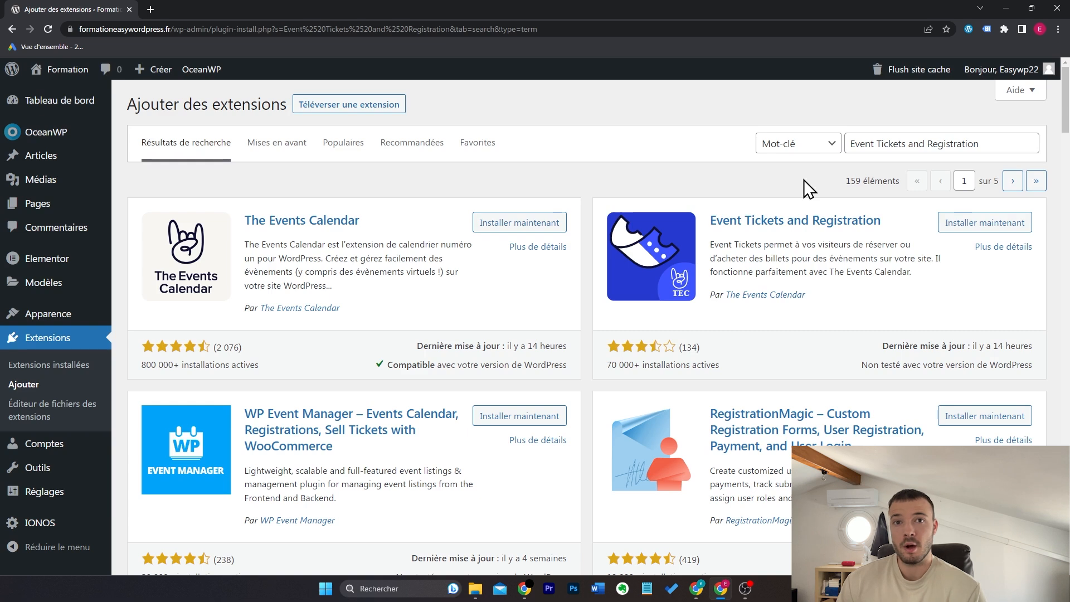
Step: Install the Event Tickets and Registration extension and review its main ticket settings
left_click(976, 225)
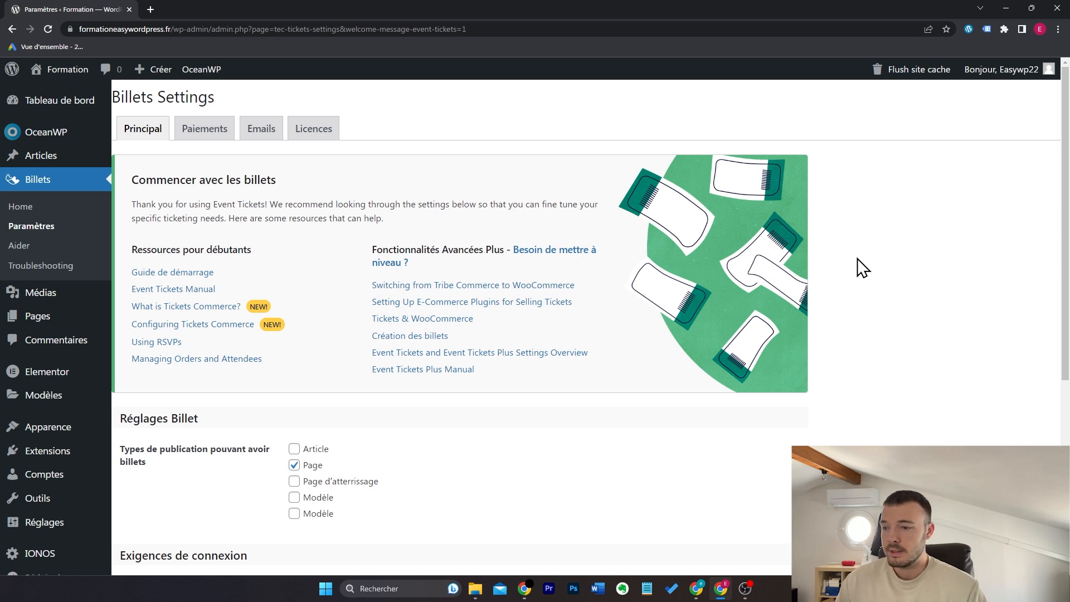
scroll(421, 430, "down", 1)
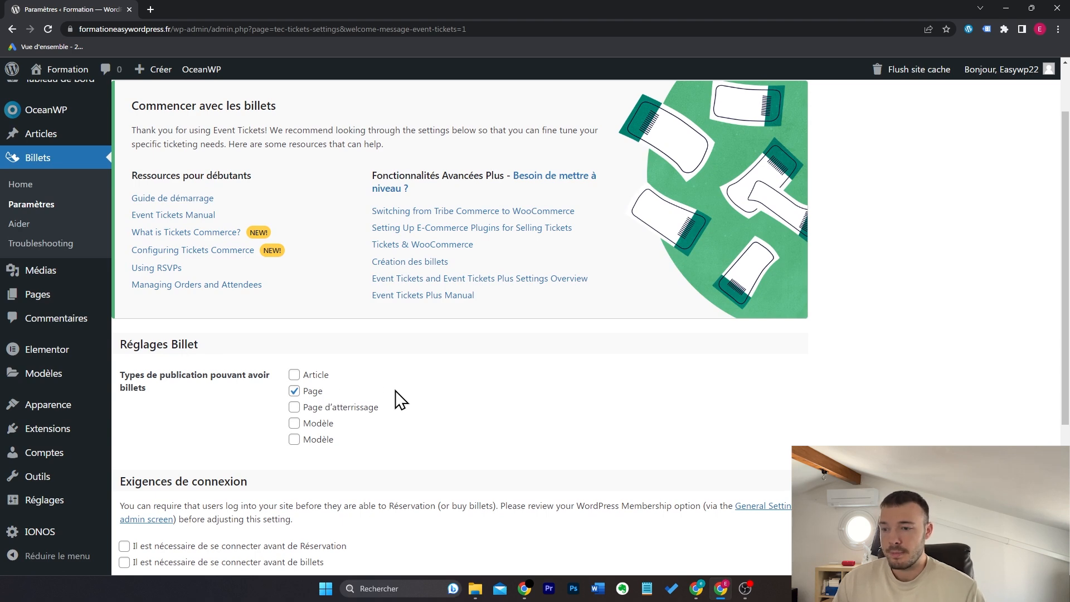
scroll(550, 387, "down", 3)
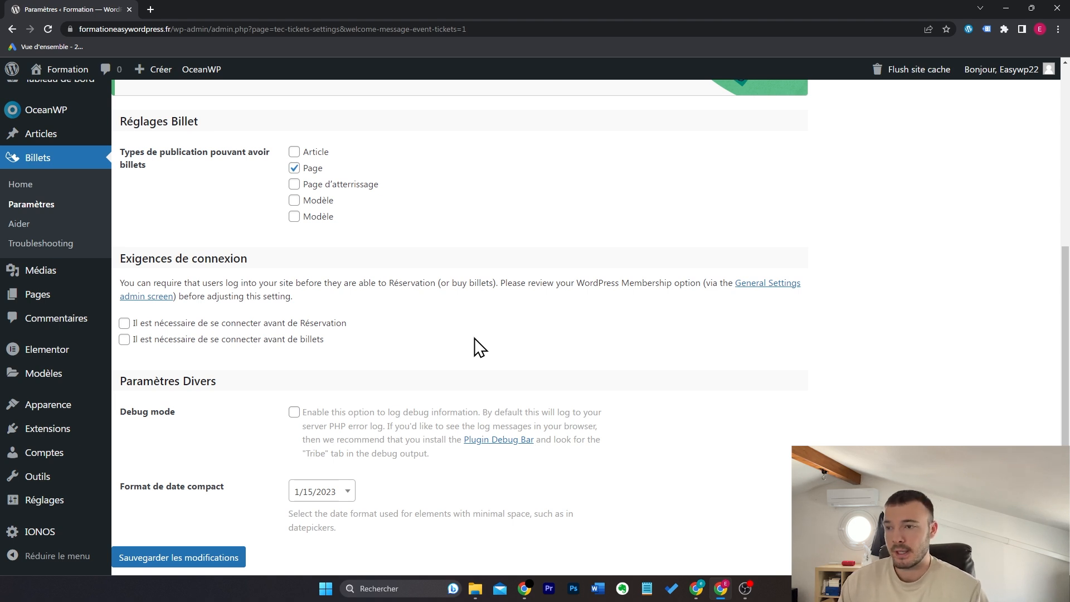
scroll(474, 338, "up", 5)
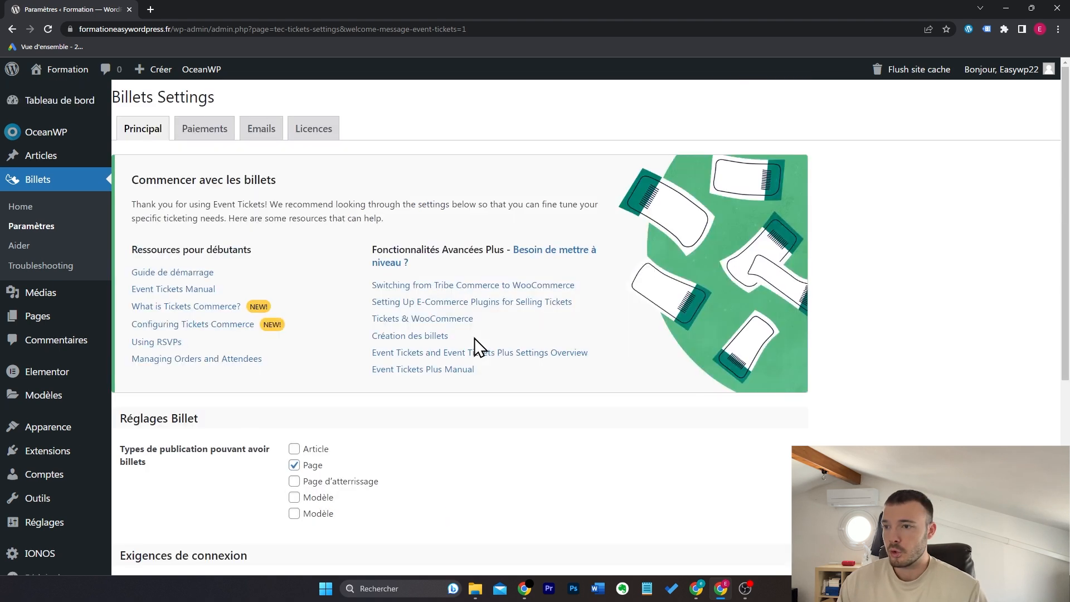
Step: Enable Tickets Commerce in the ticket payment settings and save the changes
left_click(207, 136)
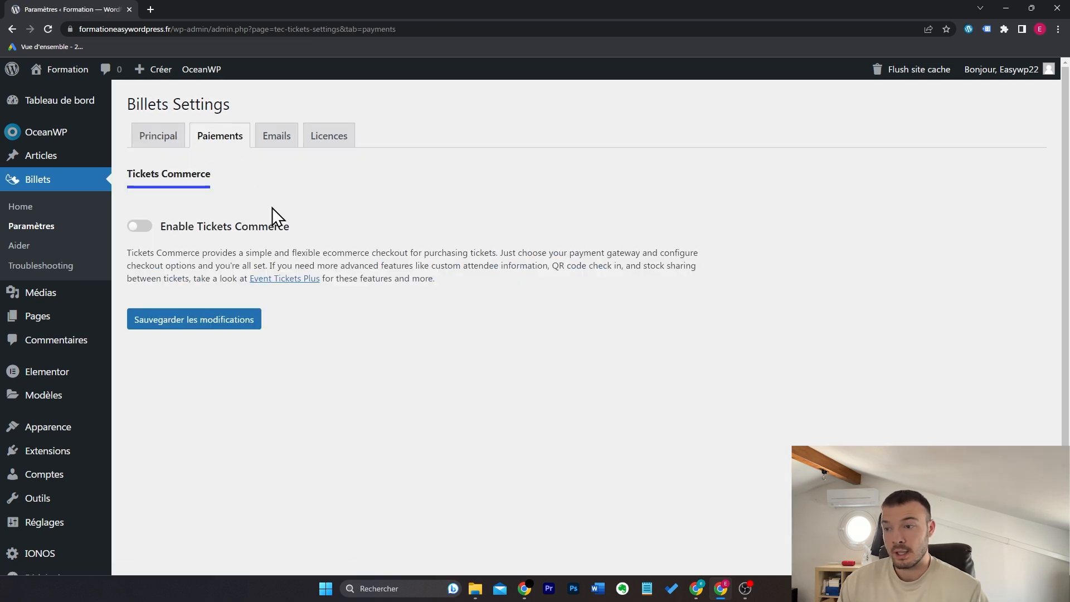
left_click(140, 227)
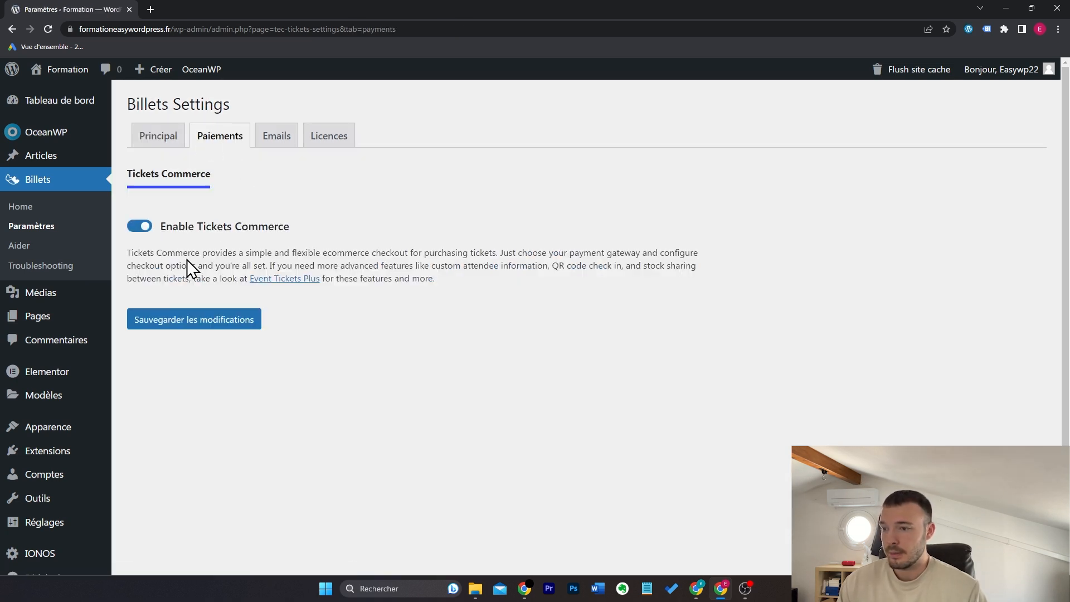
left_click(222, 321)
Step: Connect the existing preselected Stripe account to Tickets Commerce and dismiss the connection notice
scroll(330, 247, "down", 3)
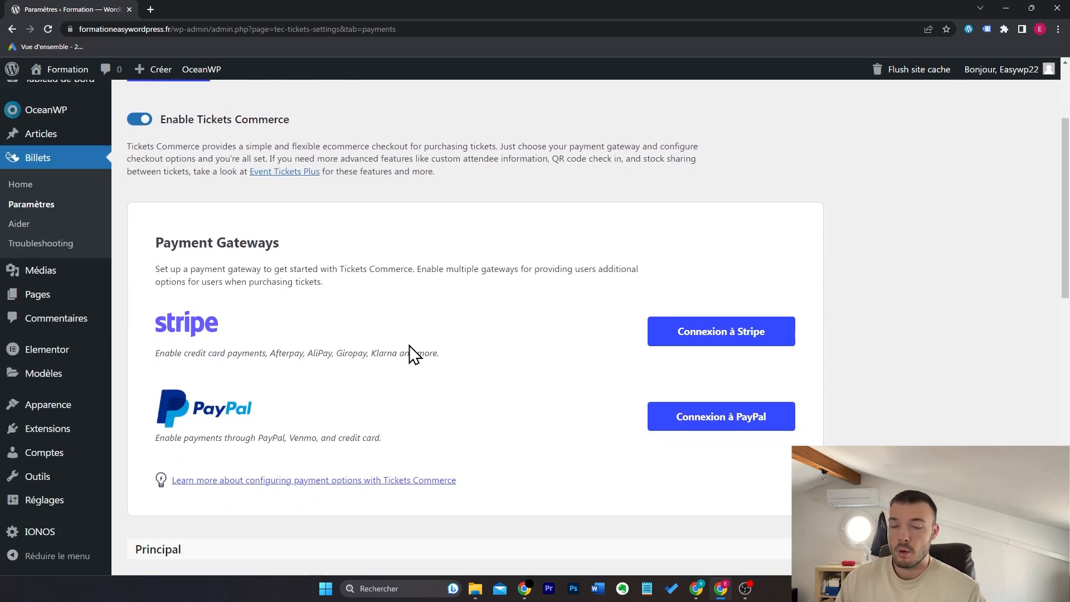
left_click(692, 338)
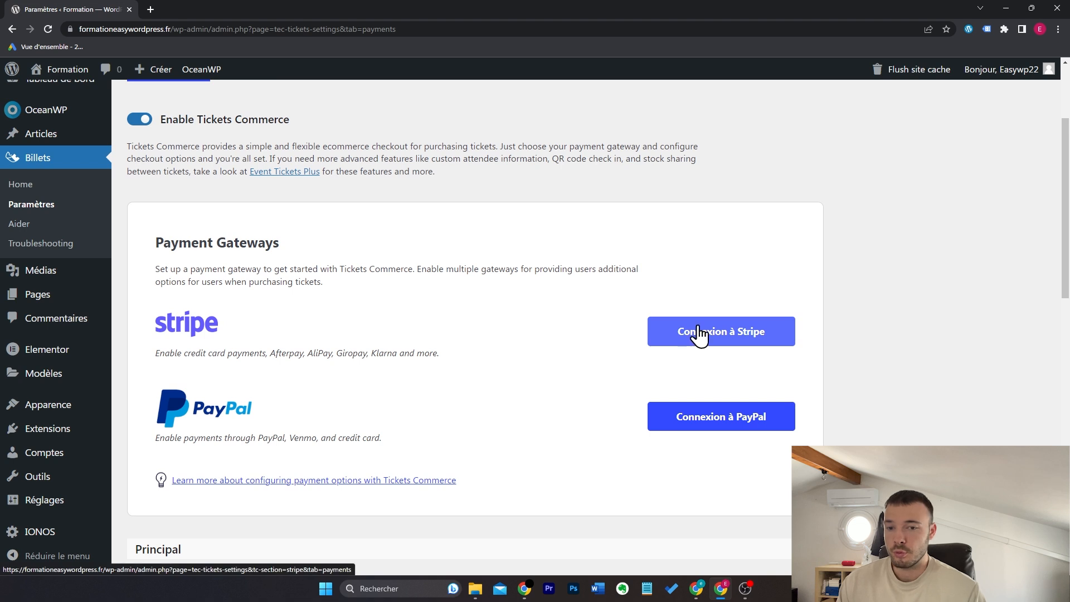
left_click(302, 338)
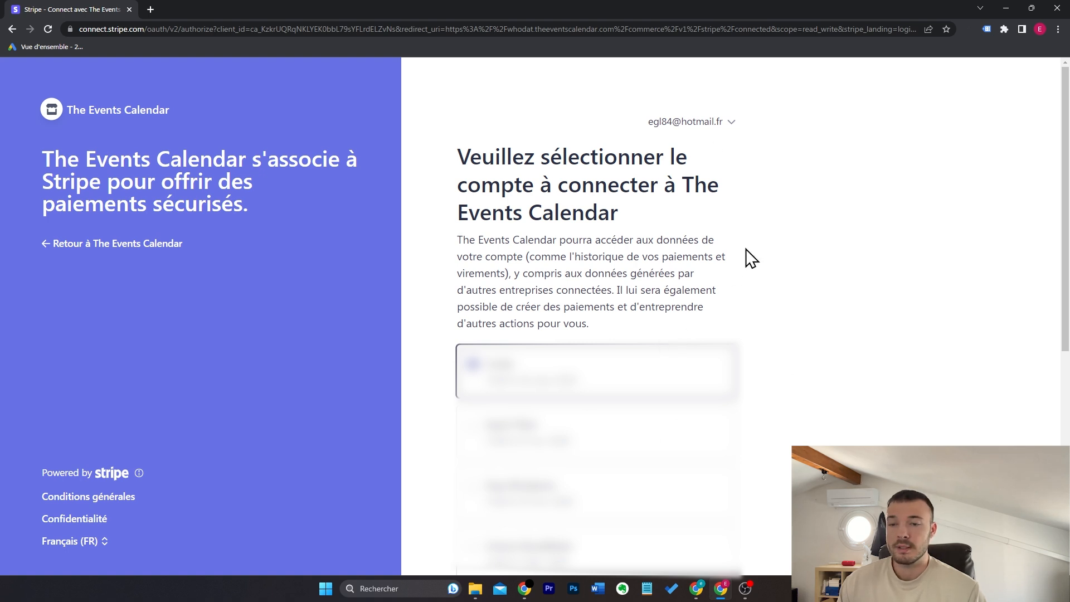
scroll(786, 267, "down", 7)
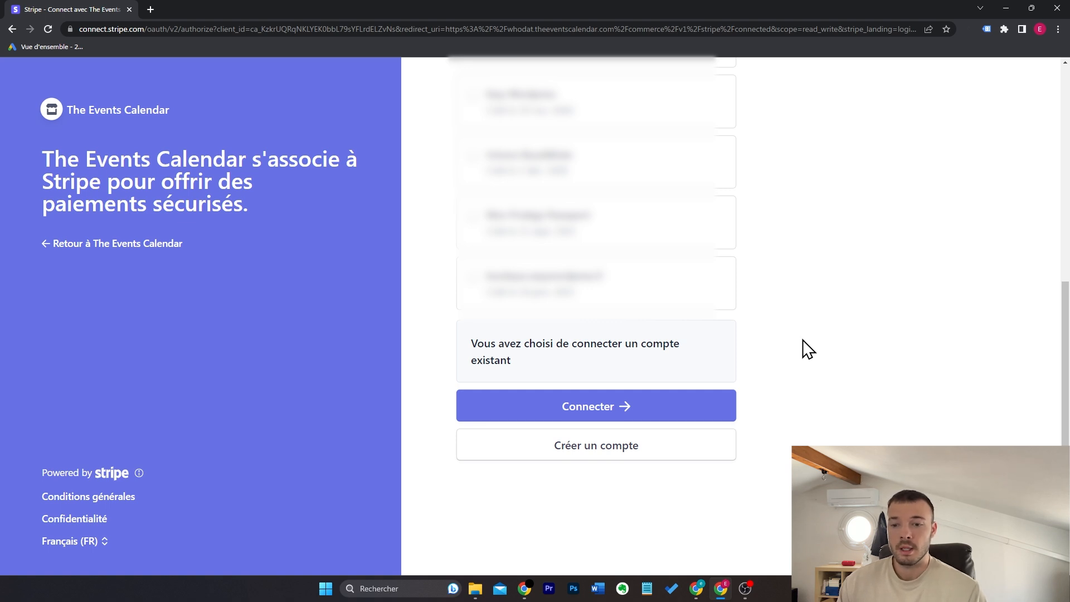
left_click(616, 419)
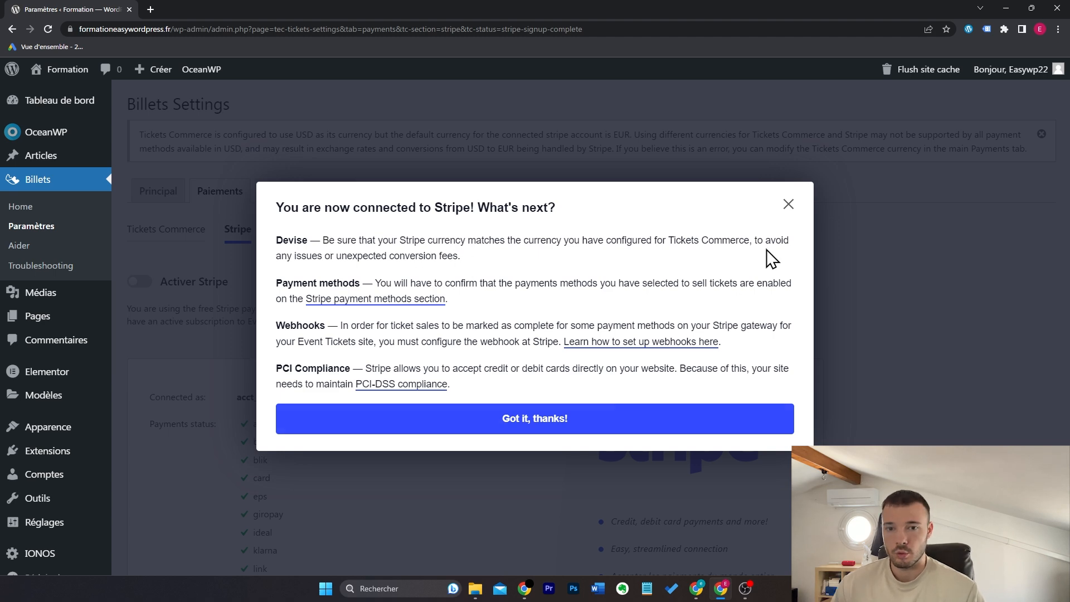
left_click(539, 429)
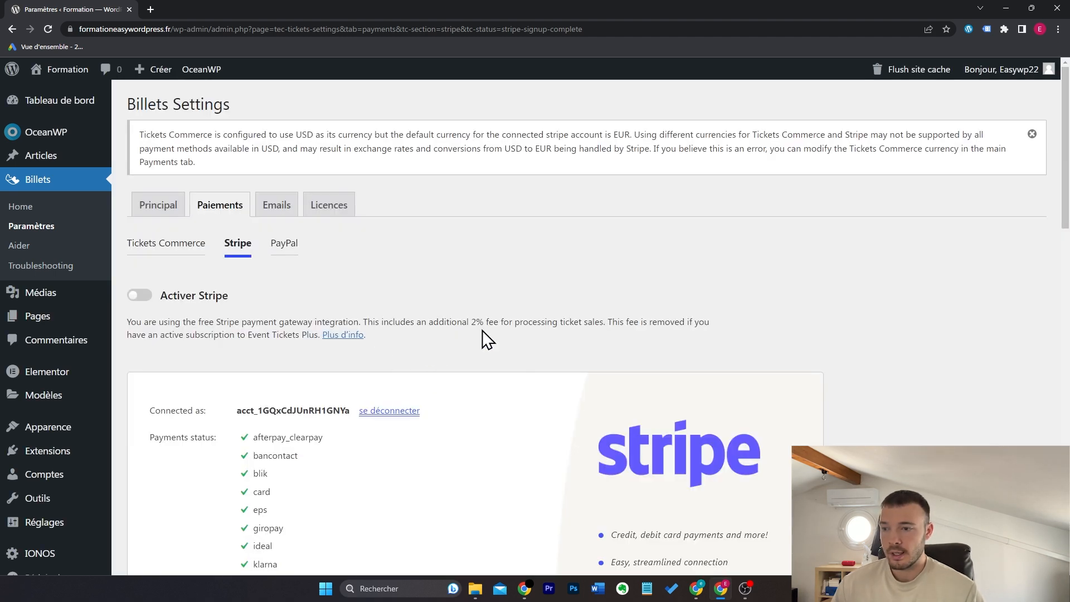
Step: Activate the Stripe gateway and check the currency of the connected Stripe account
left_click(143, 299)
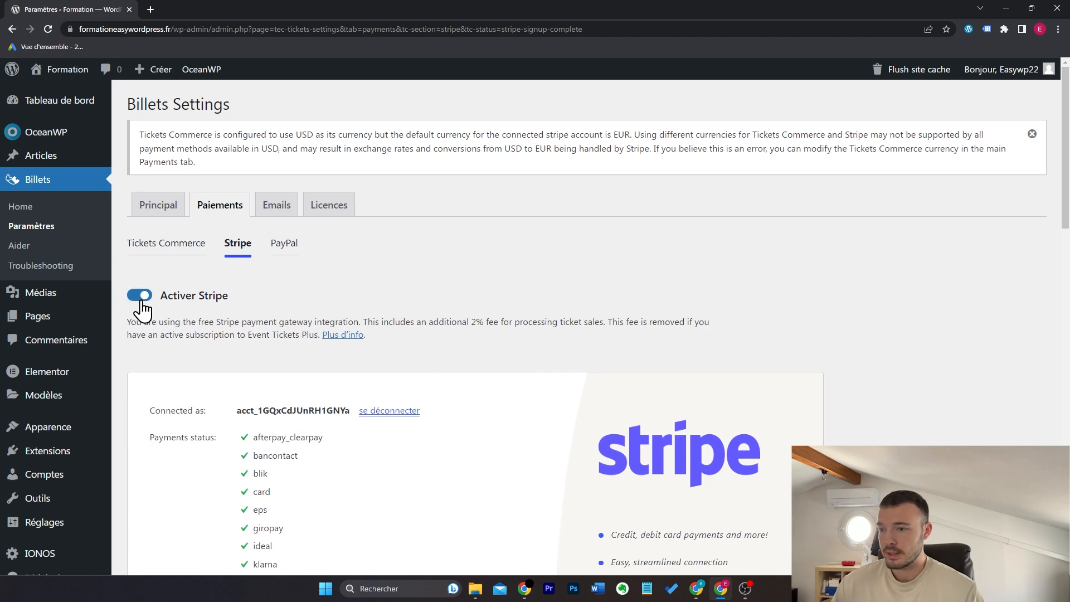
scroll(491, 354, "down", 4)
scroll(490, 354, "down", 4)
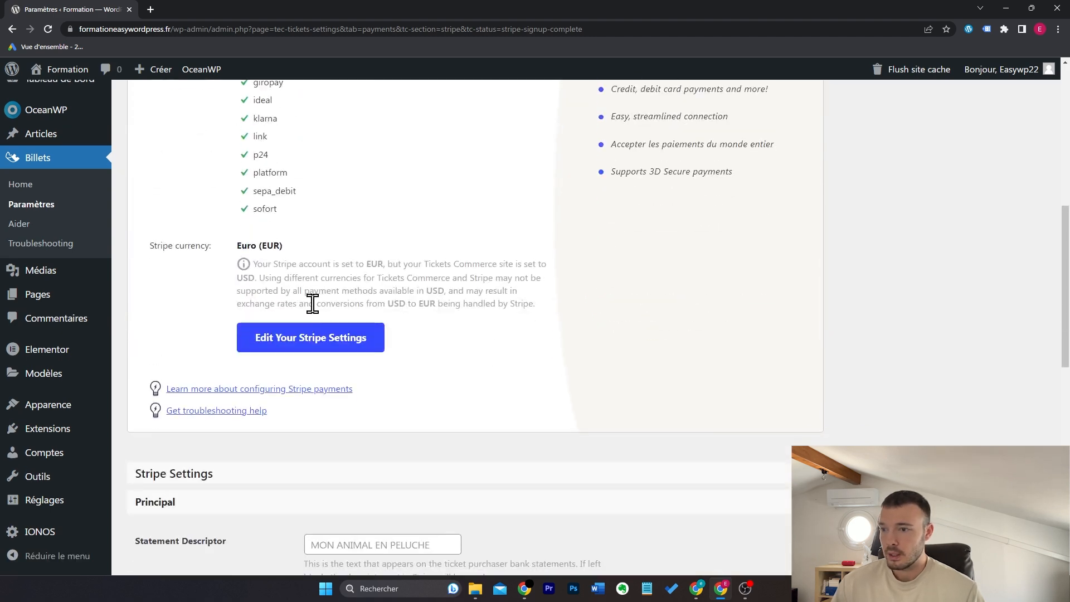
left_click_drag(236, 246, 303, 245)
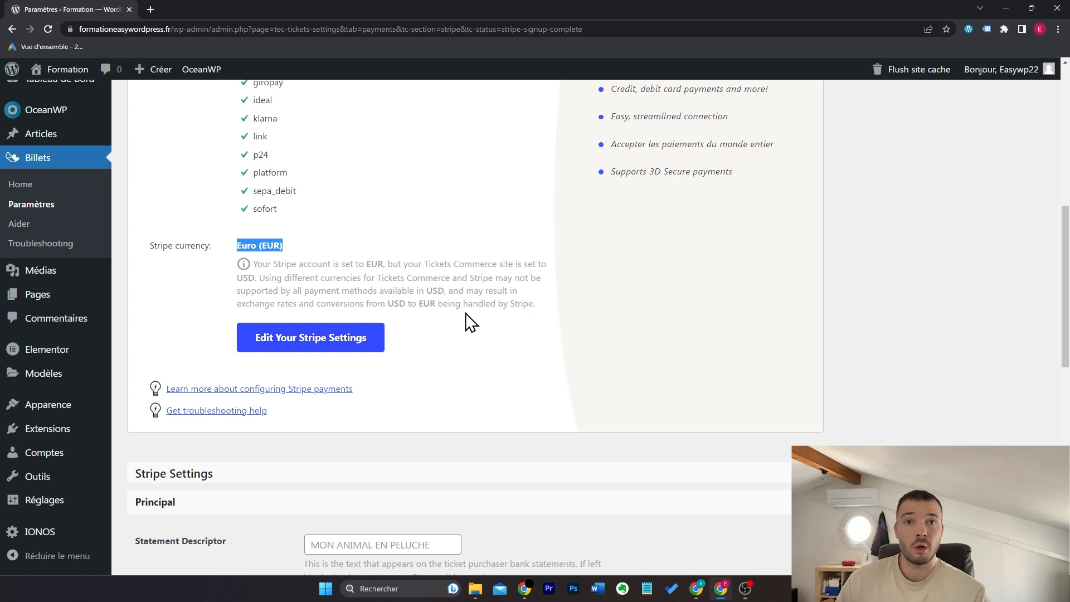
left_click(509, 299)
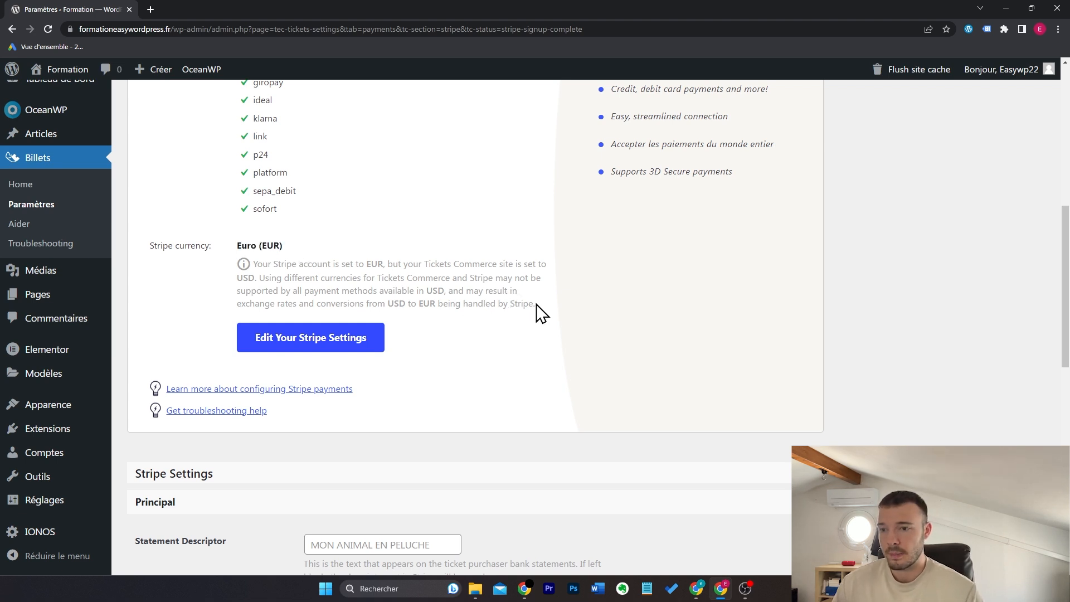
Step: Set the Stripe statement descriptor to "Evènement"
scroll(554, 304, "down", 5)
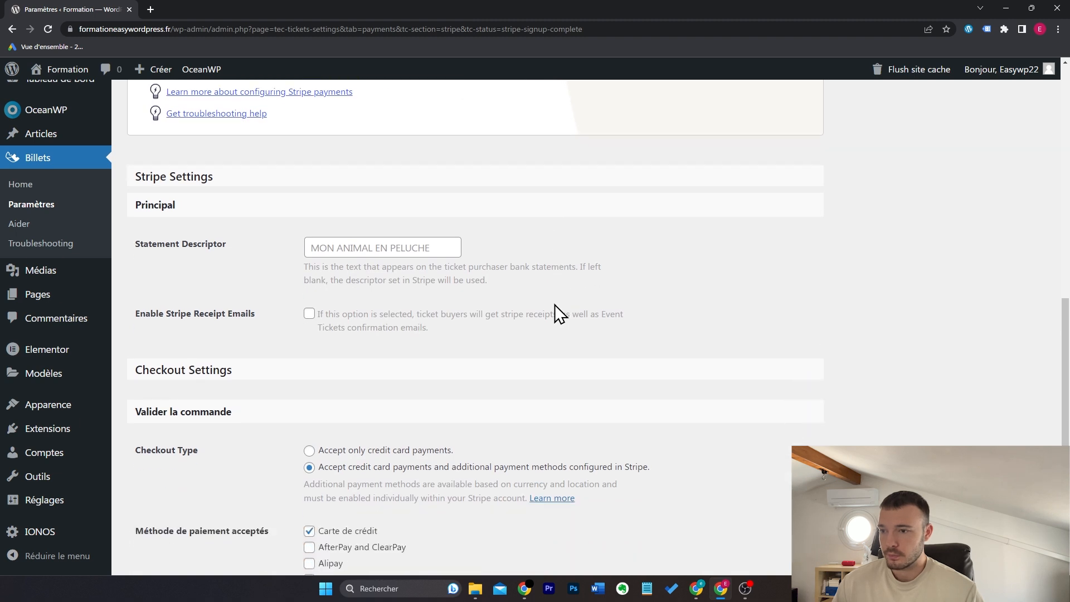
left_click(410, 251)
type("Ev")
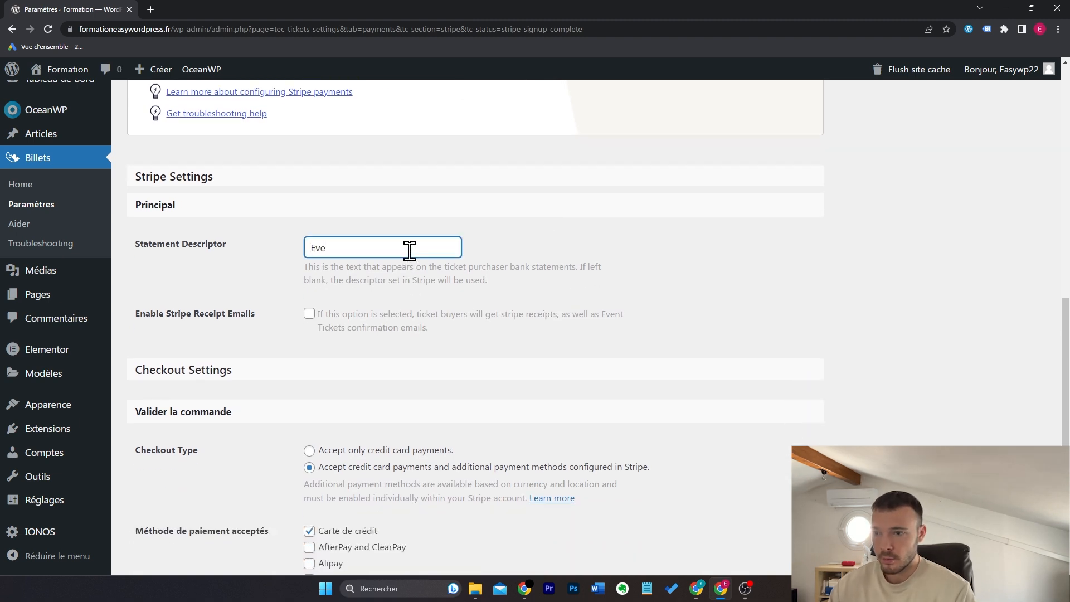
type("ènement")
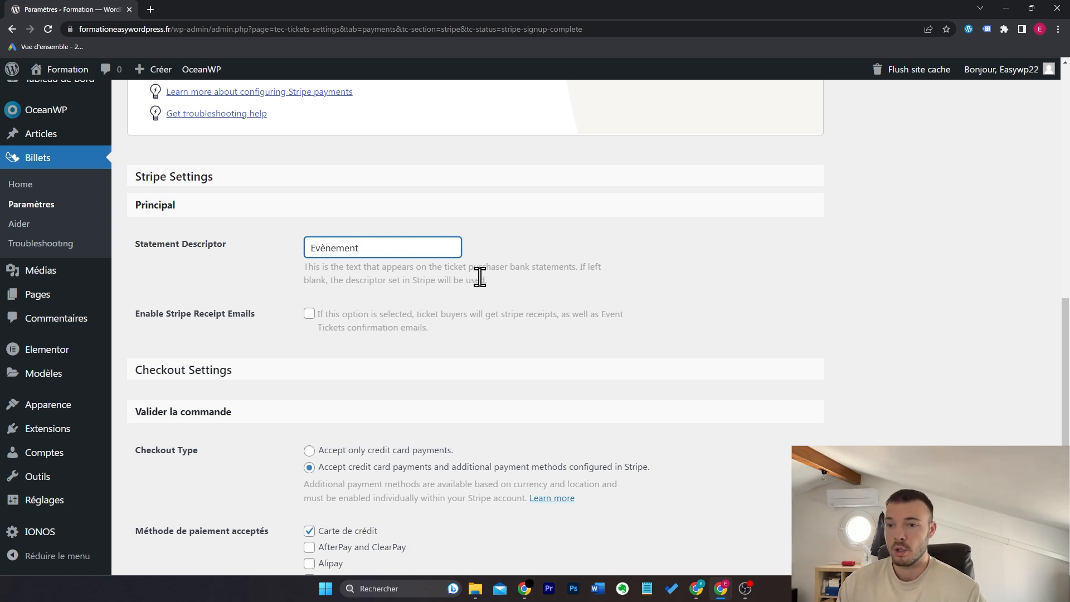
left_click(503, 283)
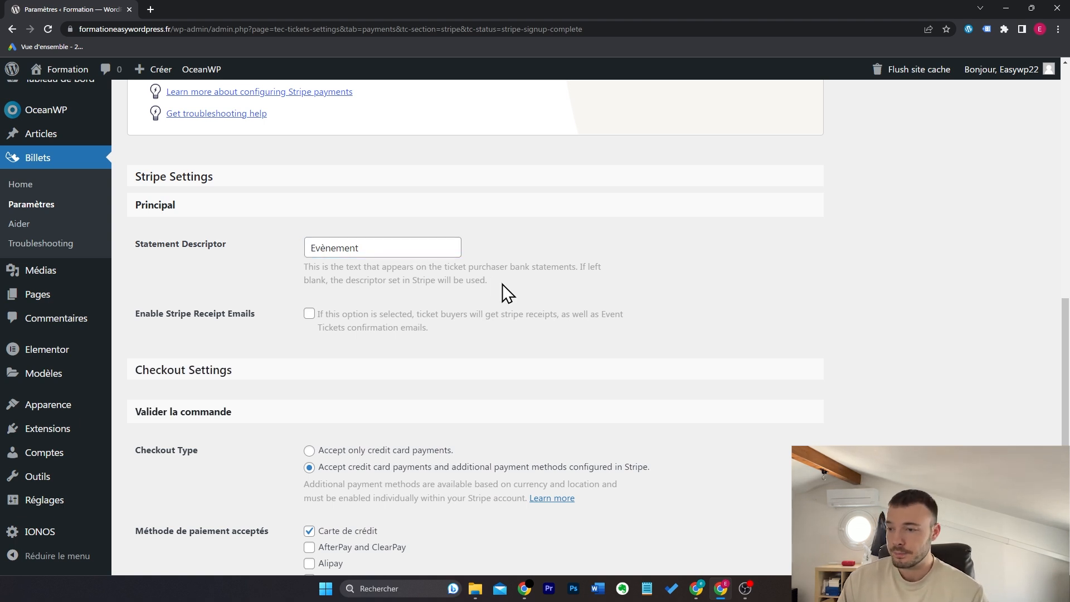
Step: Set the Stripe checkout type to accept only credit card payments and save the changes
scroll(503, 283, "down", 4)
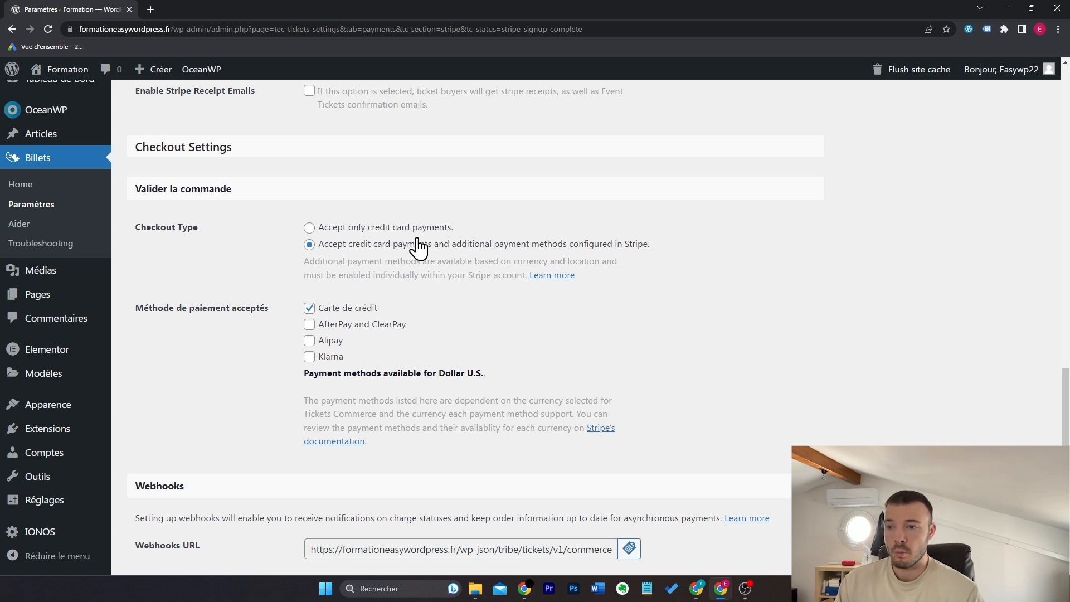
left_click(336, 233)
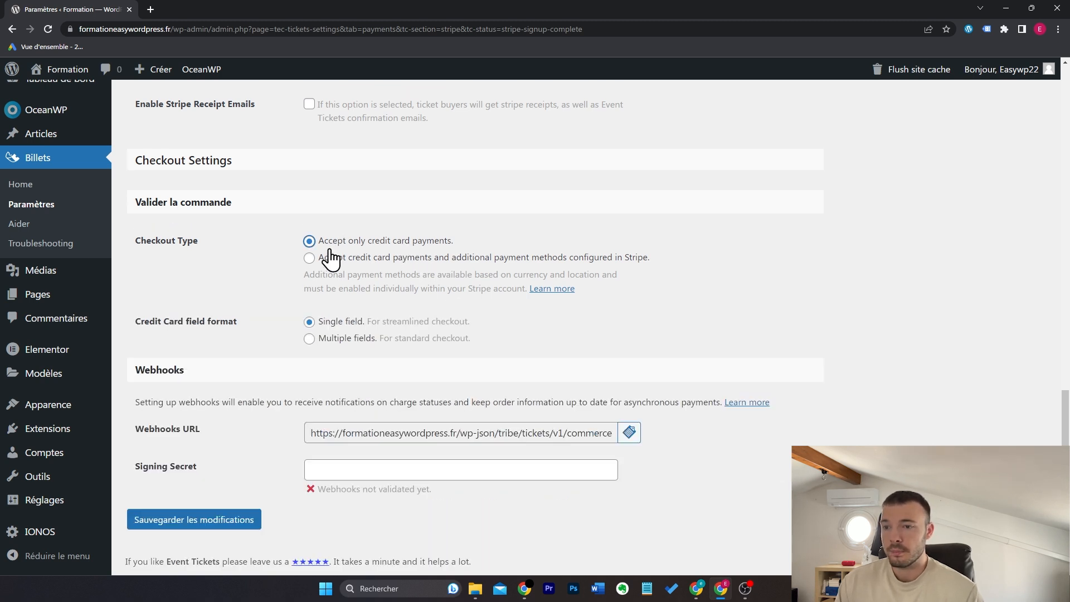
left_click(220, 521)
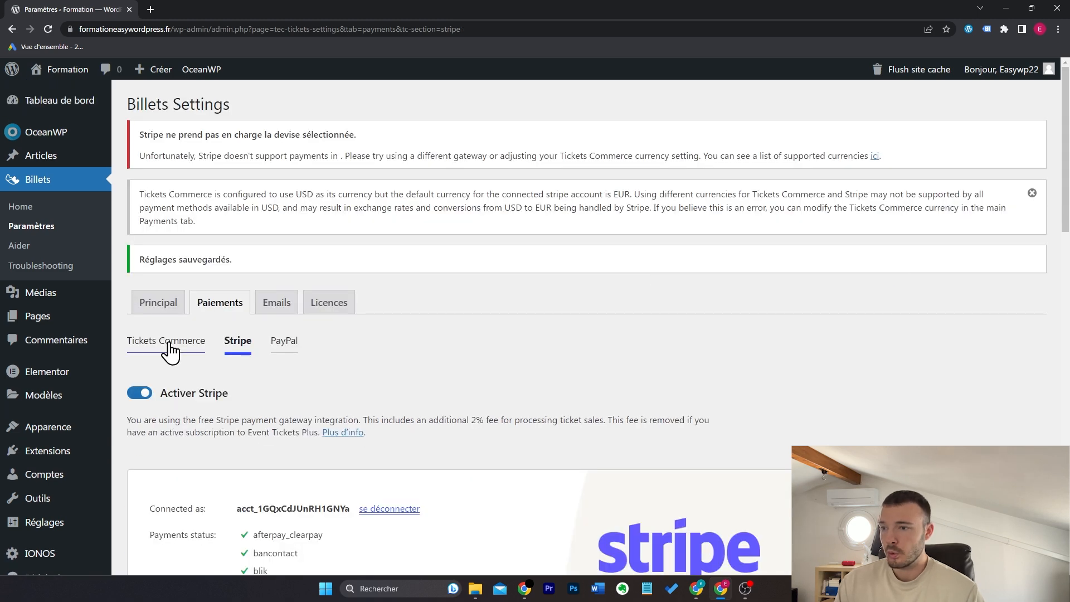
Step: Set the Tickets Commerce currency to Euro (EUR) and the currency position to After
left_click(157, 347)
scroll(507, 282, "down", 10)
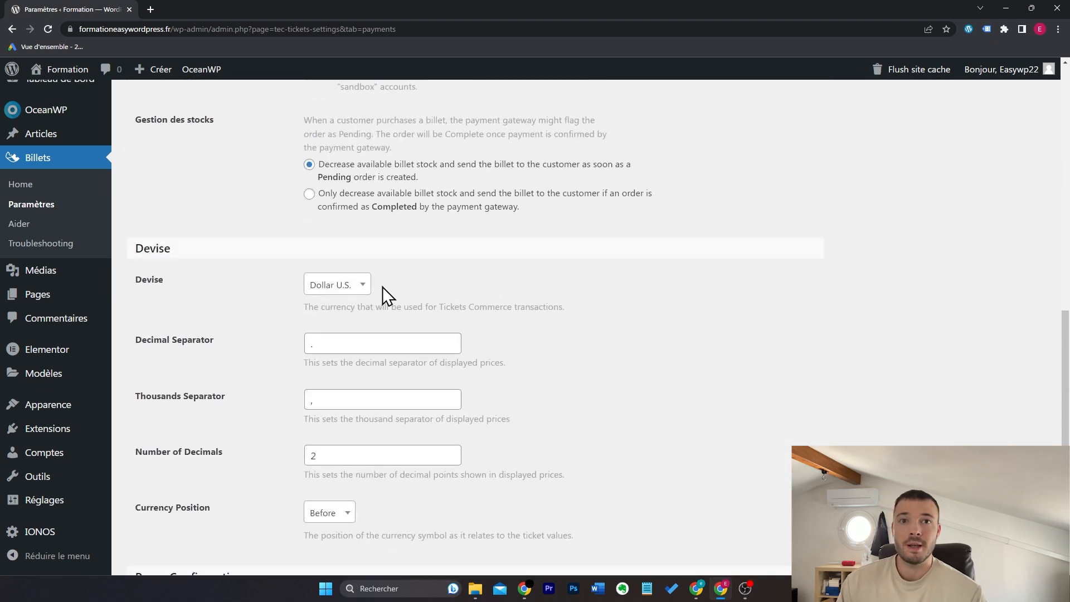
left_click(360, 285)
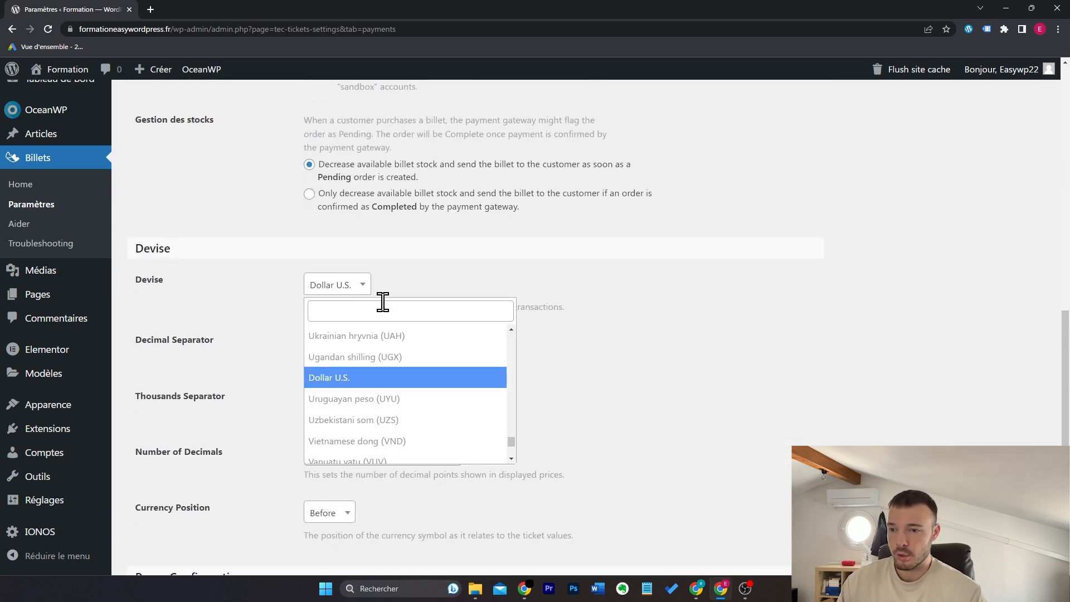
type("eu")
left_click(383, 335)
scroll(397, 407, "down", 1)
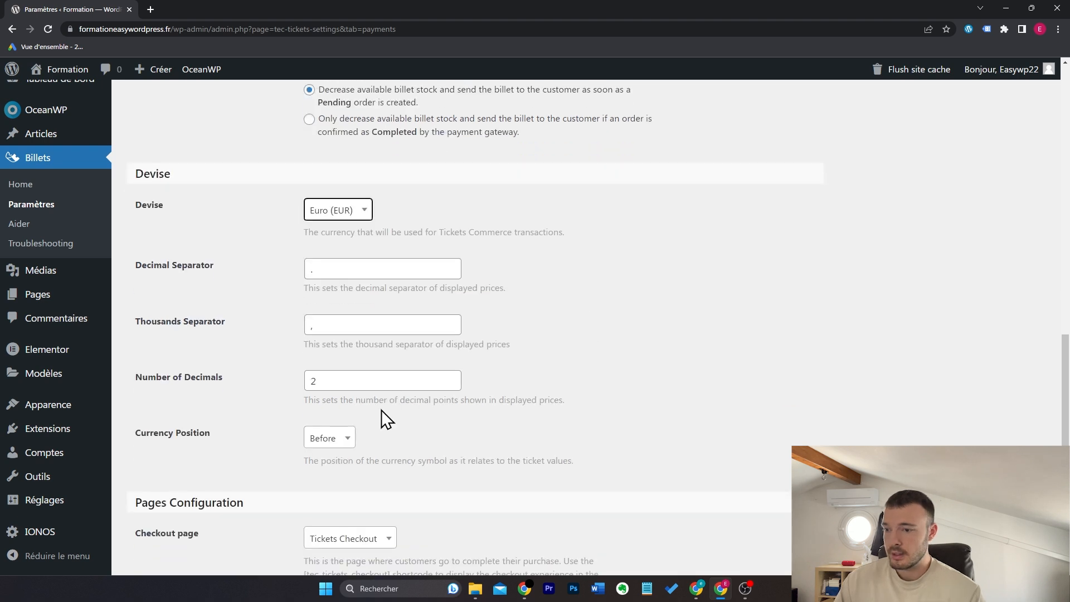
left_click(346, 440)
left_click(346, 490)
Step: Review the checkout page and success page shortcodes, and save the Tickets Commerce settings
scroll(618, 307, "down", 1)
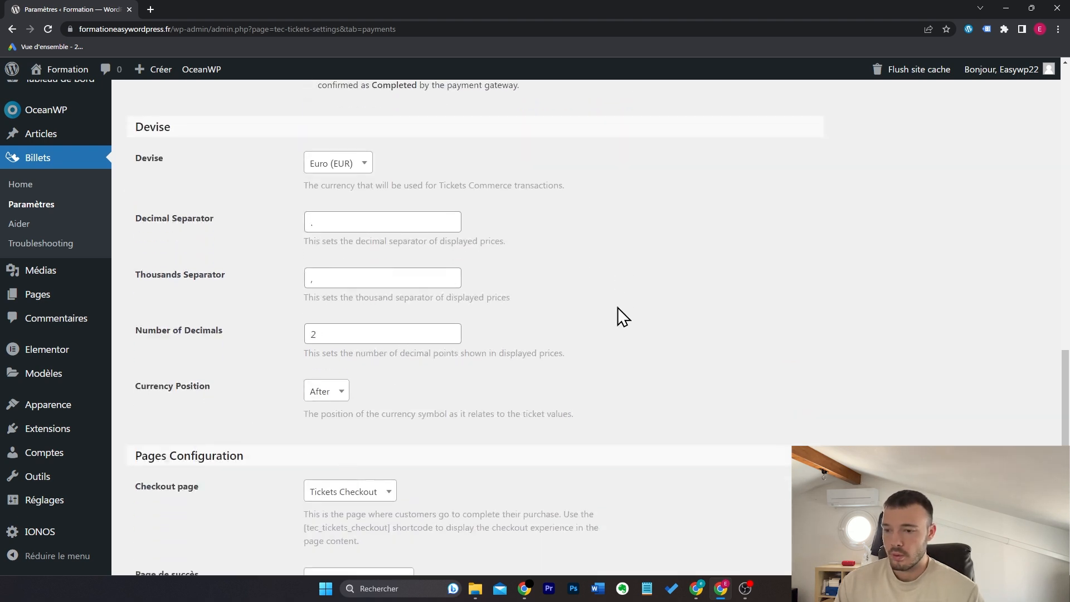
scroll(618, 307, "down", 2)
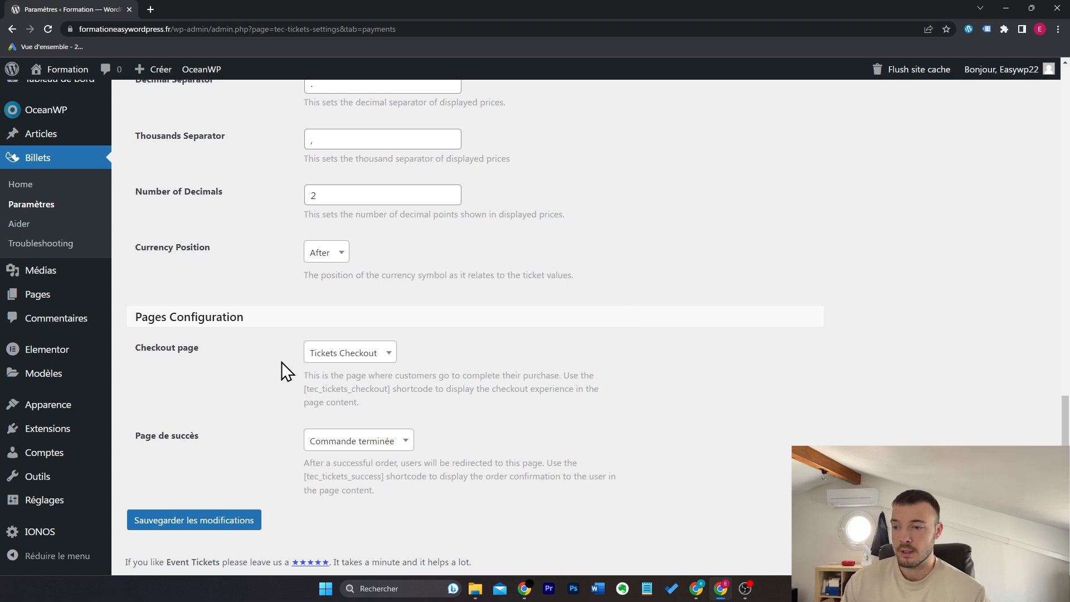
left_click_drag(216, 347, 136, 349)
left_click_drag(217, 426, 135, 430)
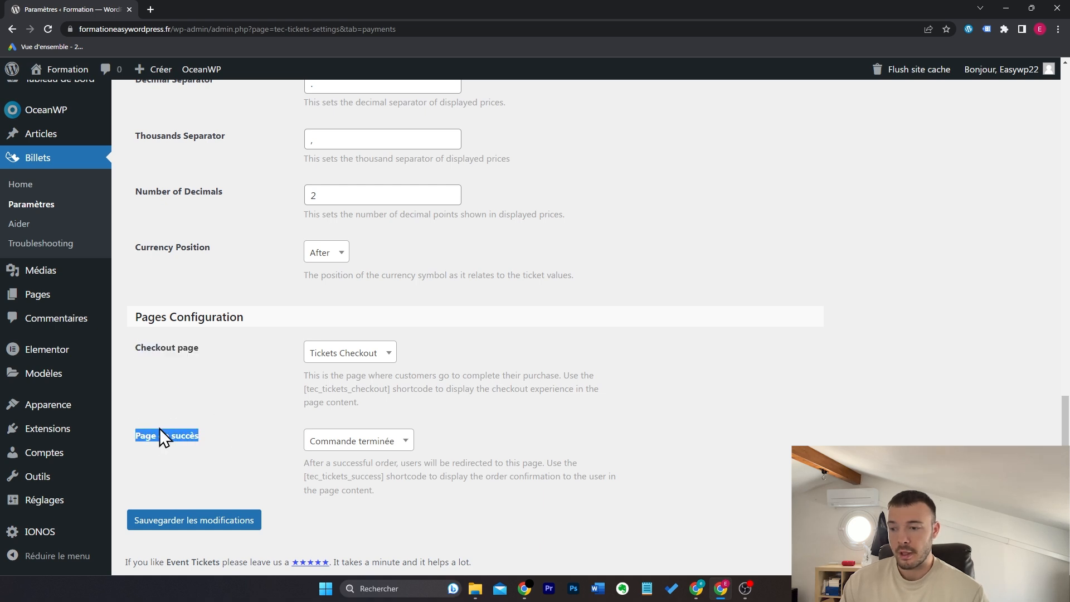
left_click(245, 425)
mouse_move(304, 388)
left_mouse_down()
mouse_move(396, 384)
mouse_move(304, 393)
left_mouse_up()
left_click(304, 387)
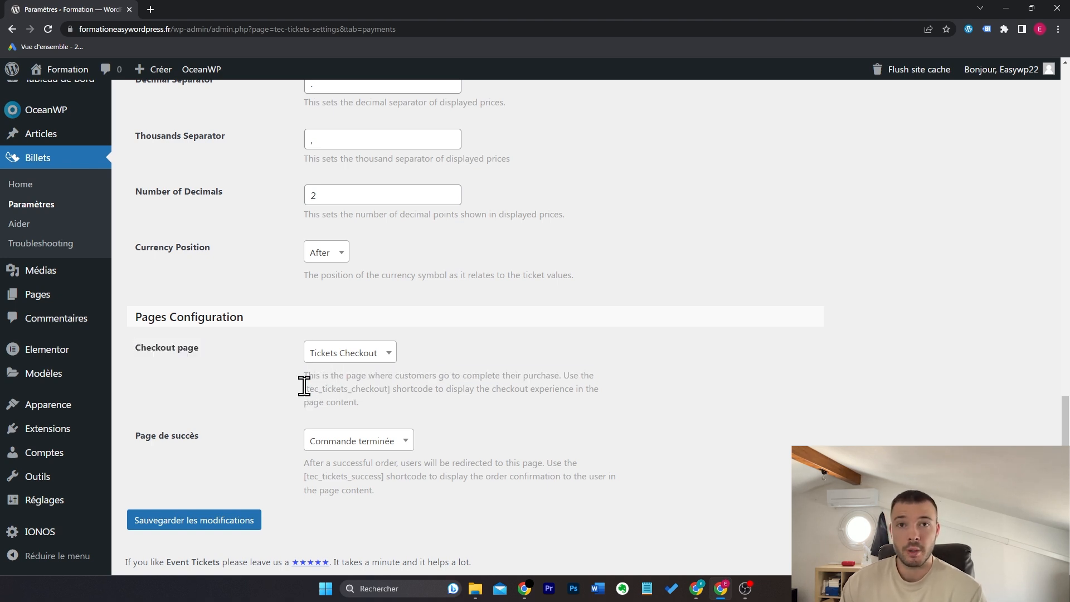
left_click_drag(304, 386, 388, 393)
left_click(391, 394)
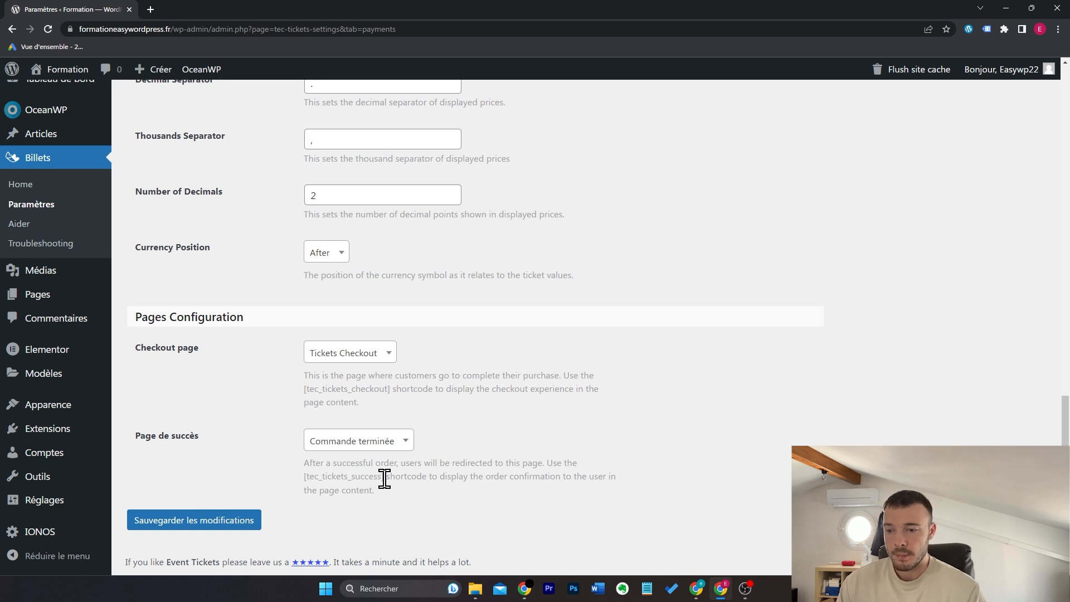
left_click_drag(384, 478, 305, 477)
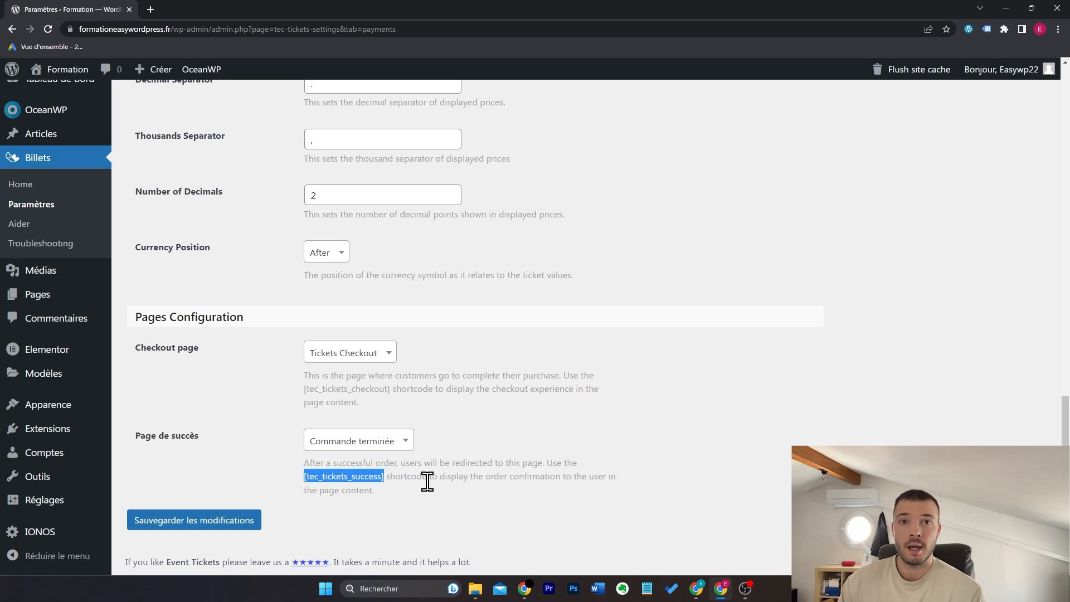
left_click(223, 524)
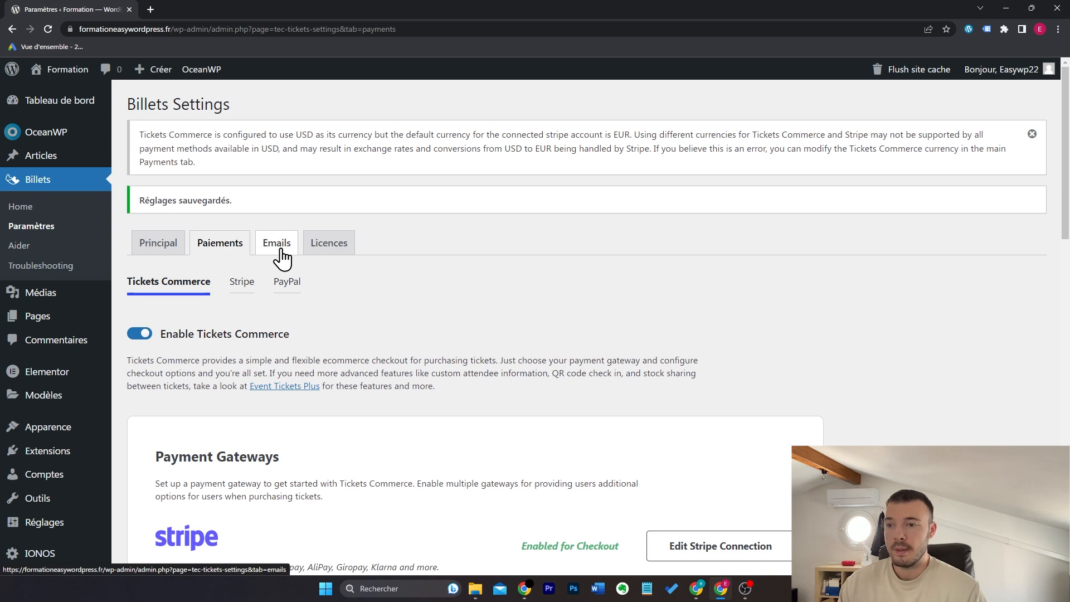
Step: In the ticket email settings, set the Ticket Email's subject to "Obtenez votre billet"
left_click(281, 251)
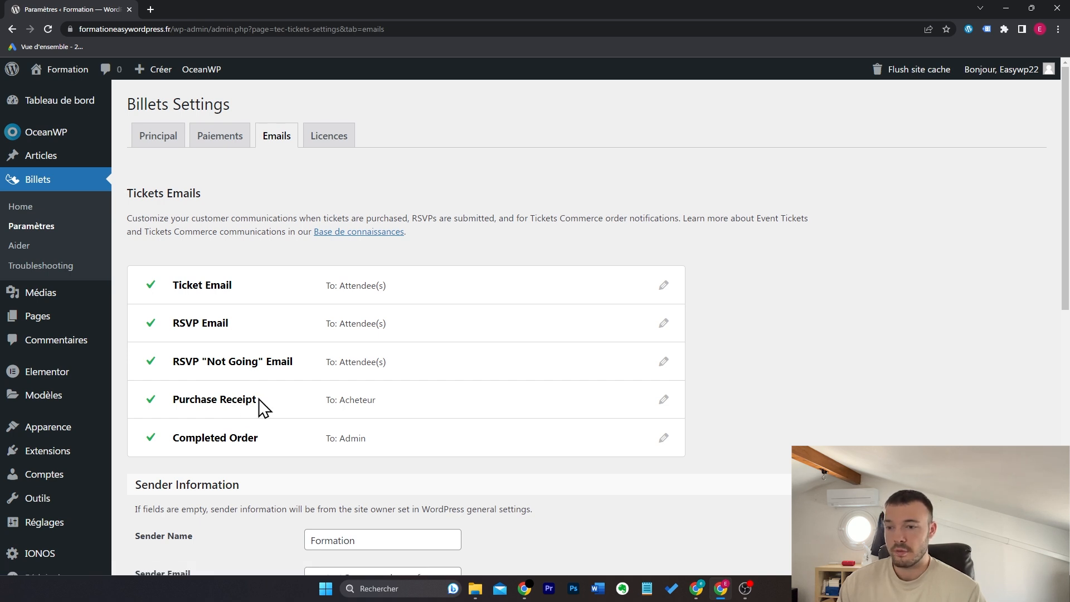
left_click(664, 287)
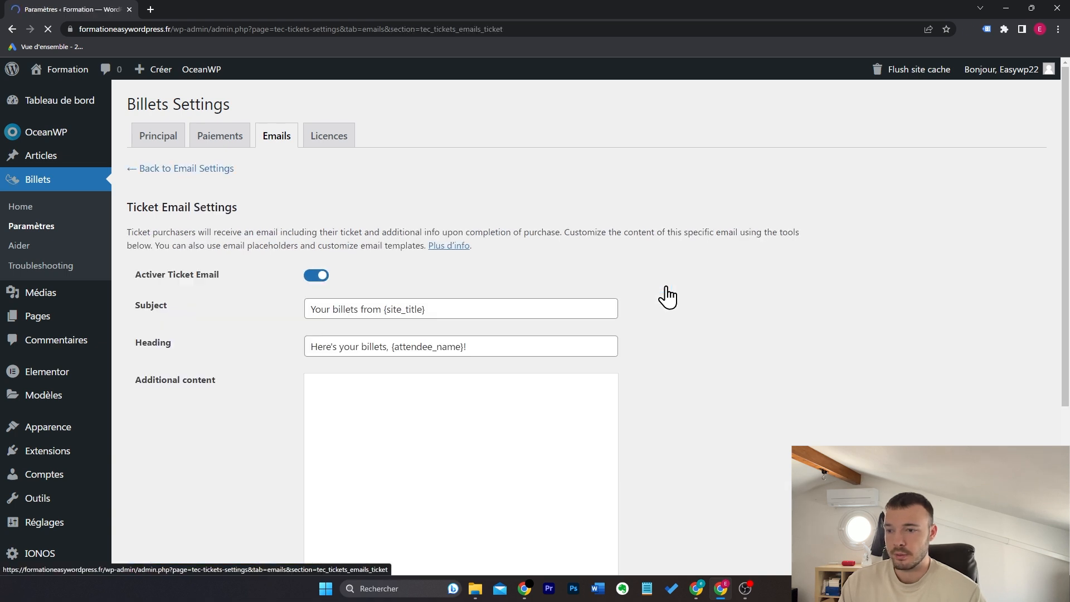
scroll(550, 333, "down", 2)
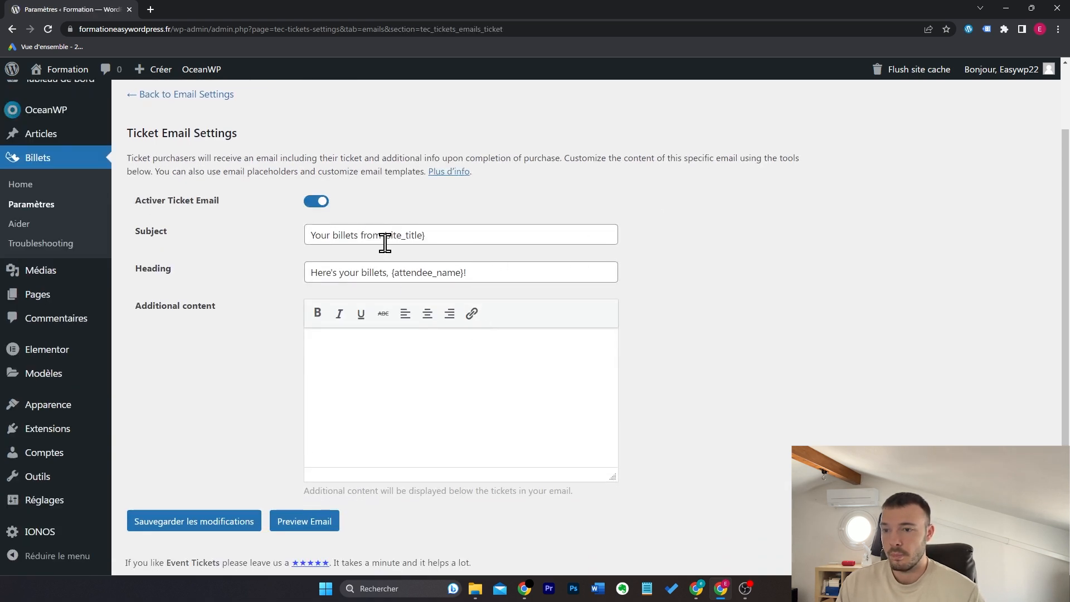
left_click_drag(382, 240, 303, 237)
left_click_drag(430, 233, 262, 227)
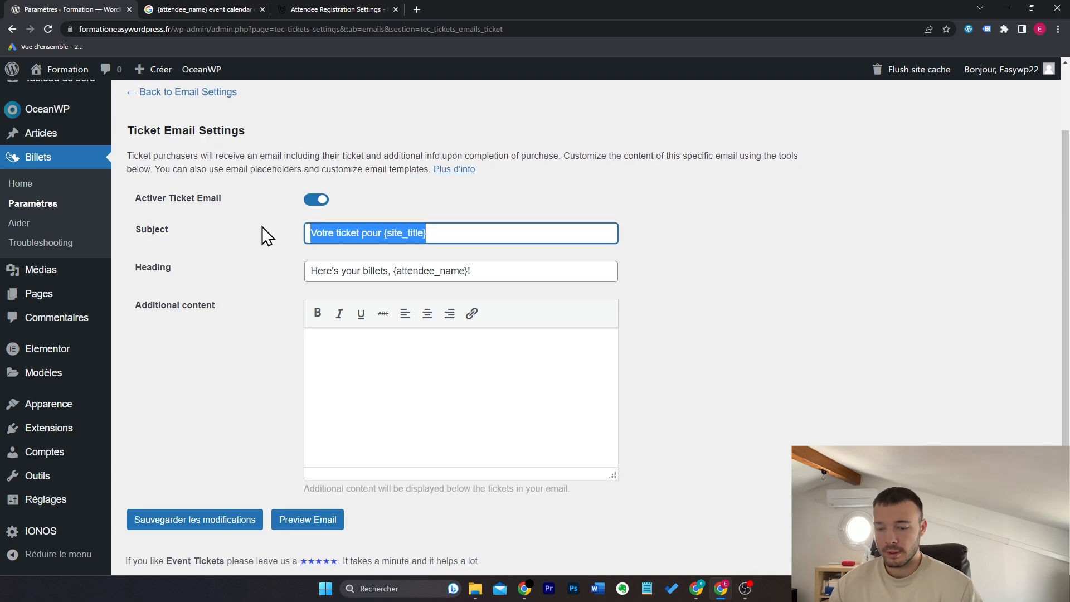
type("Qbtenez votre ")
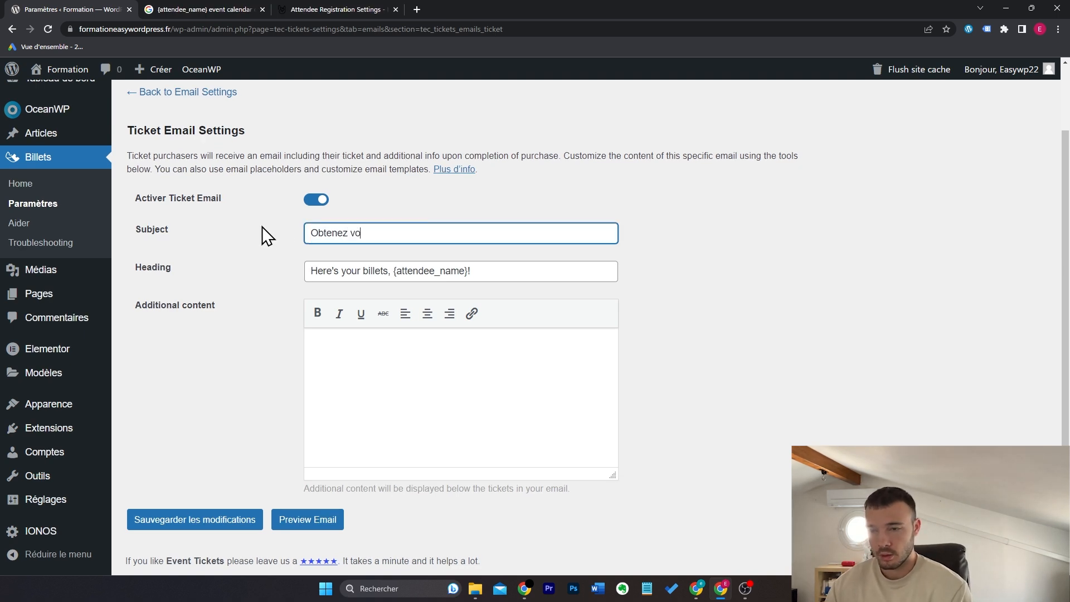
type("billet")
Step: Set the Ticket Email's heading to "Voici votre billet {attendee_name} !", keeping the attendee name placeholder
left_click_drag(388, 271, 279, 269)
type("Voici votre ")
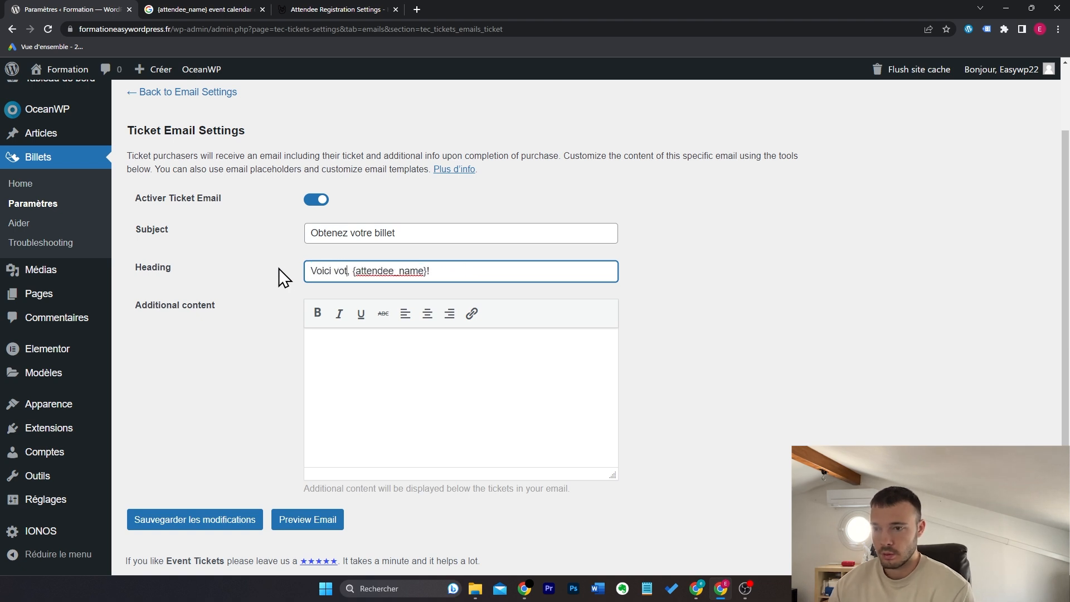
type("billet")
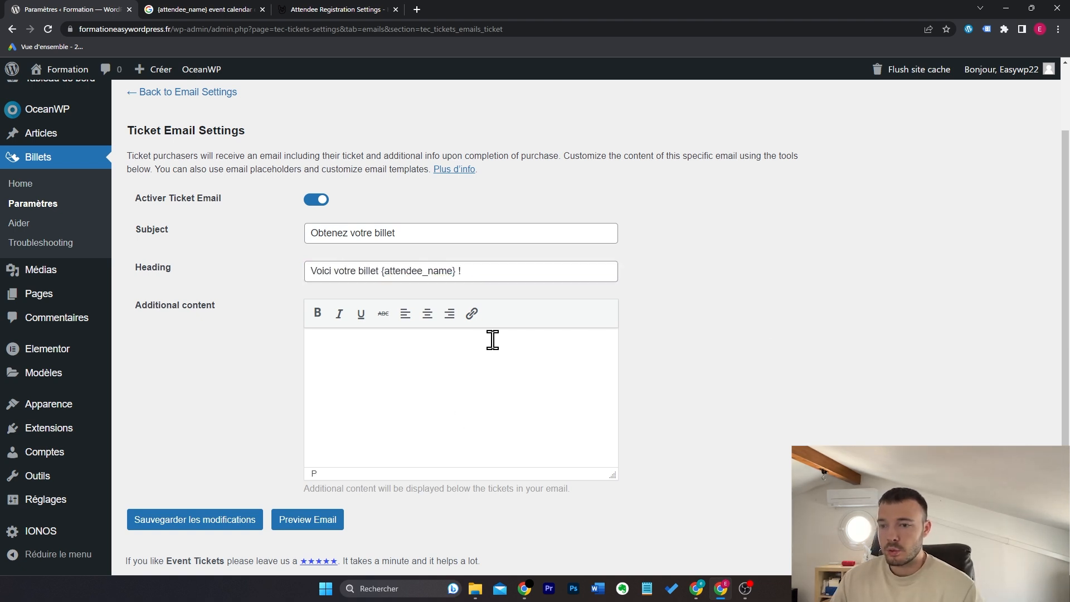
Step: Preview the Ticket Email and save its settings
left_click(327, 519)
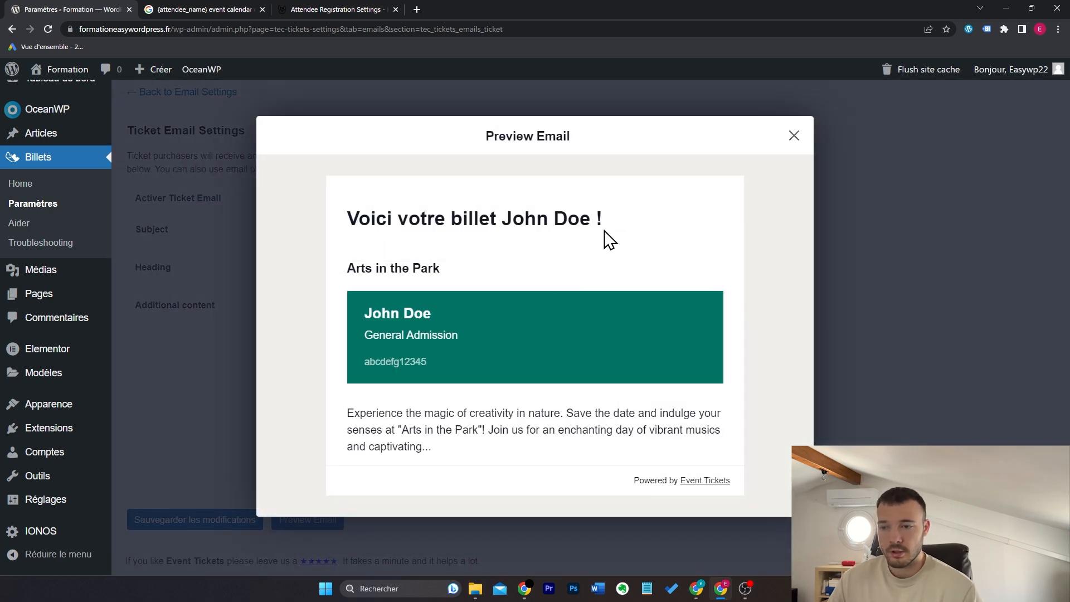
key("Escape")
left_click(233, 520)
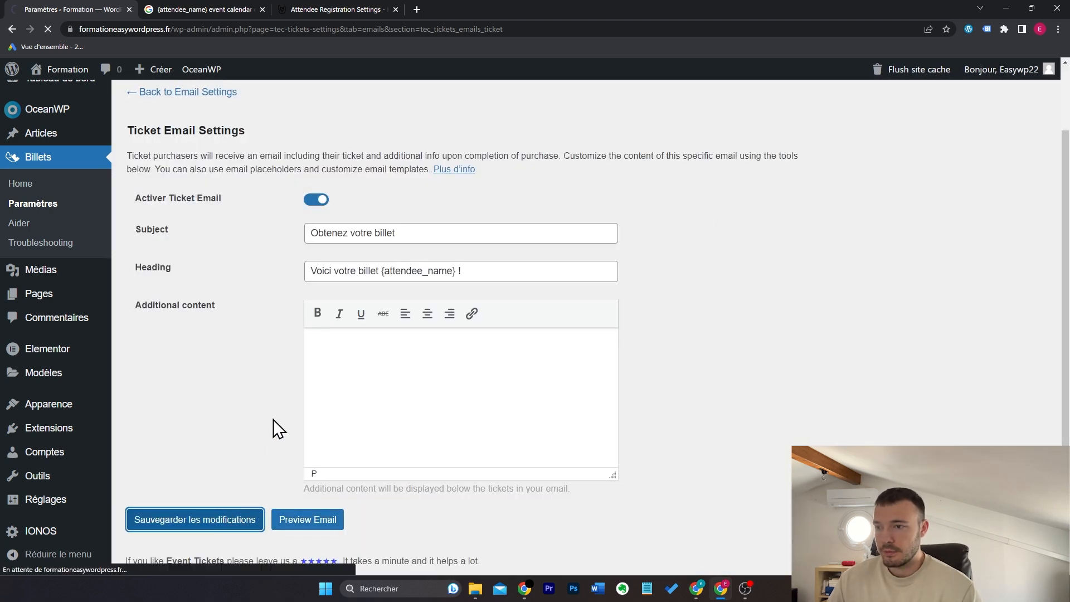
Step: In the general email settings, set the Header/Footer Background color to black and save the changes
left_click(213, 209)
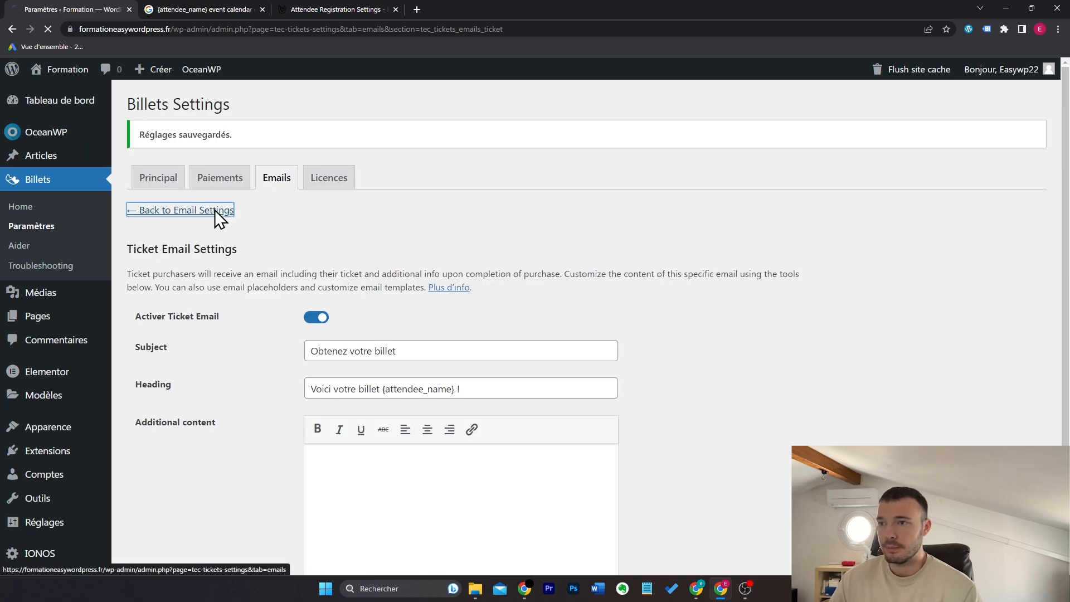
scroll(504, 276, "down", 5)
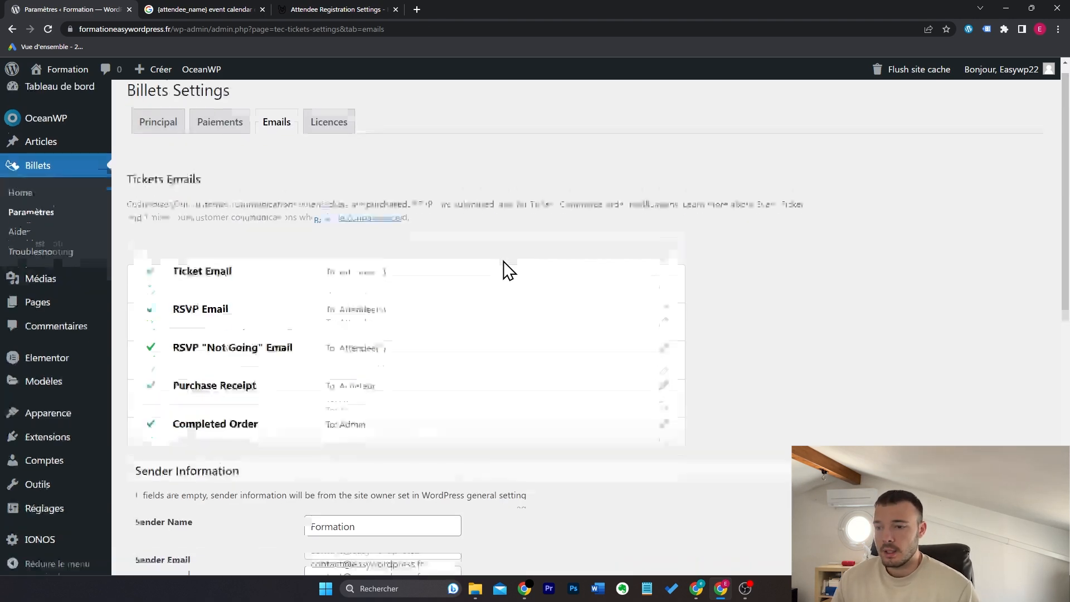
left_click(411, 240)
left_click(433, 282)
left_click(543, 277)
scroll(543, 278, "down", 3)
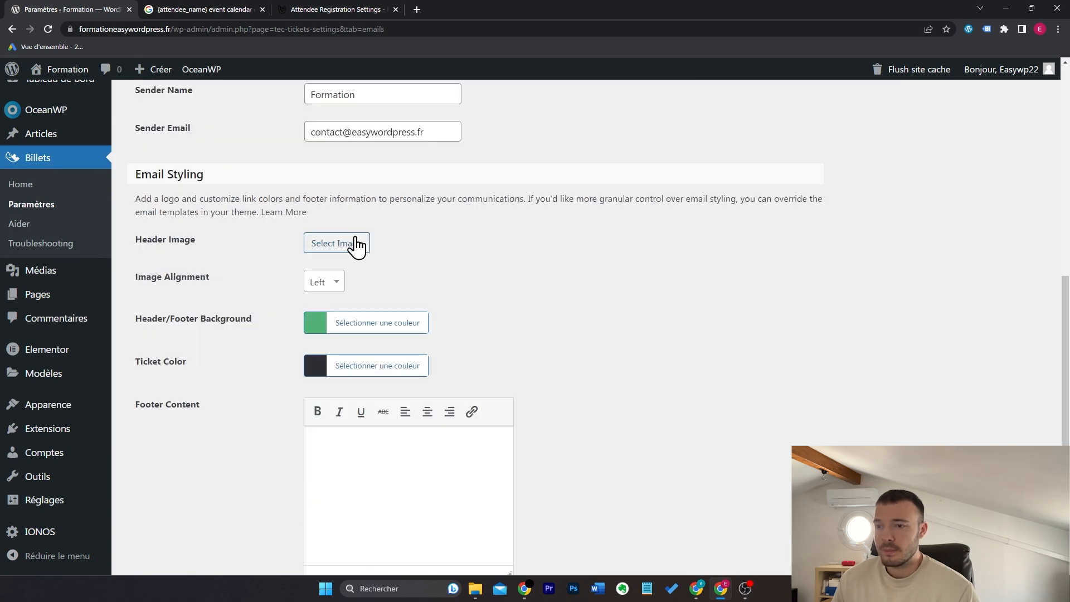
left_click(383, 333)
scroll(513, 255, "down", 1)
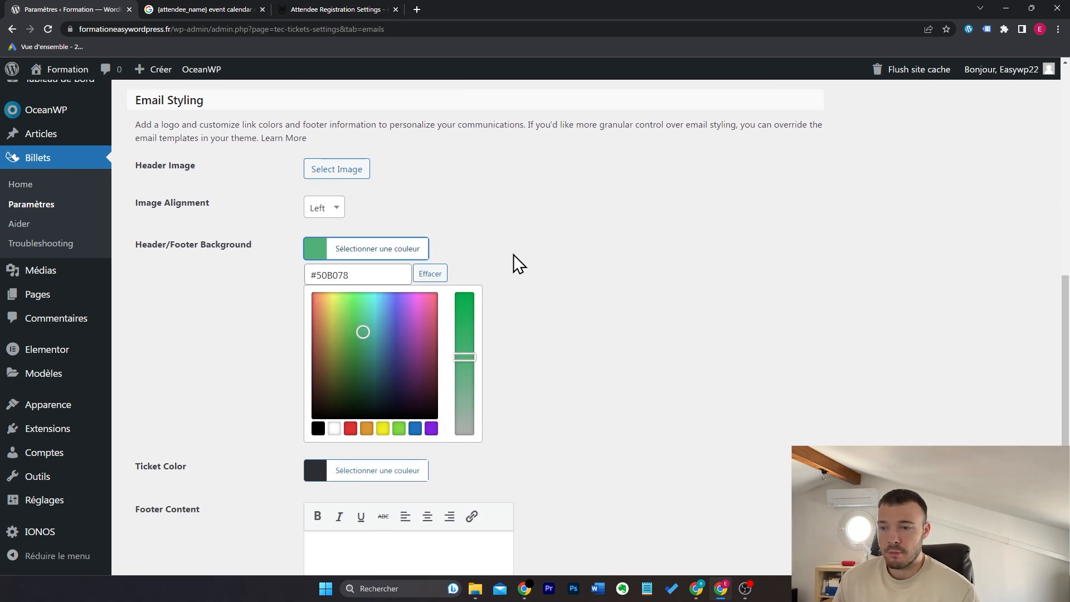
left_click(318, 429)
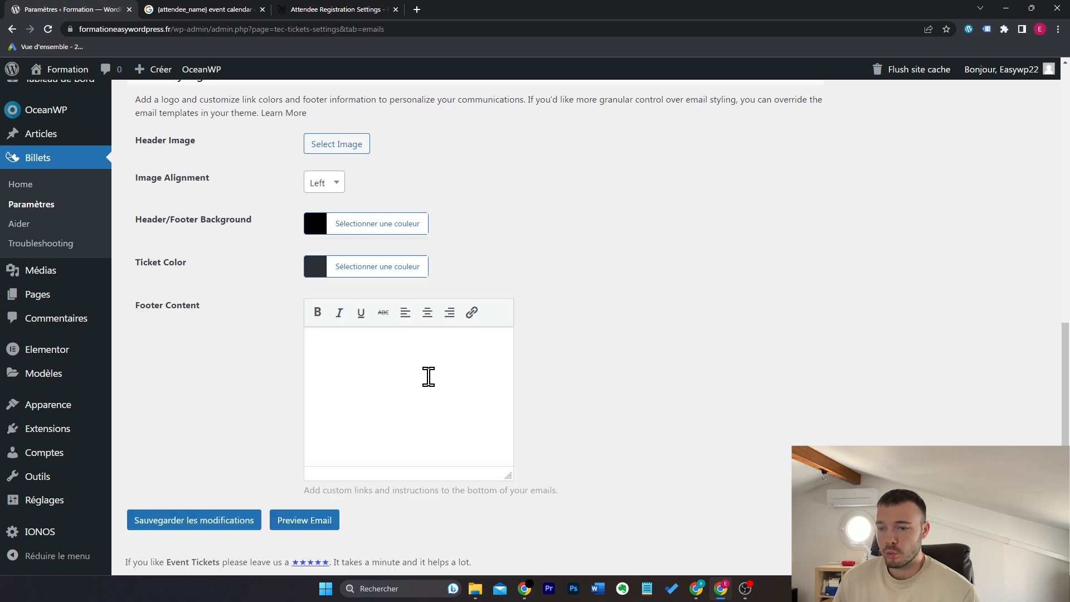
left_click(427, 377)
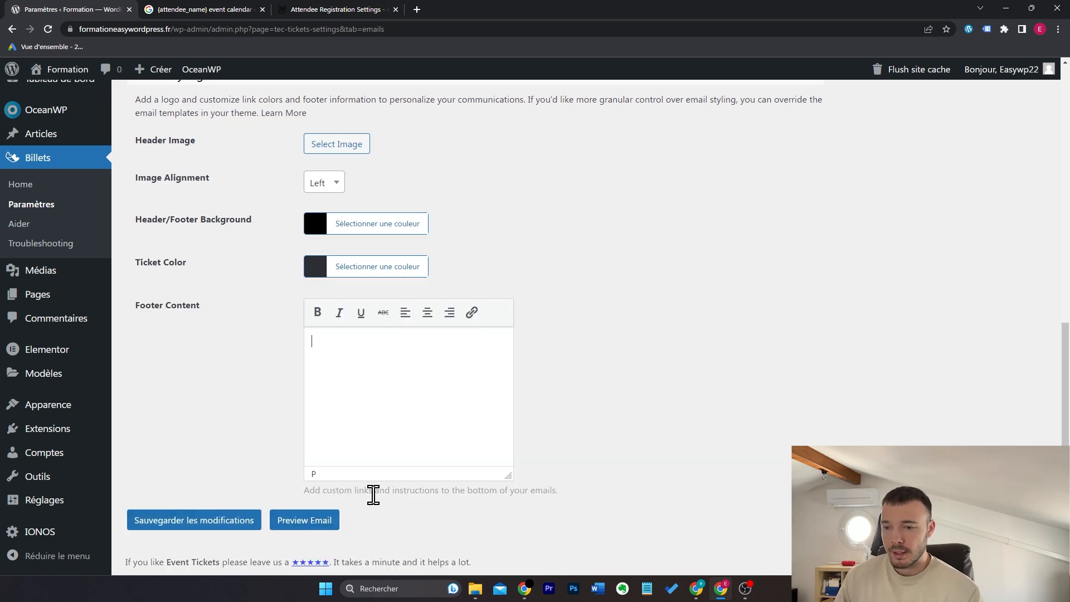
left_click(235, 527)
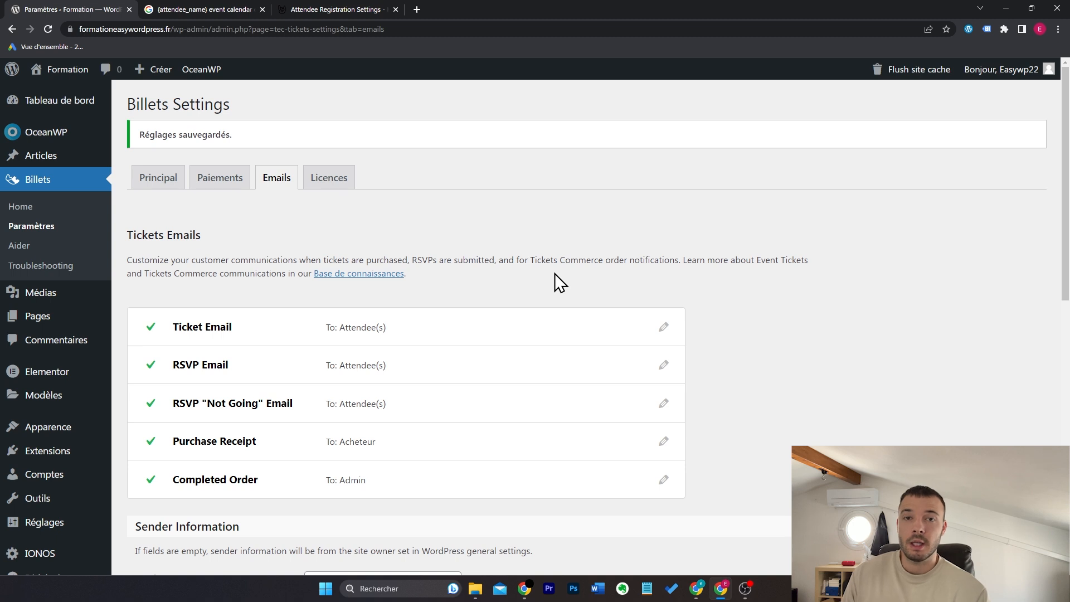
Step: Create a new page titled "Conférence WordPress"
mouse_move(86, 320)
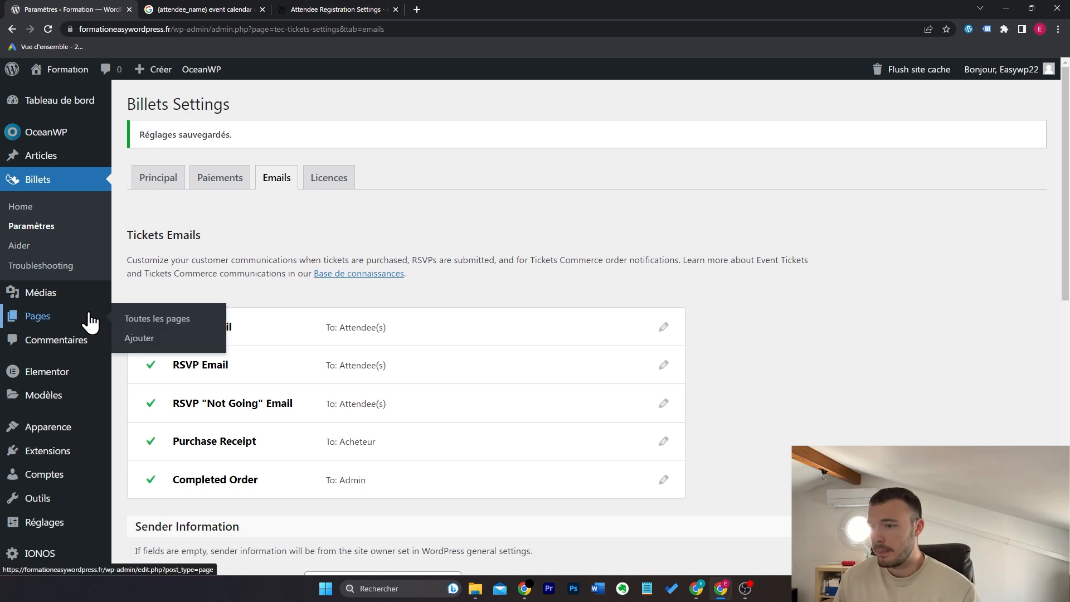
left_click(143, 342)
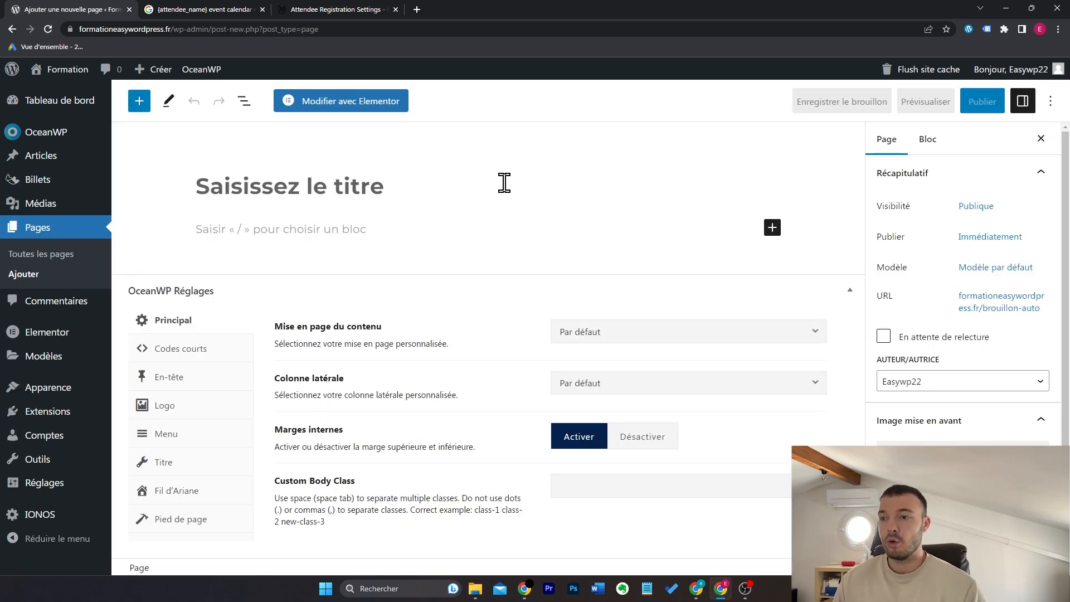
type("Conf")
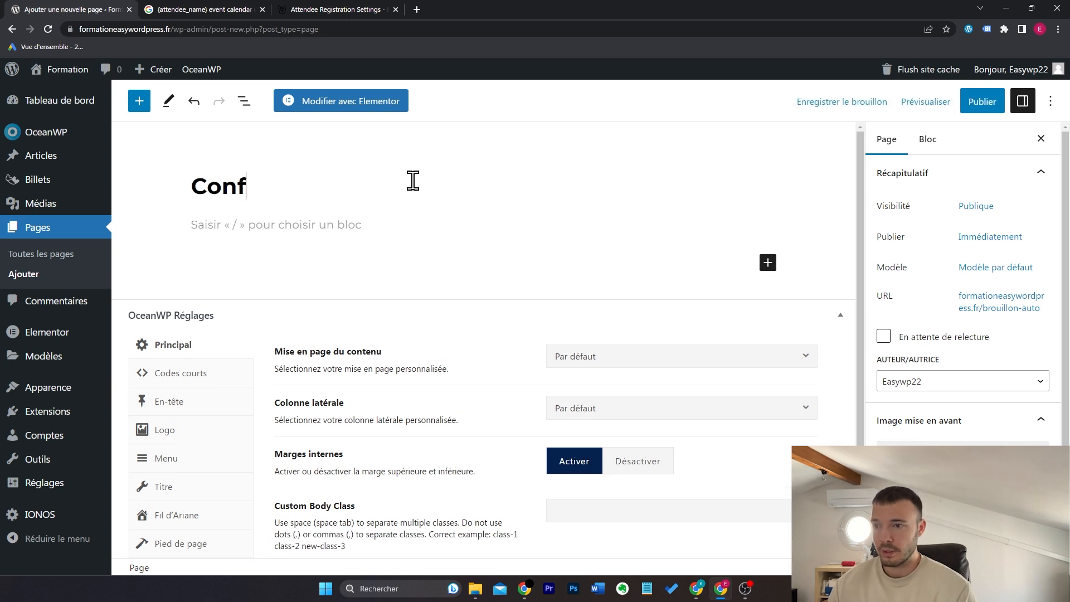
type("érence WordPress")
key("Return")
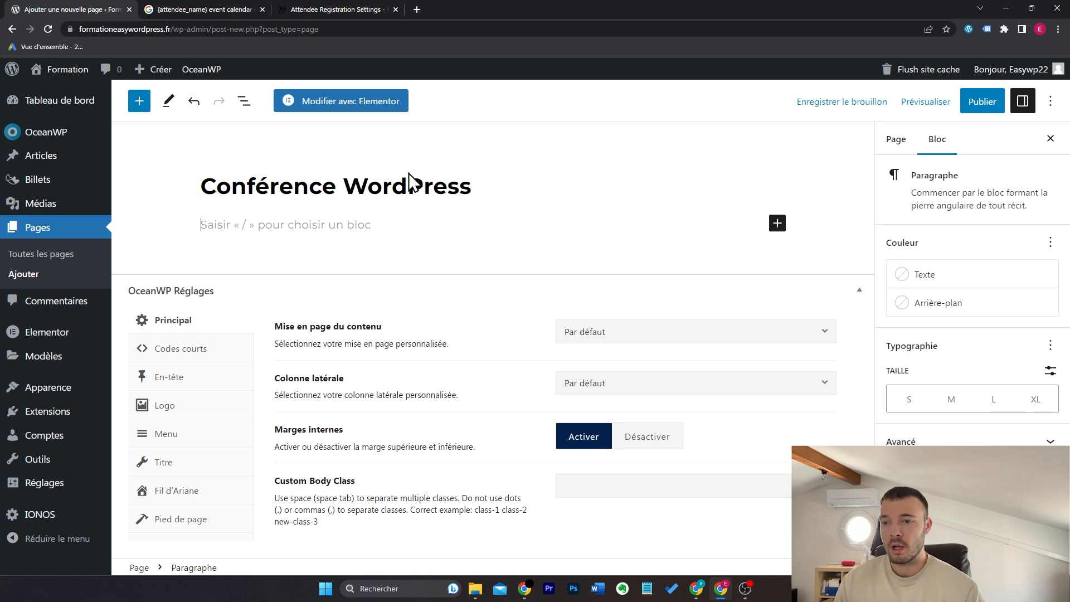
Step: Insert an image block with the WordPress laptop illustration under the title and shrink it to a little over half the content width
type("/ima")
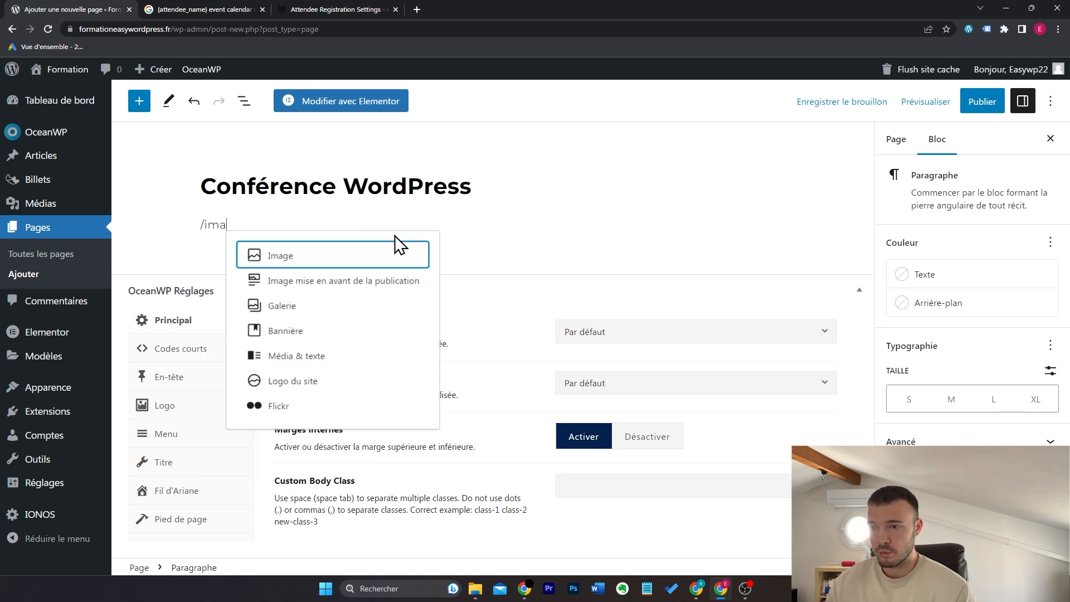
key("Return")
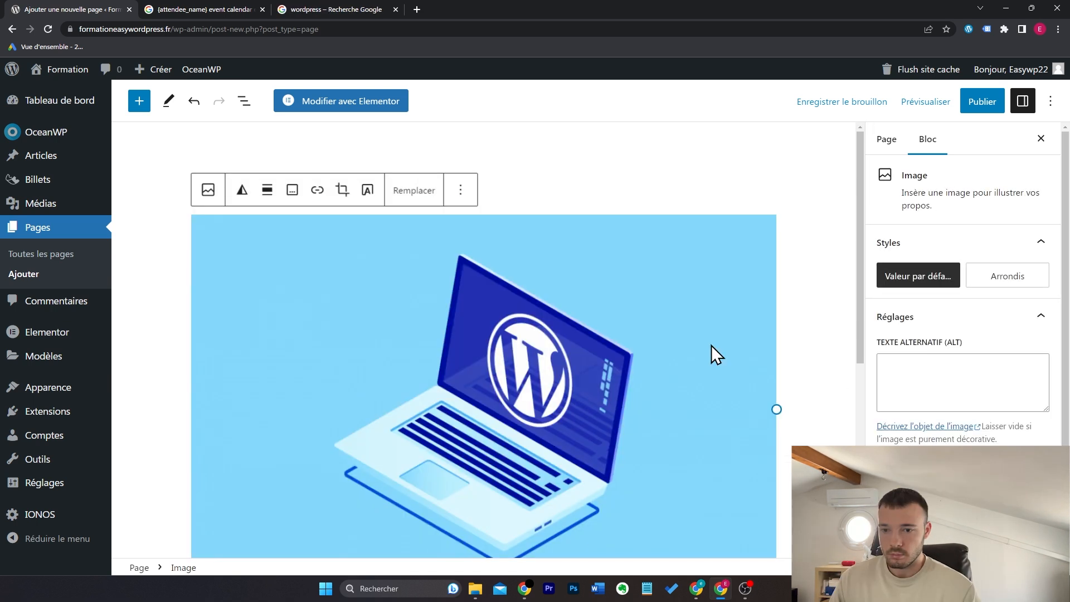
left_click_drag(778, 410, 538, 355)
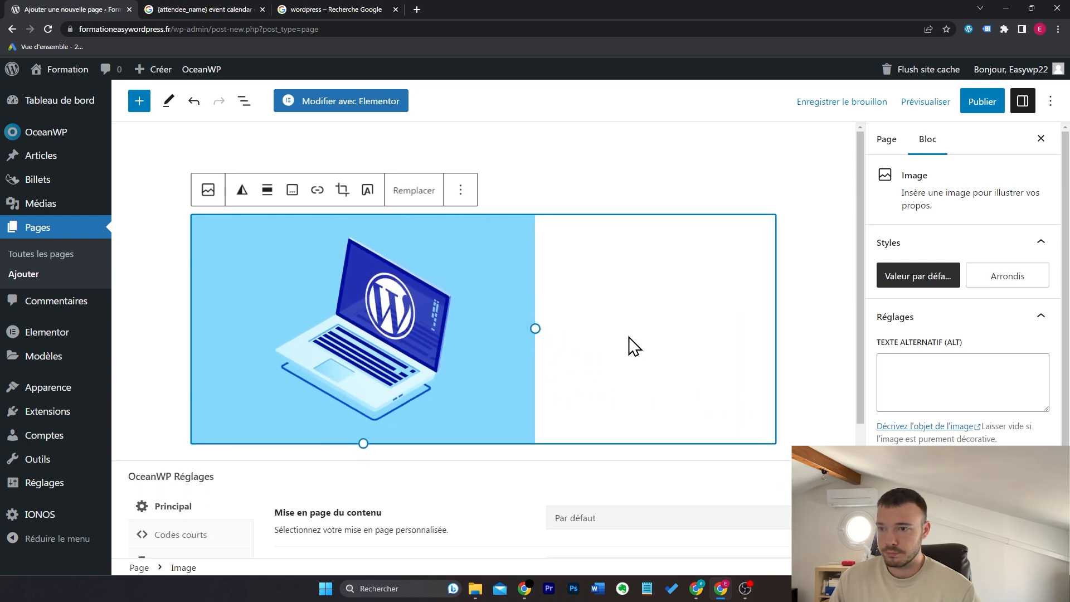
Step: Crop the laptop image to a wider landscape aspect ratio and apply the crop
left_click(343, 190)
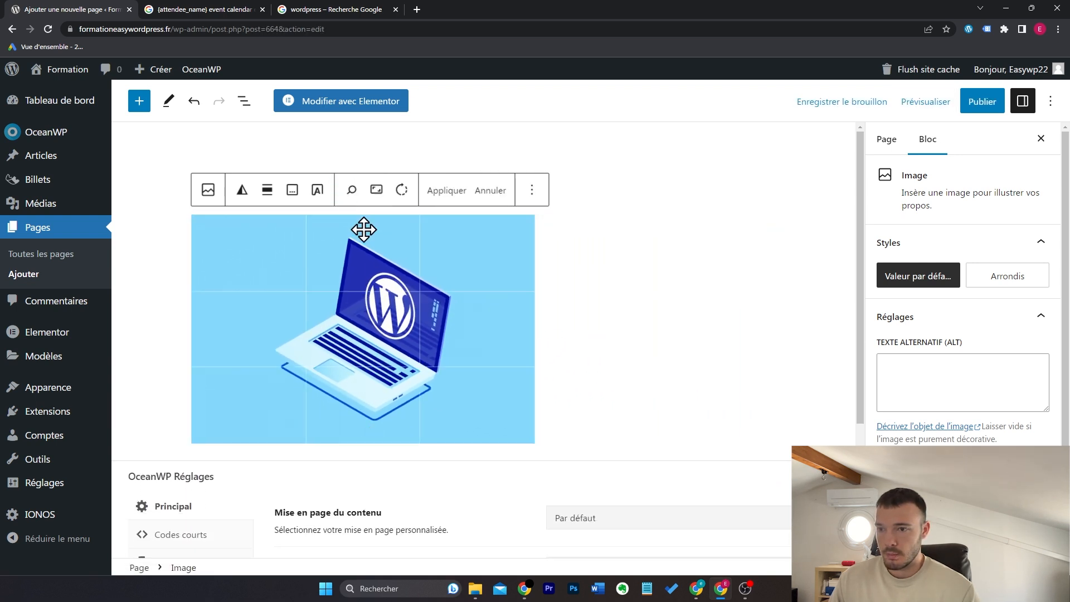
left_click(376, 190)
left_click(455, 342)
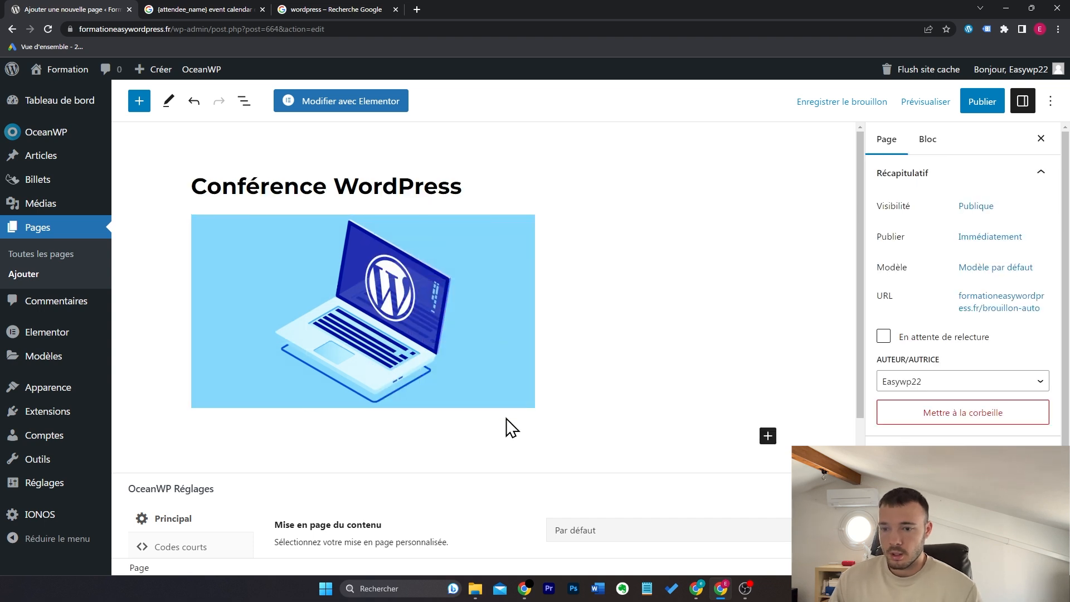
Step: Insert a spacer (Espacement) block below the image
left_click(504, 437)
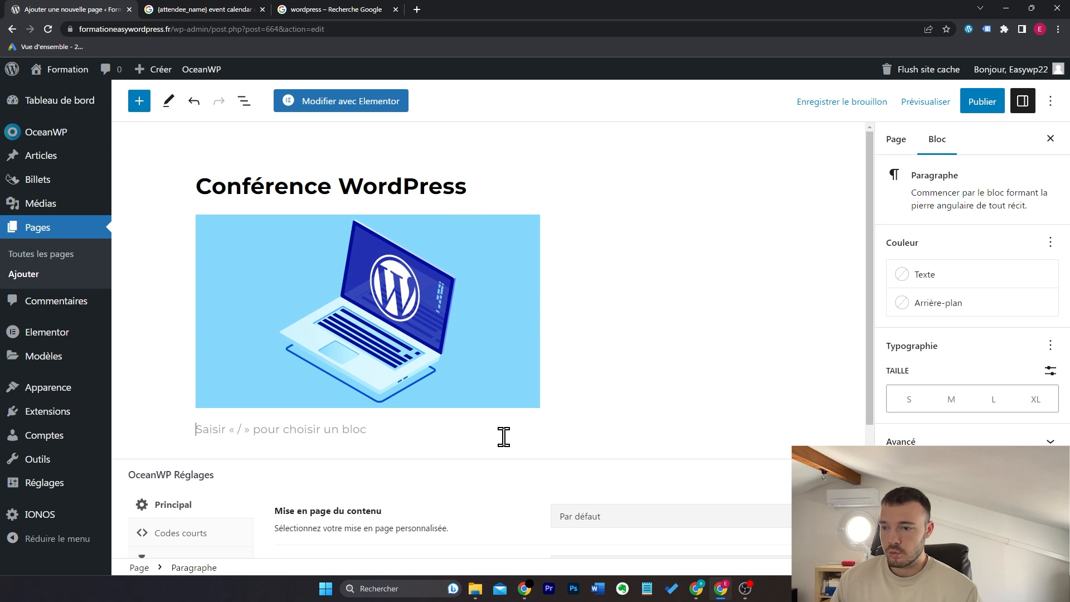
type("/esp")
key("Return")
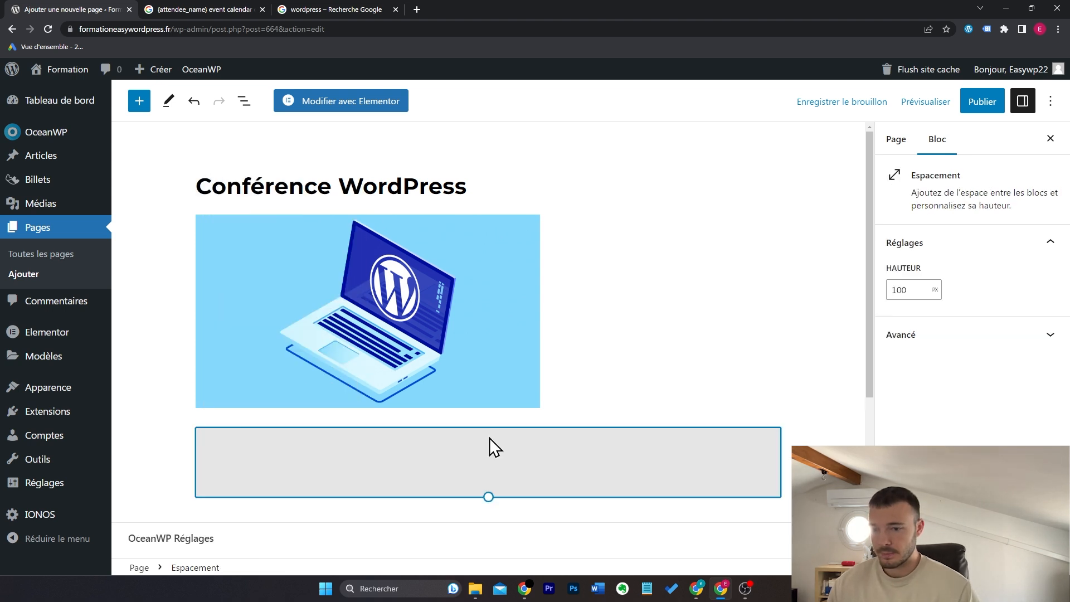
Step: Add a heading (Titre) block below the spacer reading "Assistez à la conférence le 16 juin à Marseille"
key("Return")
type("/titre")
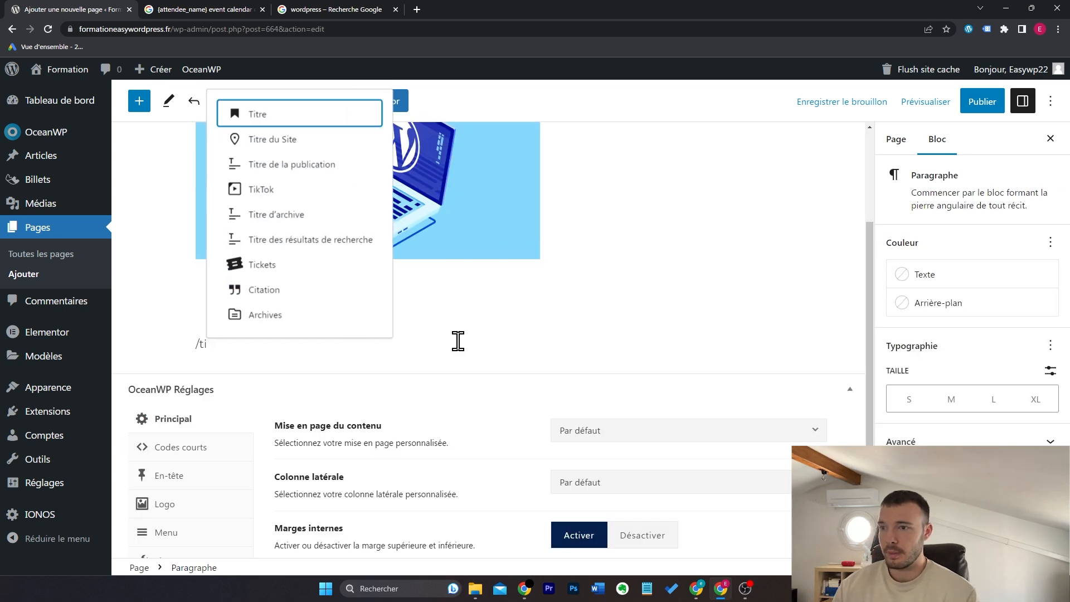
key("Return")
type("Assistez à la conférence le 16 ")
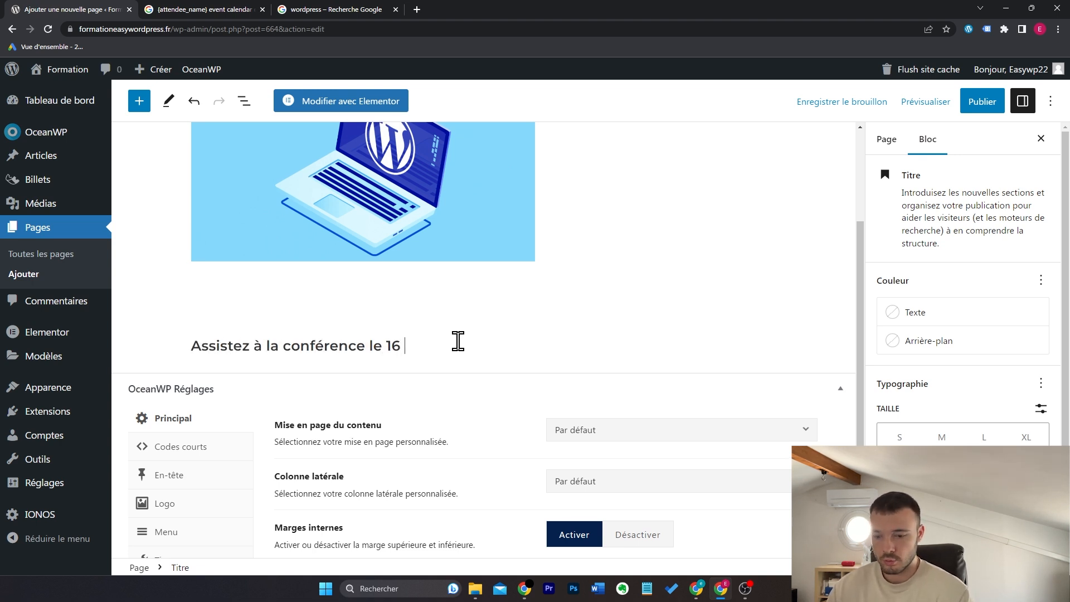
type("juin à 1arseille")
key("Return")
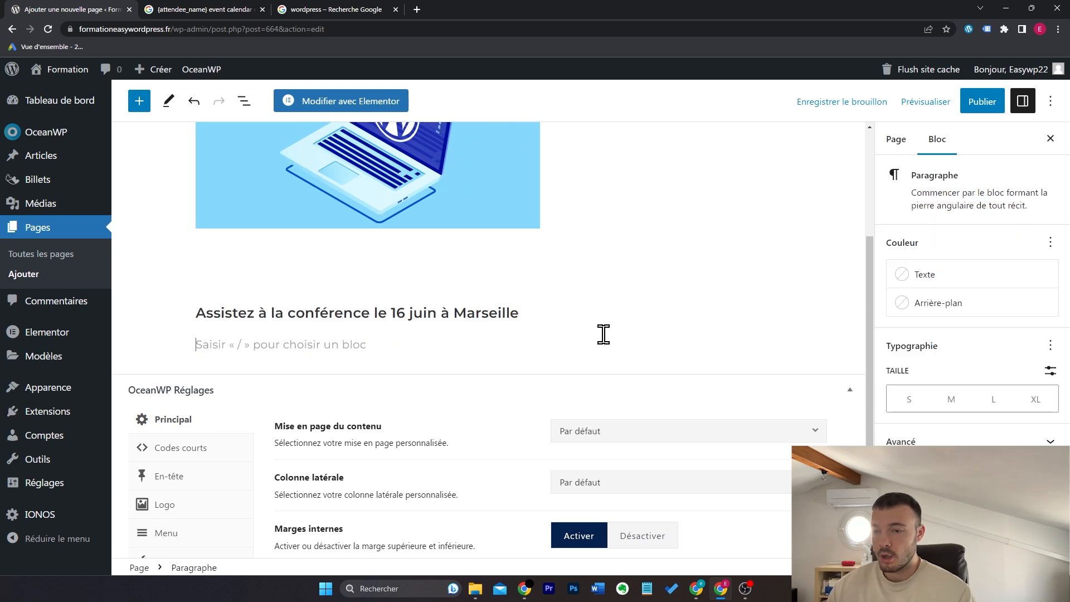
Step: Add a bulleted list under the heading with the items "Avantage 1", "Avantage 2" and "Avantage 3"
scroll(602, 335, "down", 2)
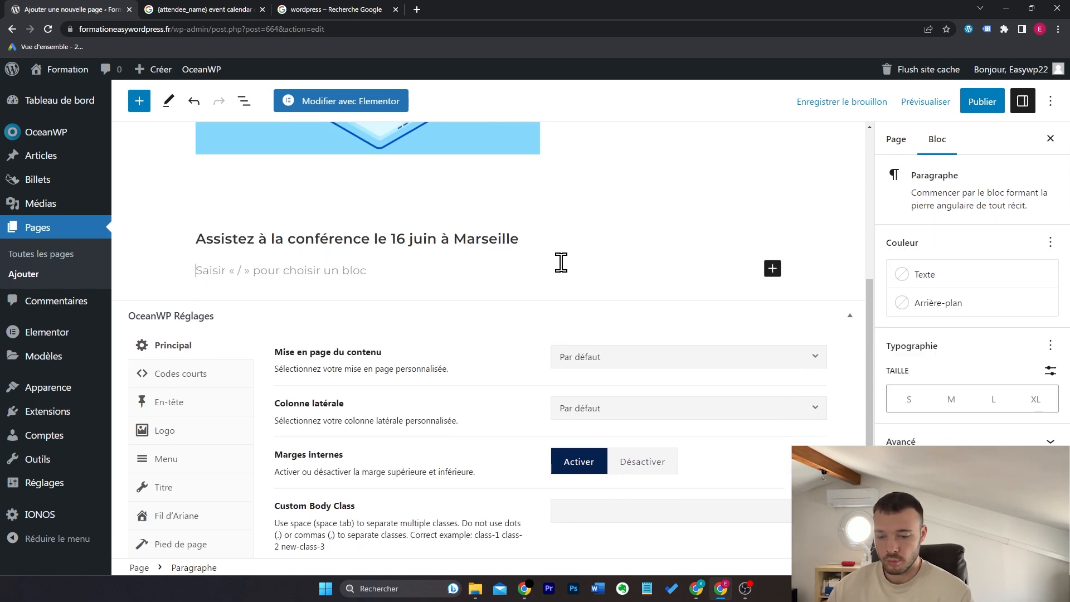
type("/lis")
key("Return")
type("Avantage 3")
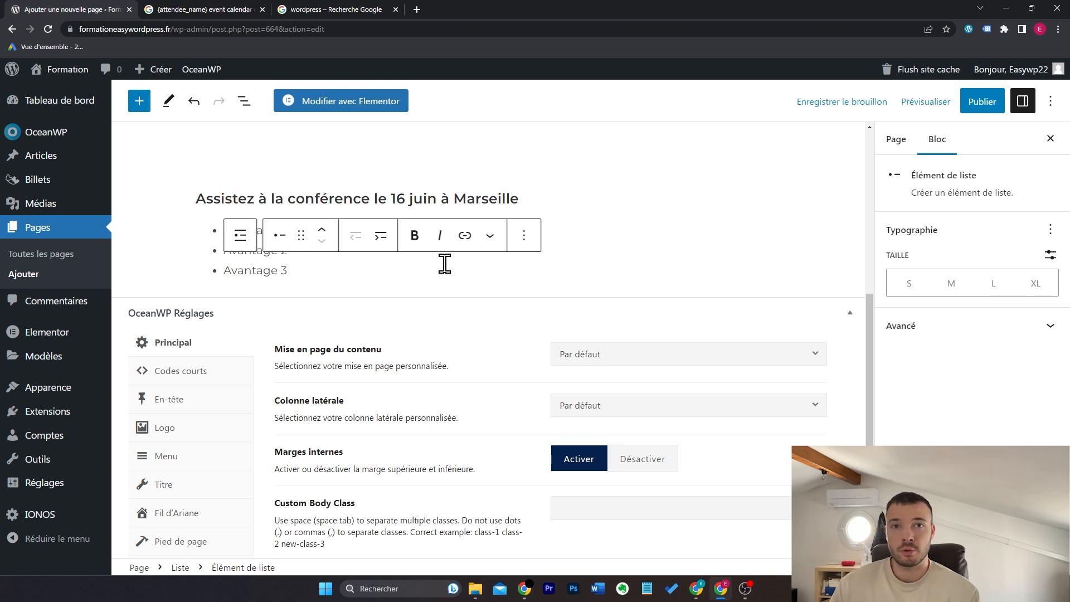
key("Return")
key("Return")
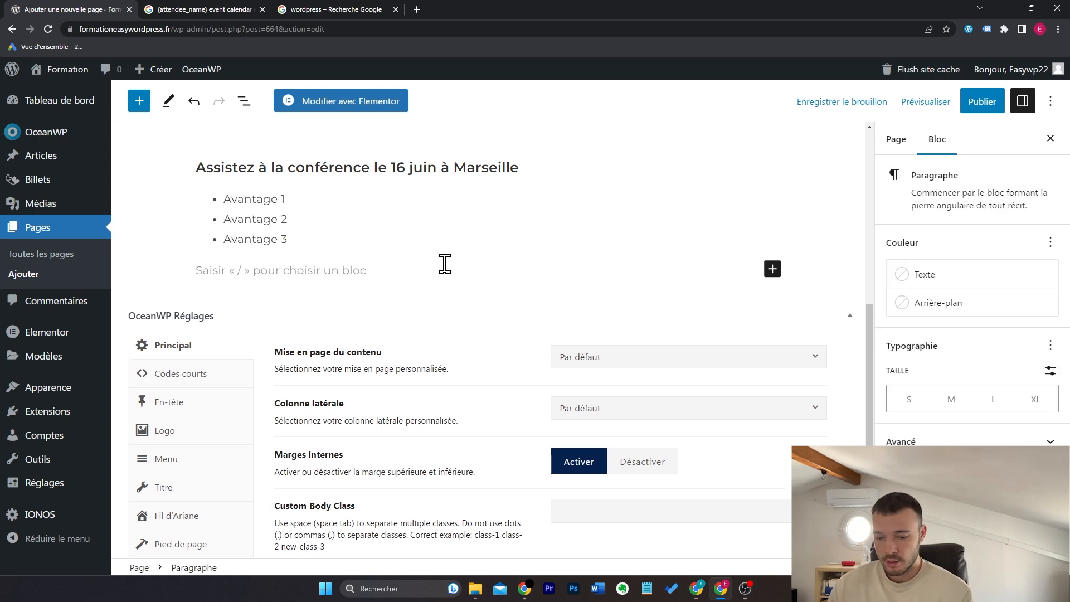
Step: Insert a spacer block below the bulleted list and a heading under it reading "Réservez votre place dès maintenant"
type("/")
left_click(458, 327)
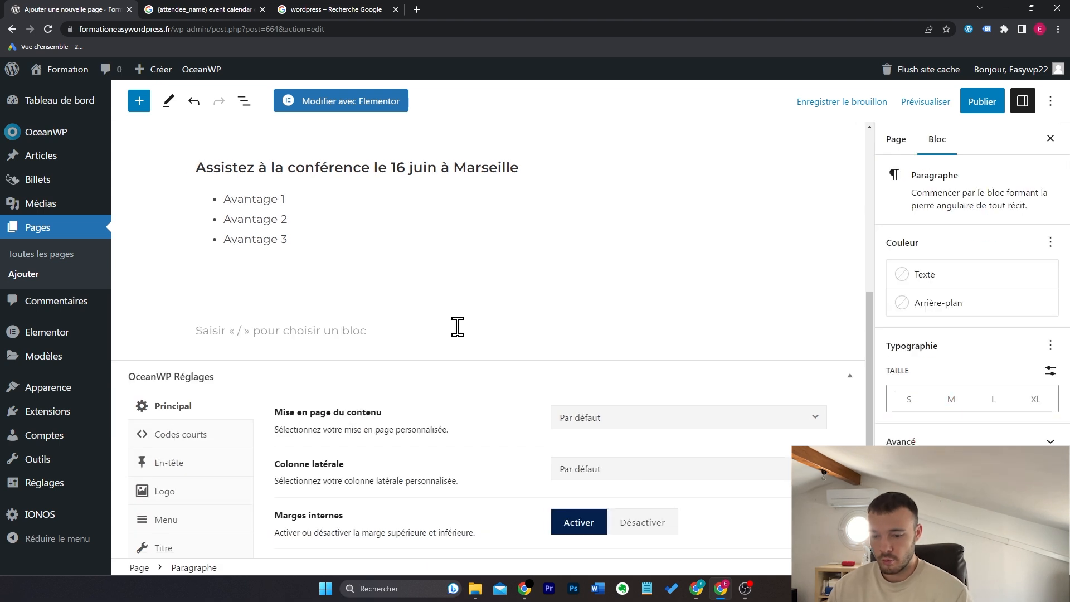
type("/t")
key("Return")
type("Réser")
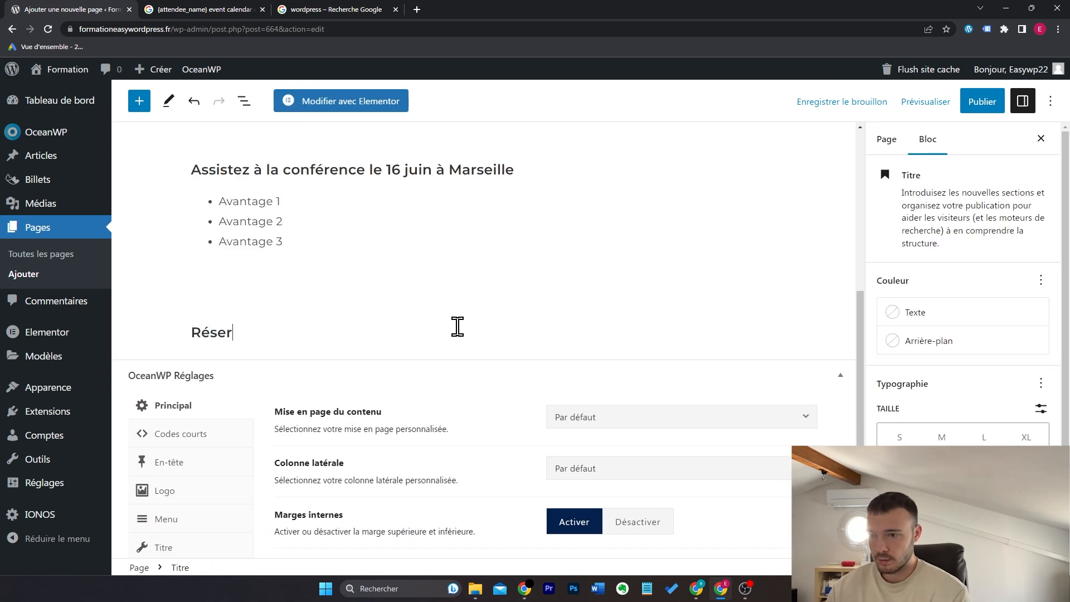
type("vez votre place dès maintenant")
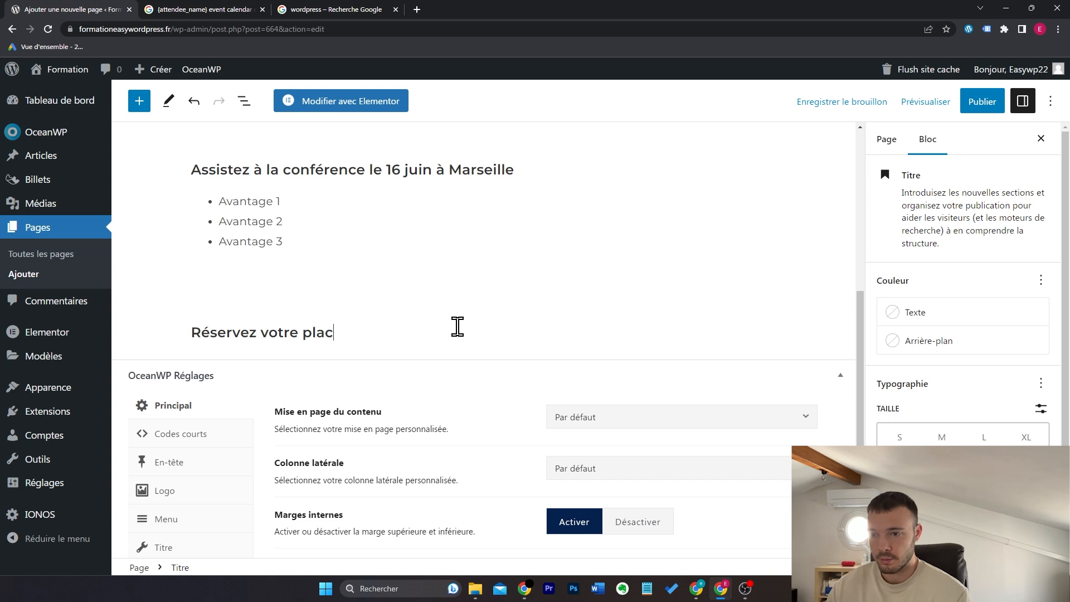
Step: Insert a Tickets block below the "Réservez votre place dès maintenant" heading
key("Return")
type("/tic")
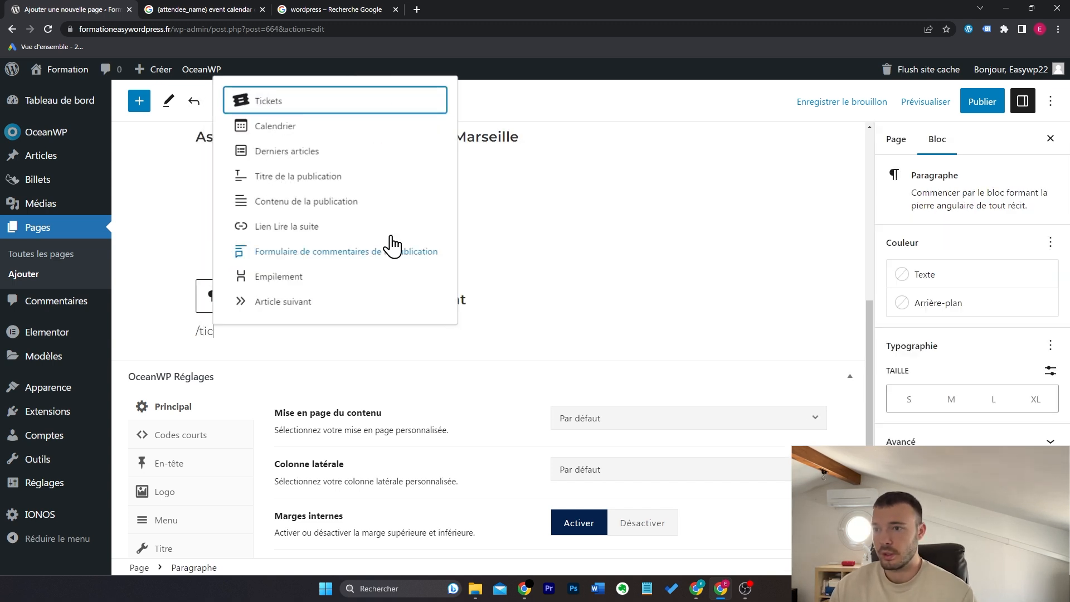
left_click(329, 106)
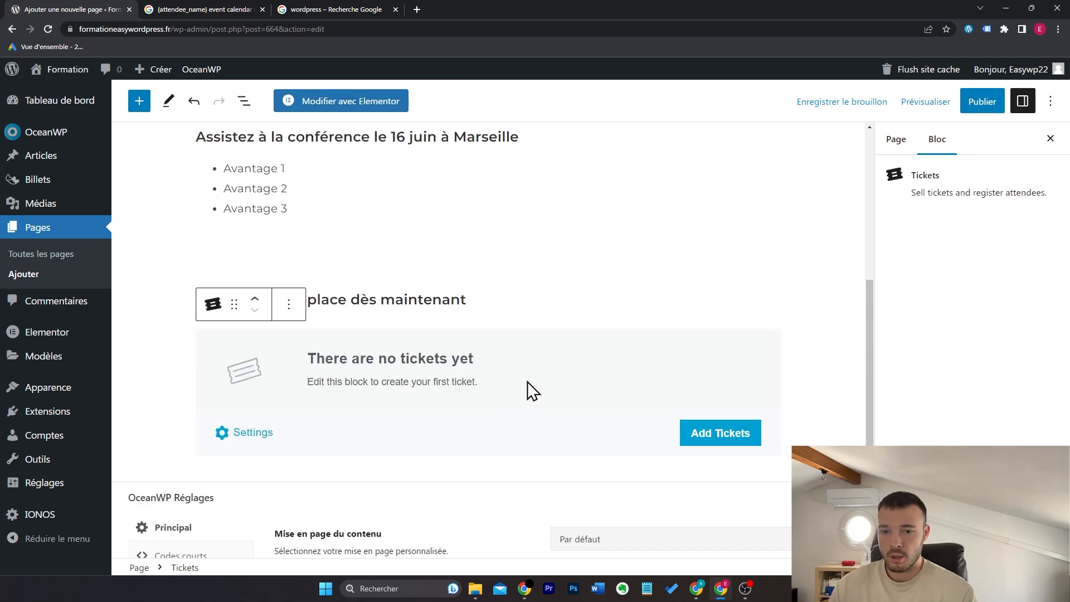
Step: Add a ticket named "Pass VIP" with the description "Repas inclus et 3h de mastermind WordPress" and a price of €50
left_click(718, 434)
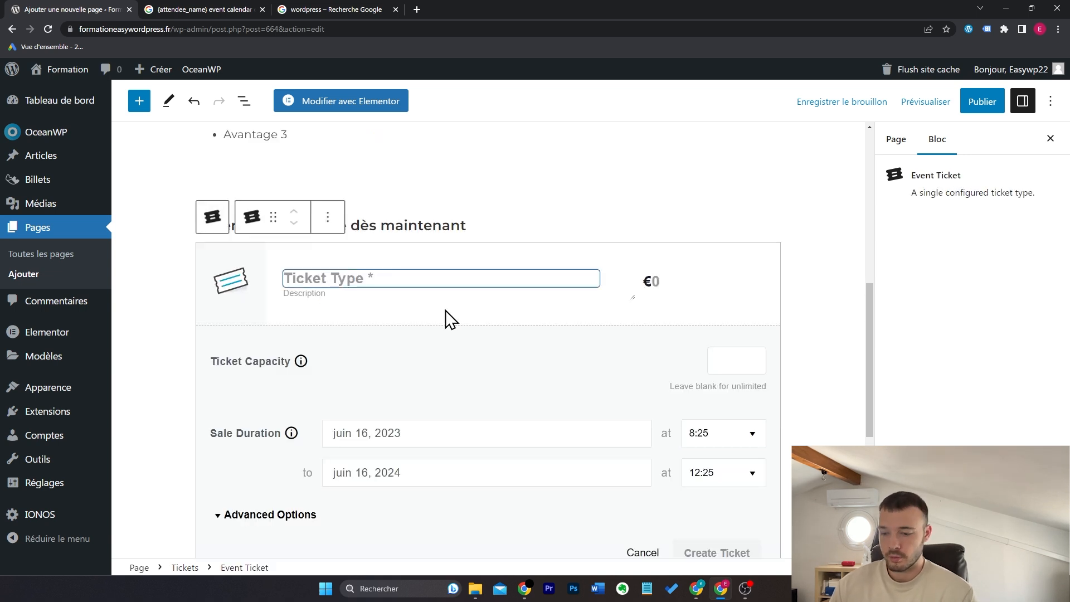
type("Pass VIP")
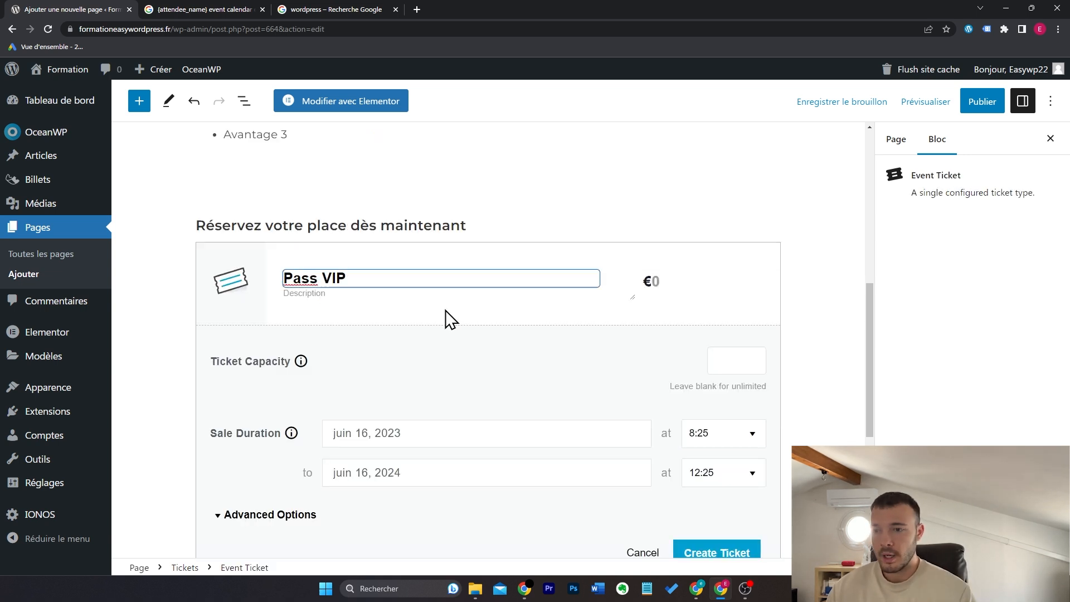
left_click(404, 294)
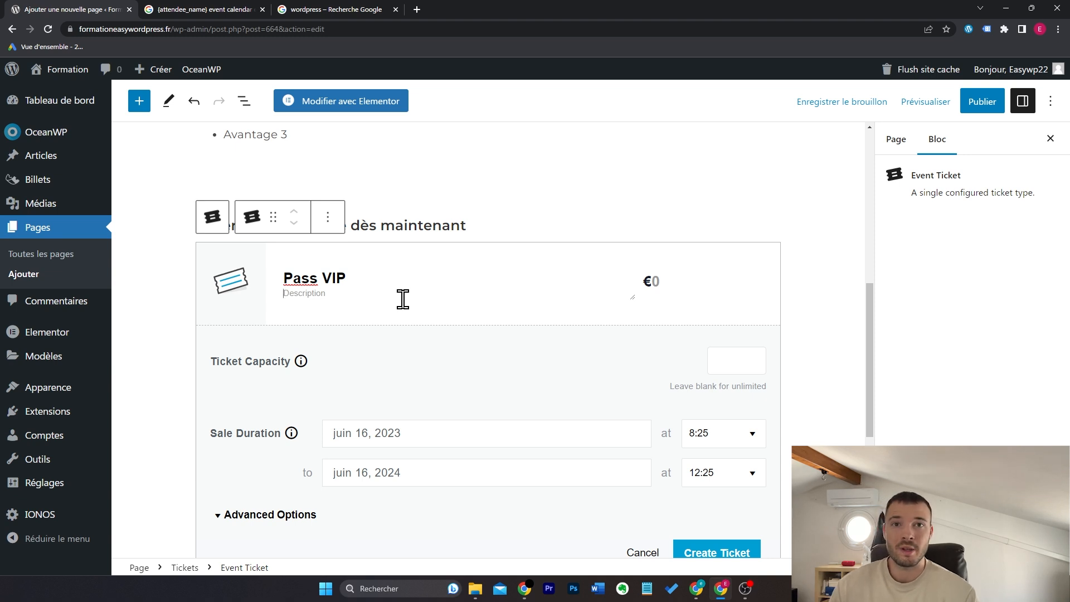
type("Repas inclus et")
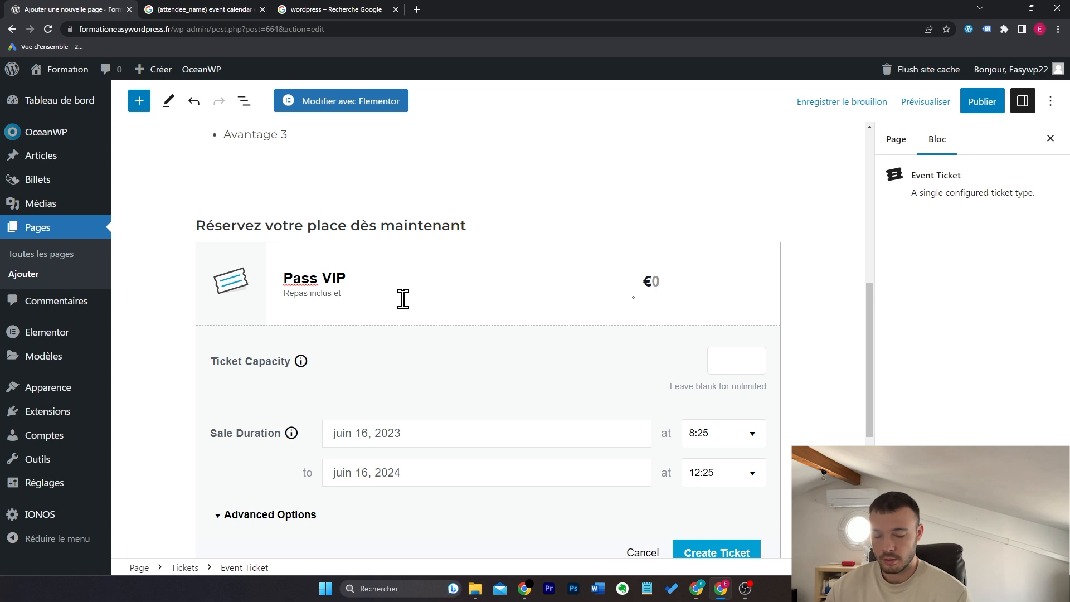
type(" 3h de maste")
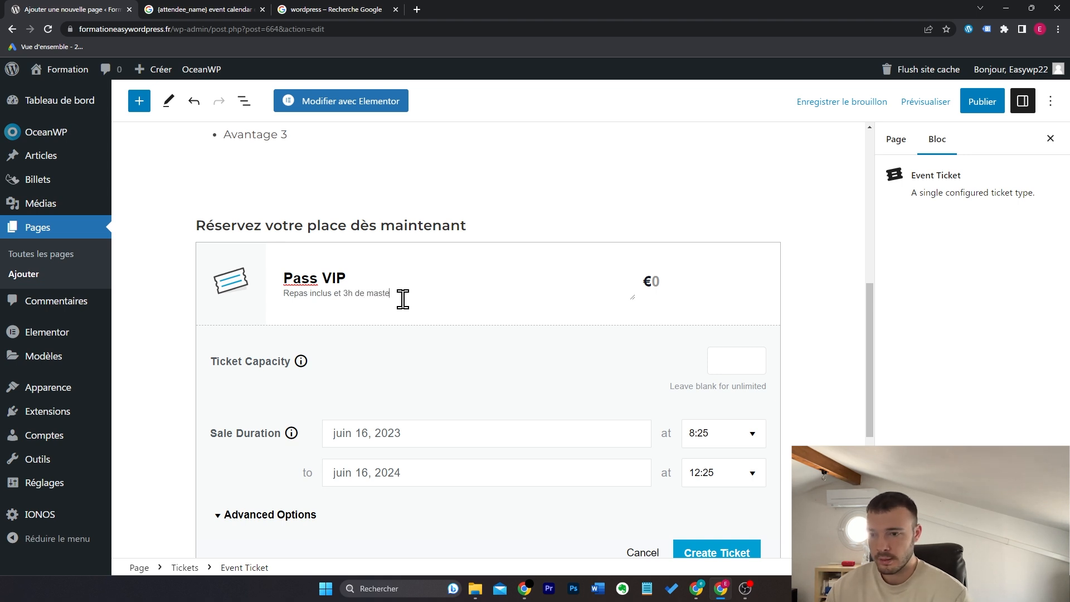
type("rmind WordPress")
left_click(660, 282)
type("50")
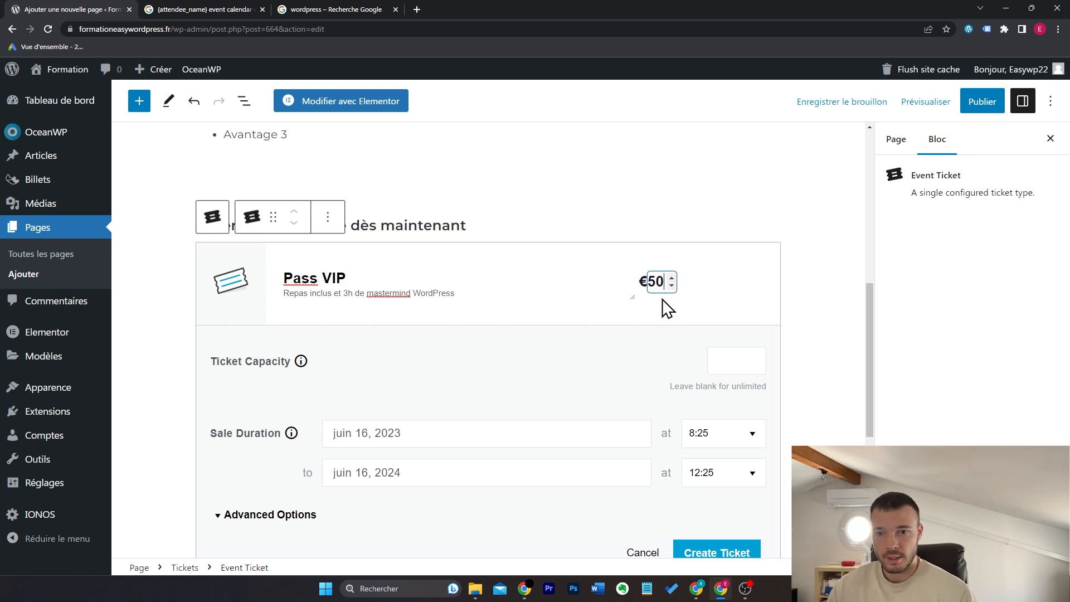
Step: Set the ticket capacity of Pass VIP to 5
scroll(507, 275, "down", 3)
scroll(267, 262, "up", 1)
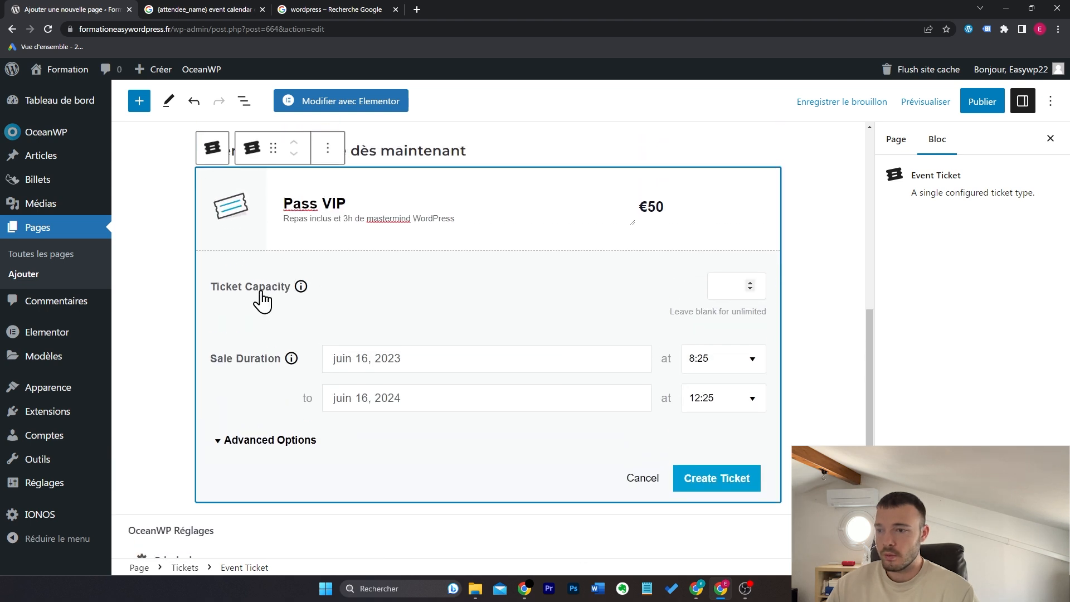
left_click(713, 296)
type("5")
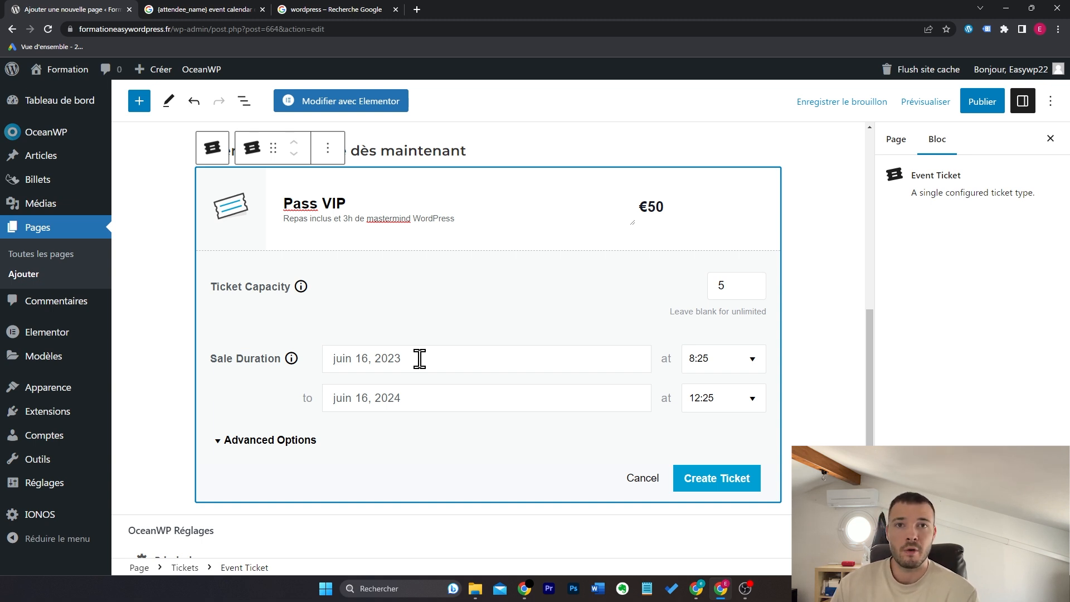
Step: Set the Pass VIP sale duration from June 11, 2023 to June 17, 2023
scroll(440, 346, "up", 3)
scroll(440, 234, "down", 1)
scroll(443, 301, "down", 2)
left_click(437, 358)
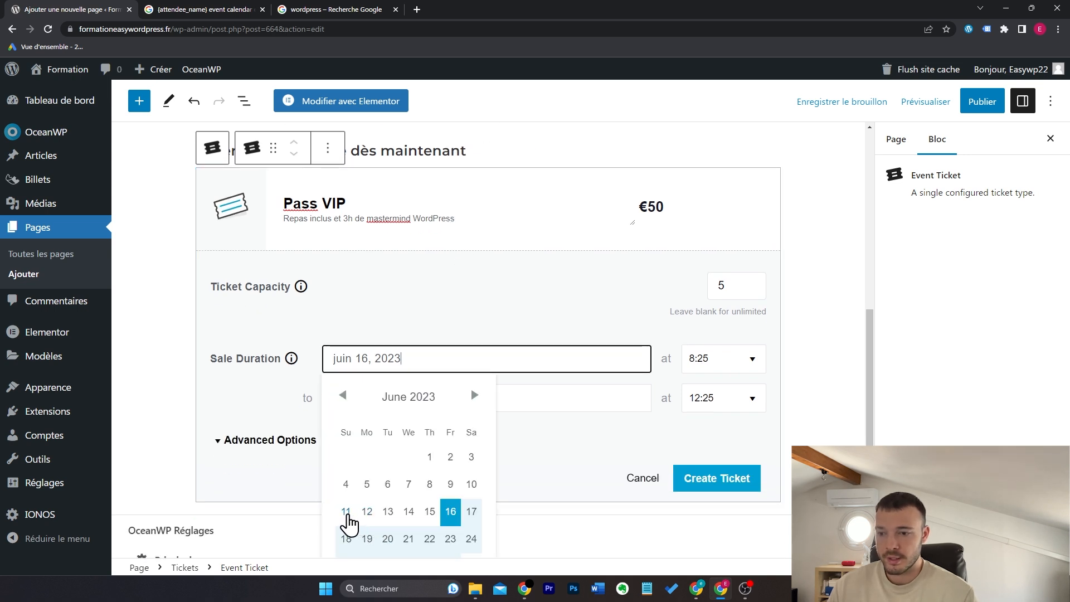
left_click(346, 513)
left_click(419, 398)
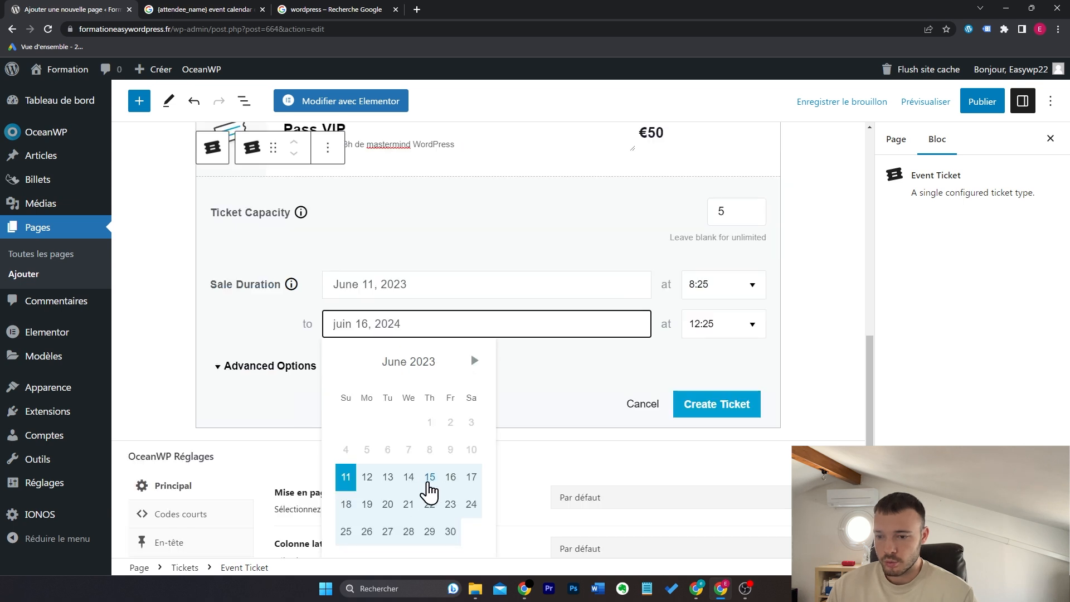
left_click(432, 480)
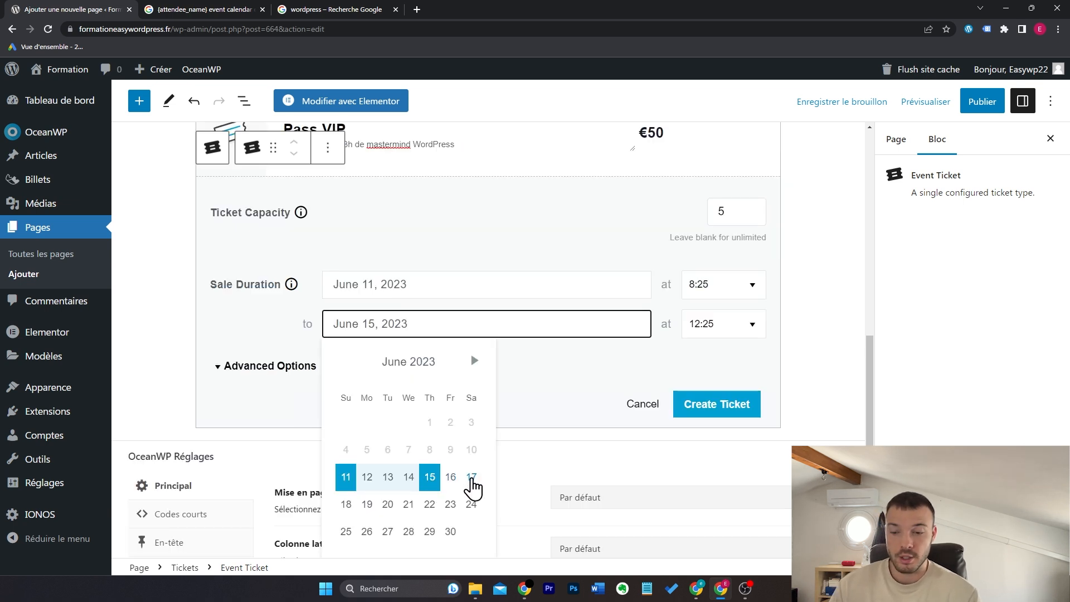
left_click(471, 478)
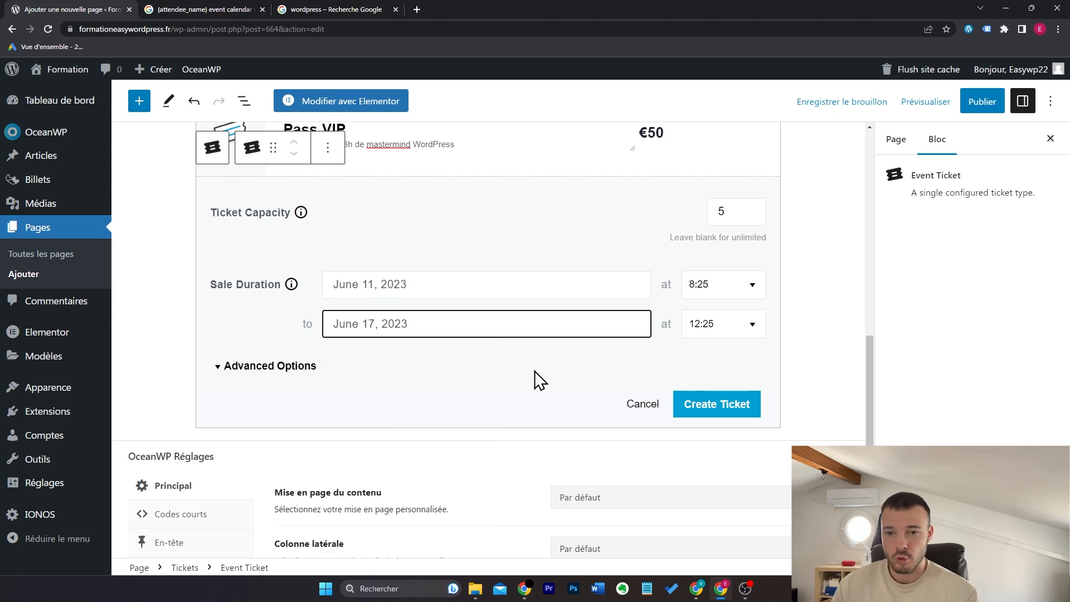
Step: Set the Pass VIP sale start time to 12:00 and end time to 11:30, and create the ticket
left_click(753, 291)
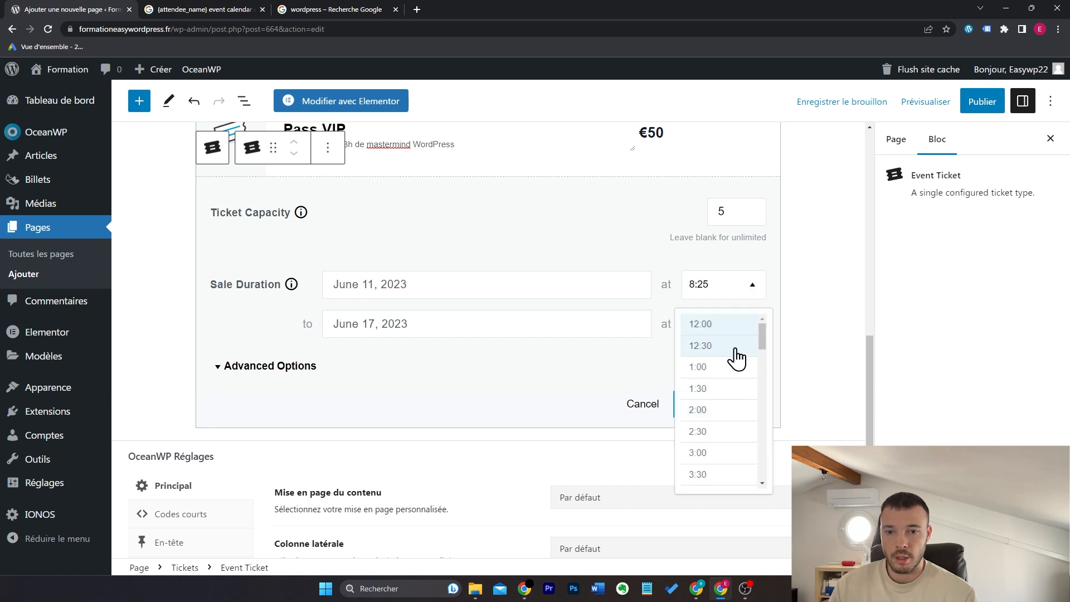
left_click(735, 326)
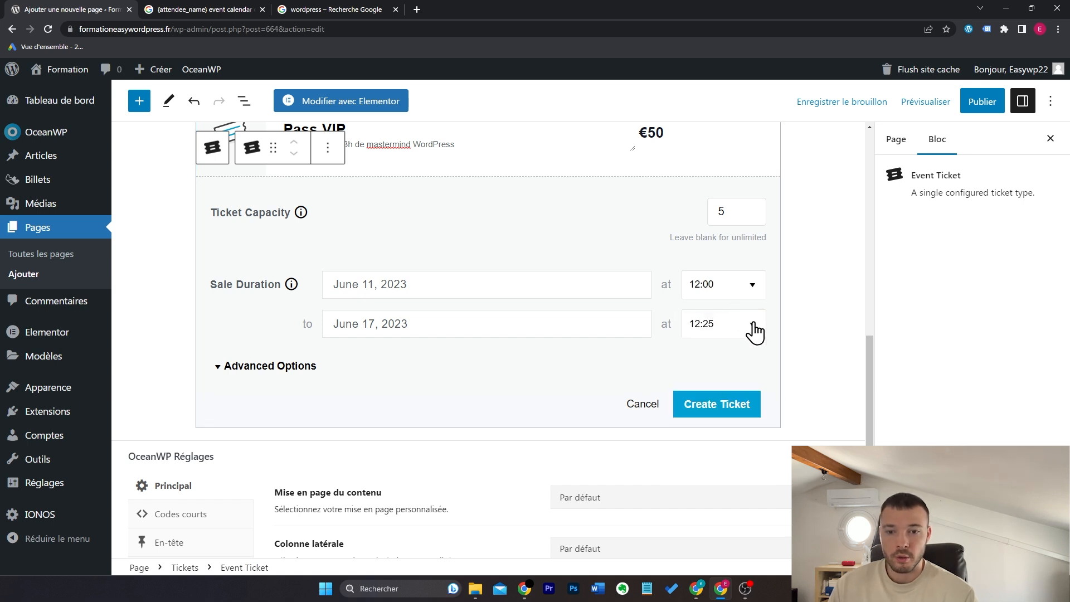
left_click(753, 329)
scroll(725, 412, "down", 5)
left_click(728, 399)
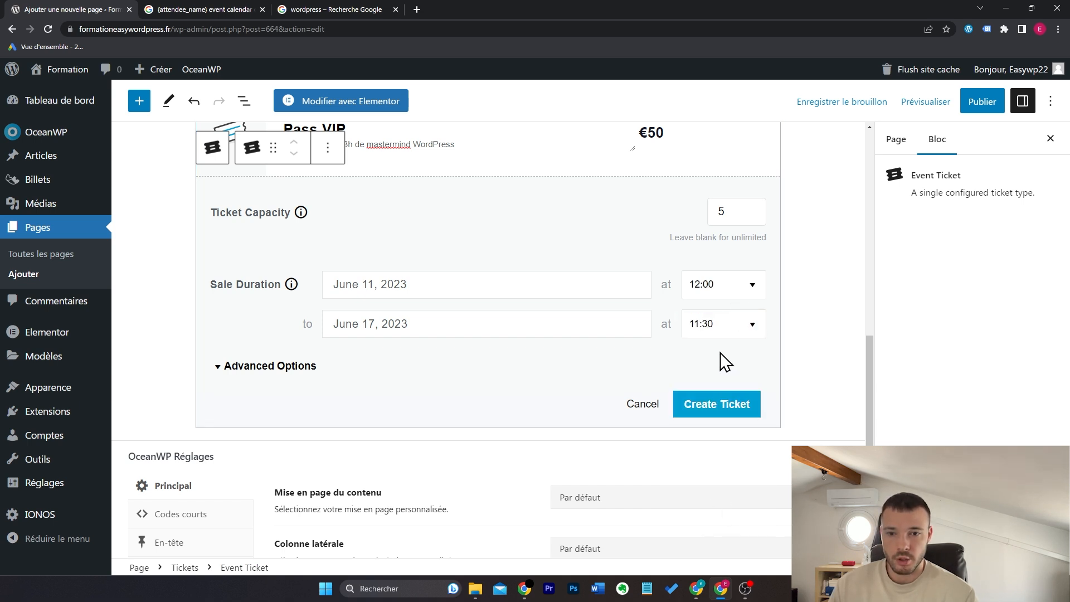
scroll(654, 357, "up", 2)
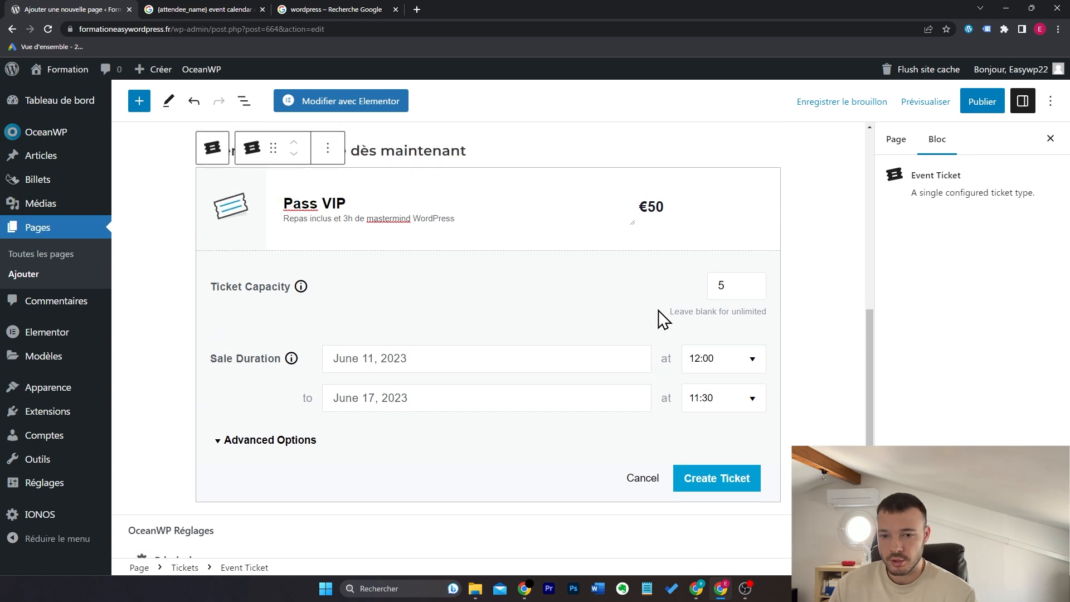
left_click(707, 478)
left_click(641, 479)
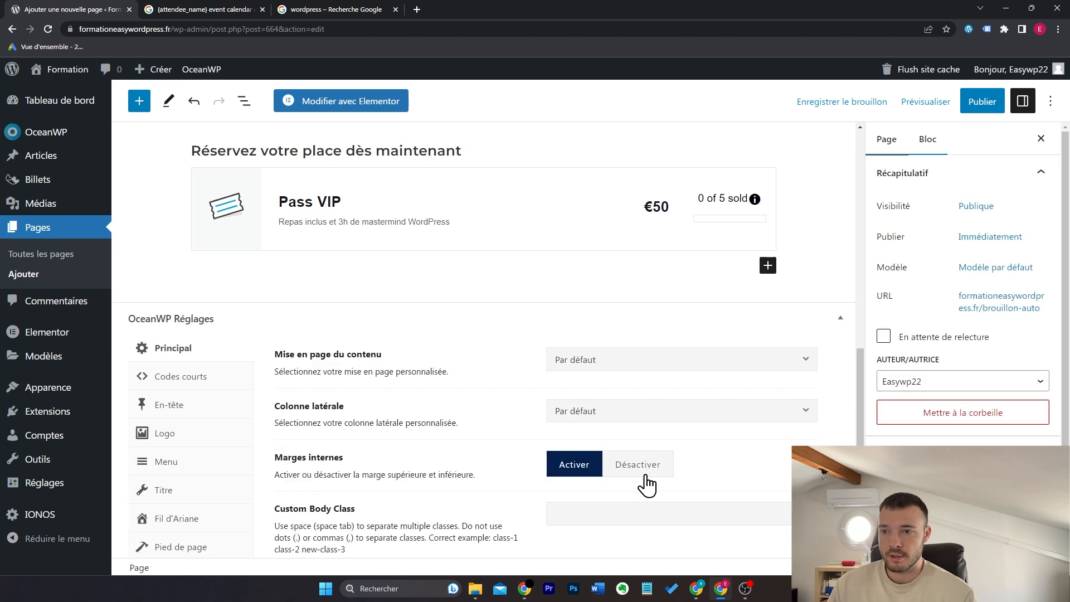
Step: Review the Tickets block's settings, including the ticket header image option, and close them
scroll(807, 306, "up", 3)
left_click(601, 296)
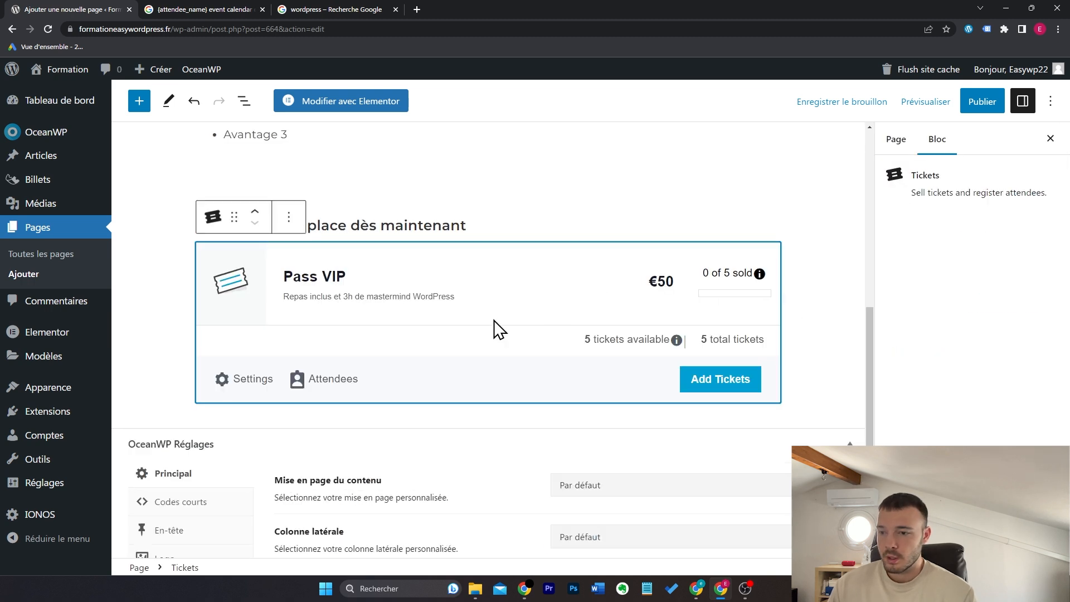
left_click(247, 382)
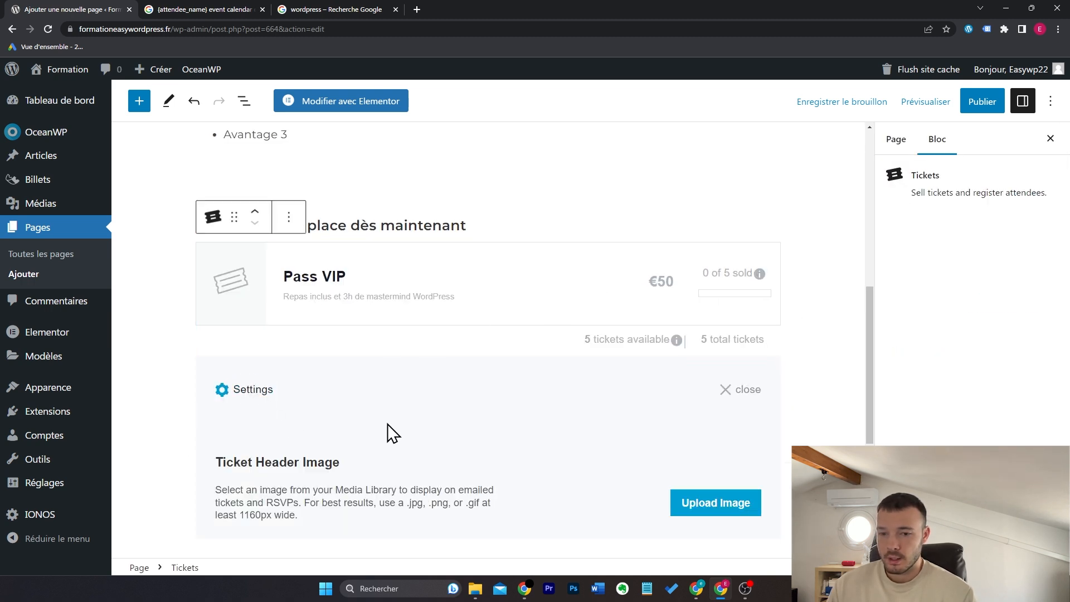
scroll(385, 432, "down", 2)
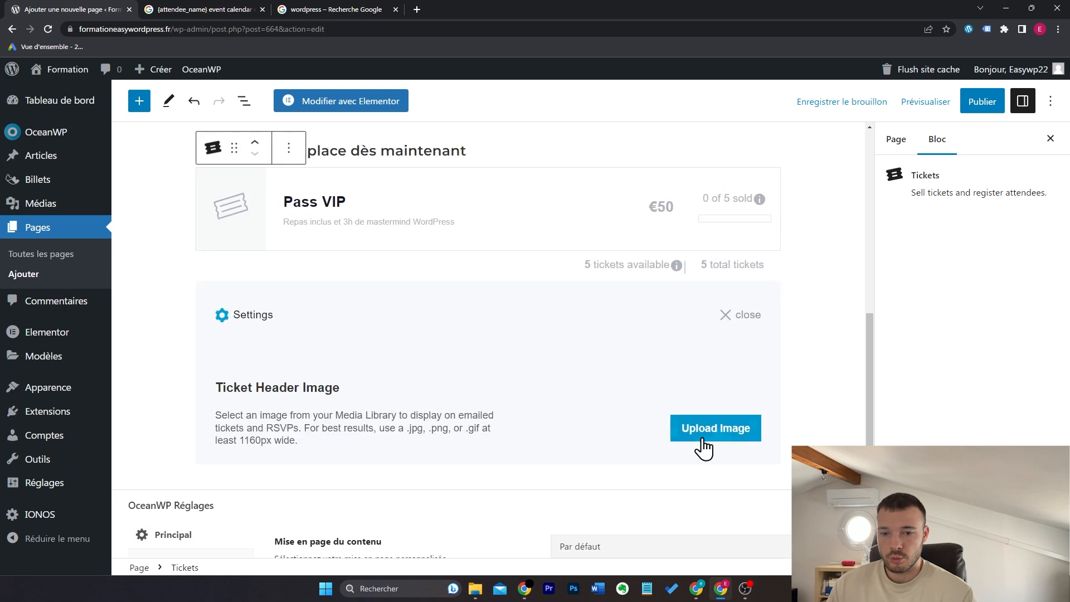
left_click(733, 317)
scroll(468, 351, "up", 2)
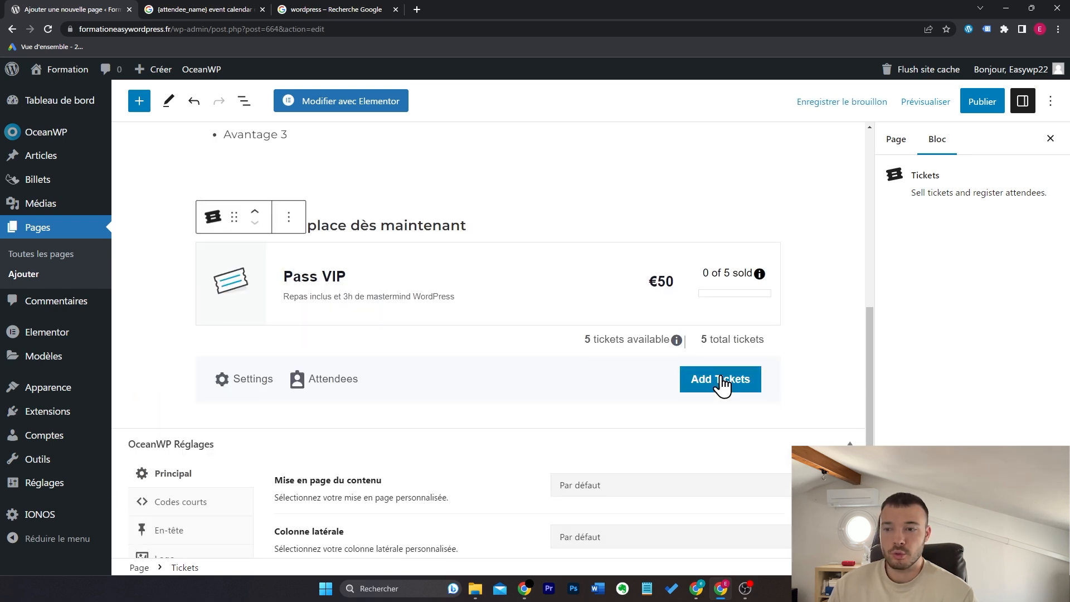
Step: Add a second ticket named "Pass Standard" with the description "Repas inclus" and a price of €15
left_click(725, 381)
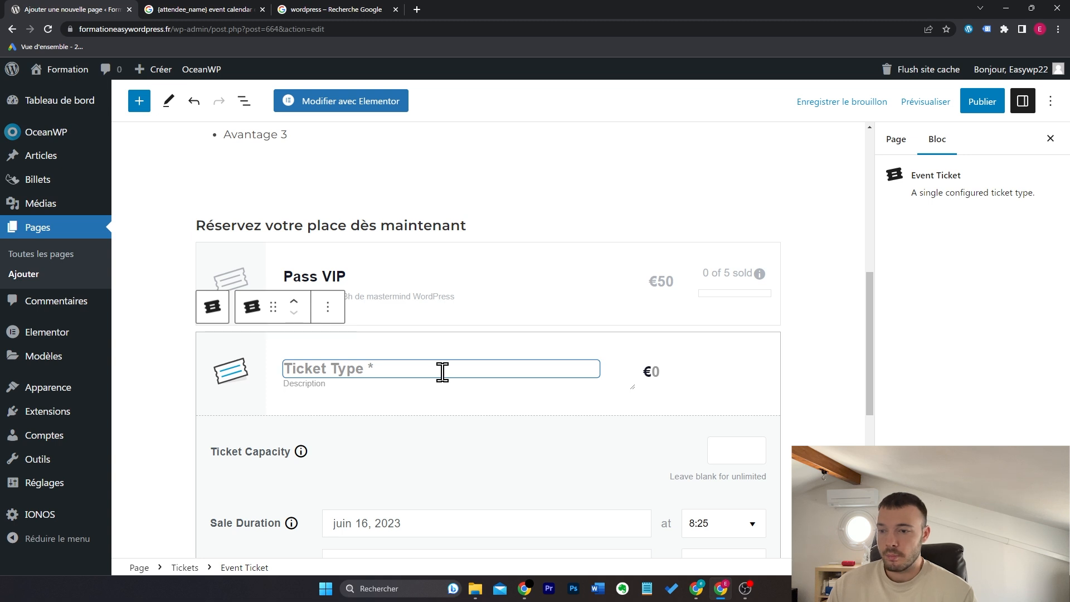
type("Pass Standard")
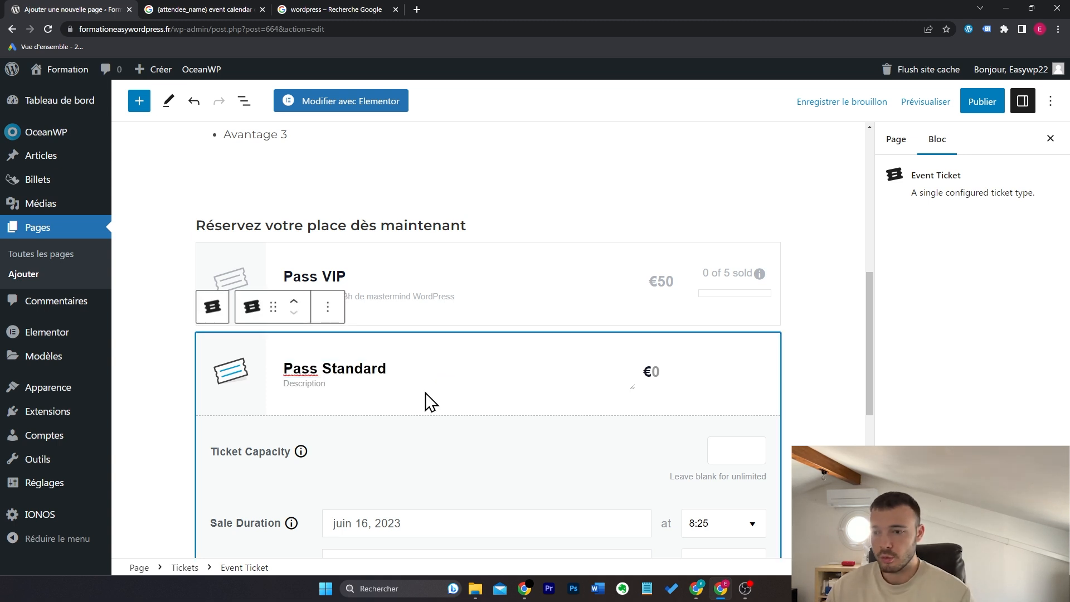
left_click(423, 383)
type("Repas inclus")
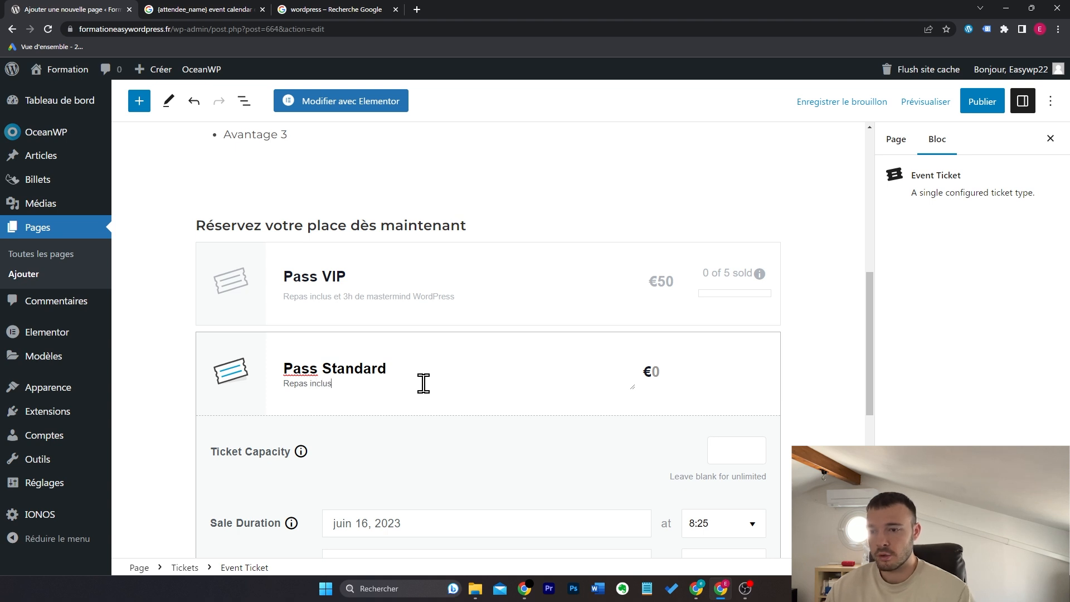
left_click(661, 372)
type("1")
type("15")
left_click(607, 389)
Step: Set the Pass Standard ticket capacity to 10 and create the ticket with the default sale duration
scroll(607, 388, "down", 1)
left_click(714, 377)
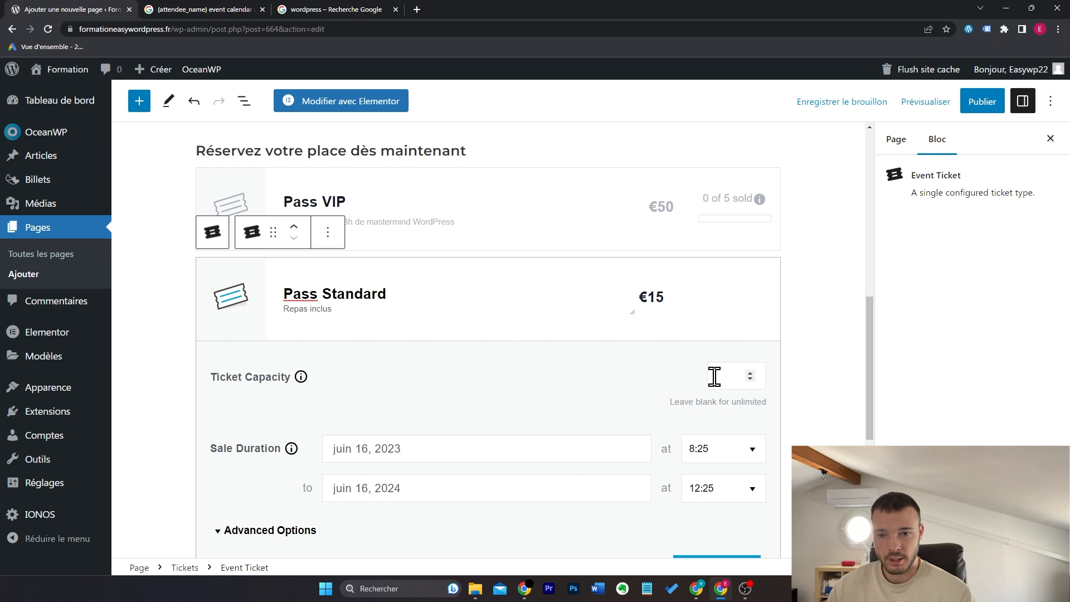
scroll(641, 396, "down", 1)
left_click(501, 424)
left_click(561, 390)
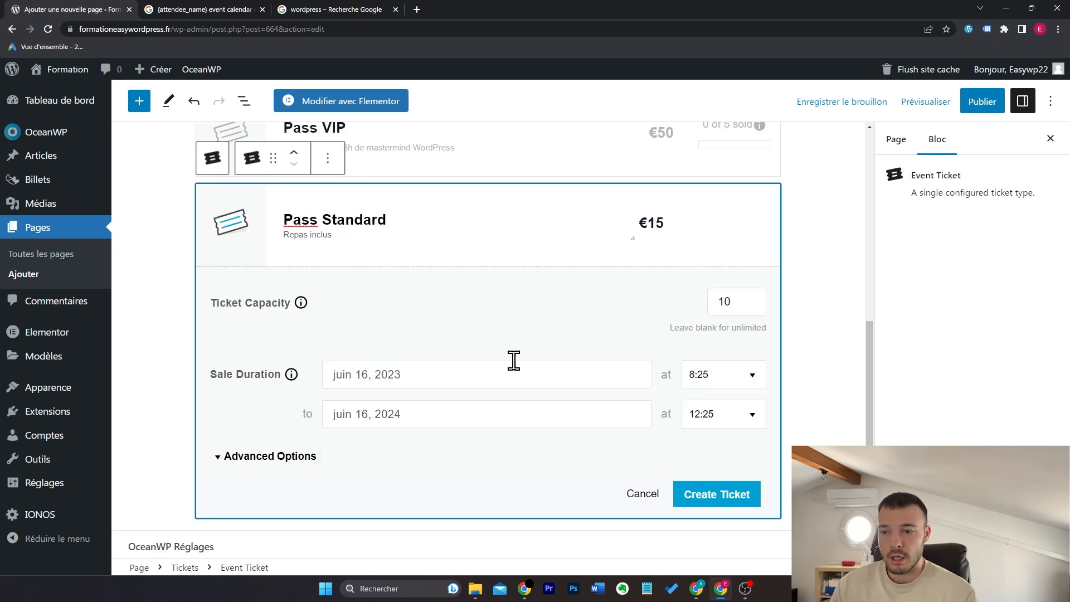
left_click(739, 495)
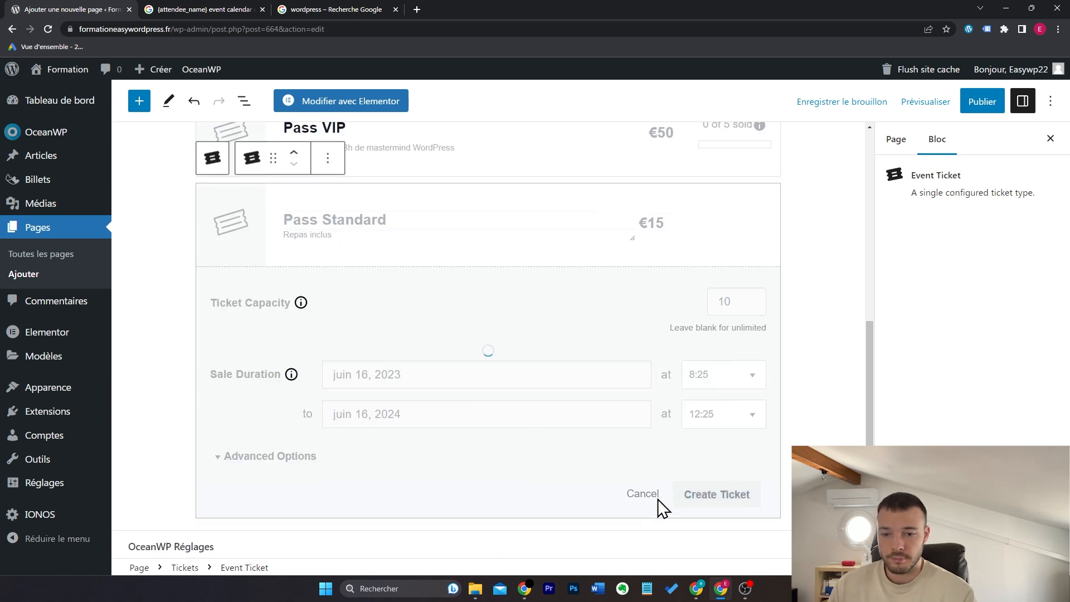
left_click(639, 494)
Step: Insert an RSVP block below the Pass Standard ticket on the conference page
scroll(641, 320, "up", 3)
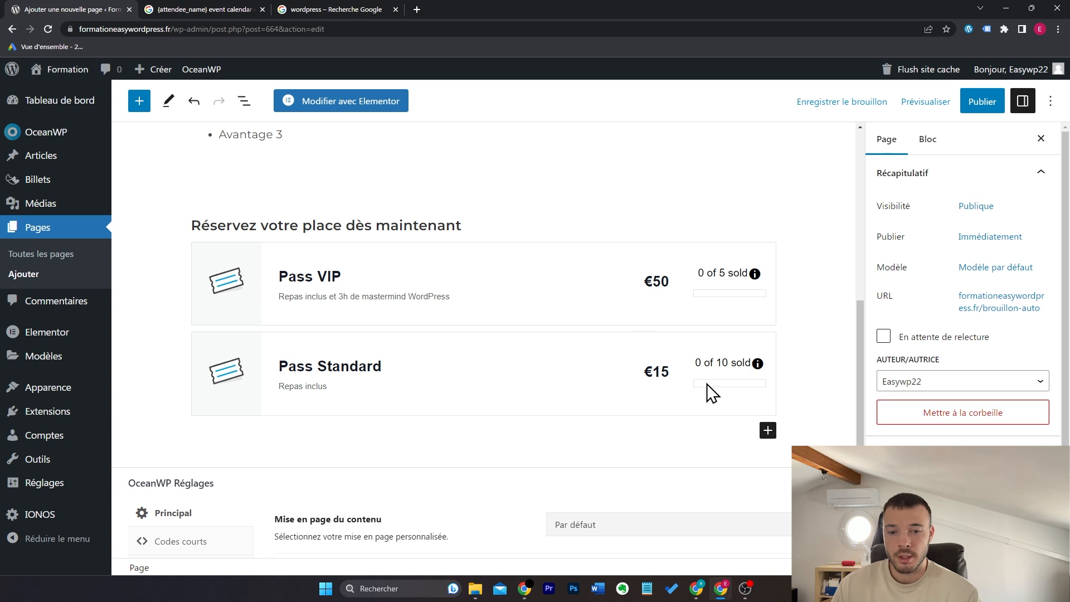
left_click(769, 431)
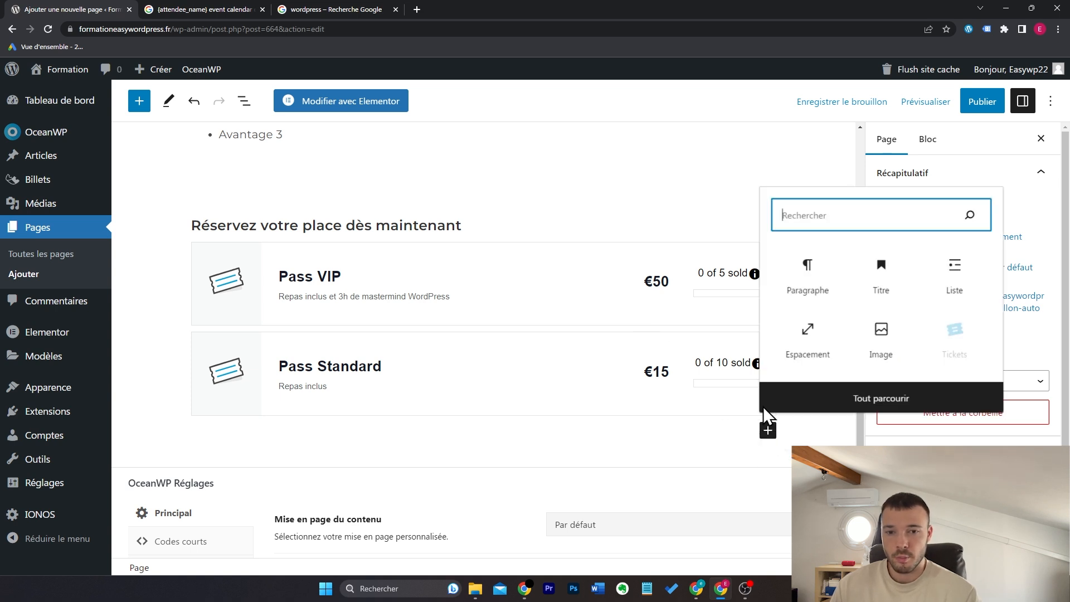
type("rsv")
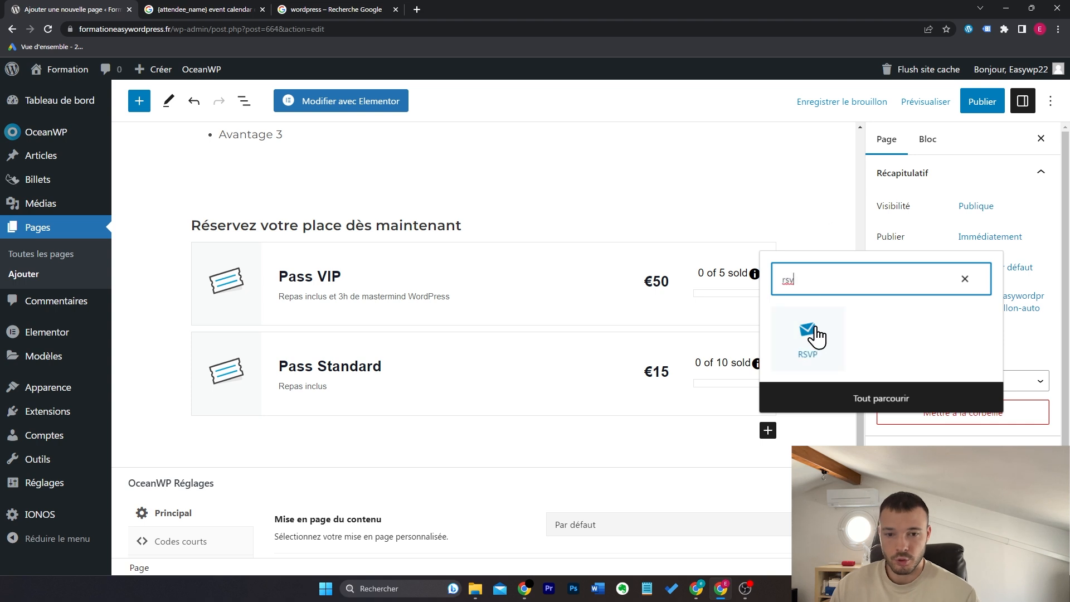
left_click(815, 336)
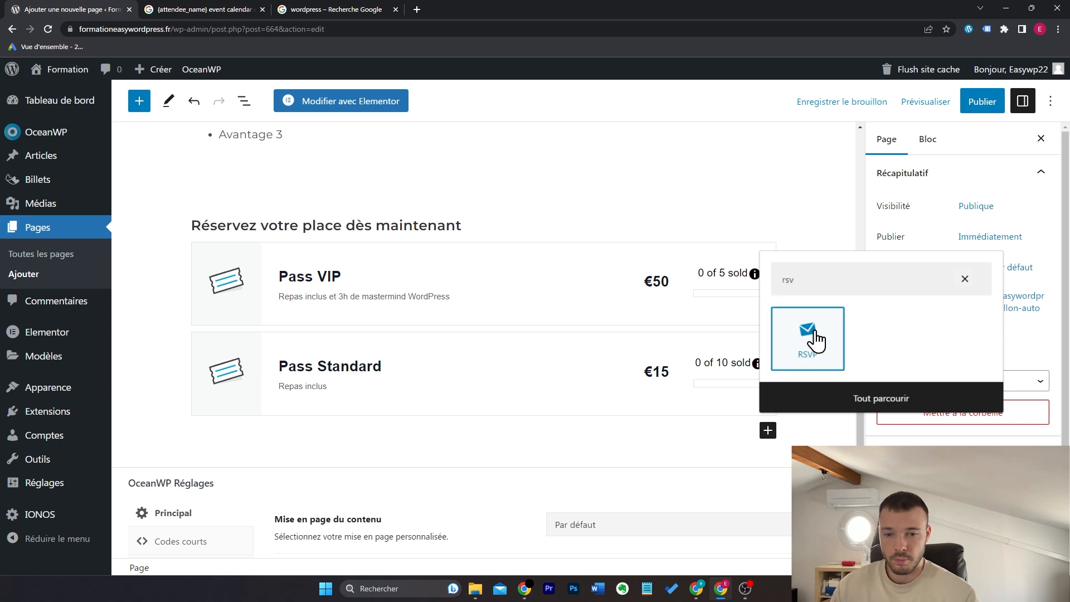
Step: Create the RSVP as "Pass Gratuit" with the description "Vous pourrez assister à la conférence mais sans le repas" and a capacity of 20
type("Pass")
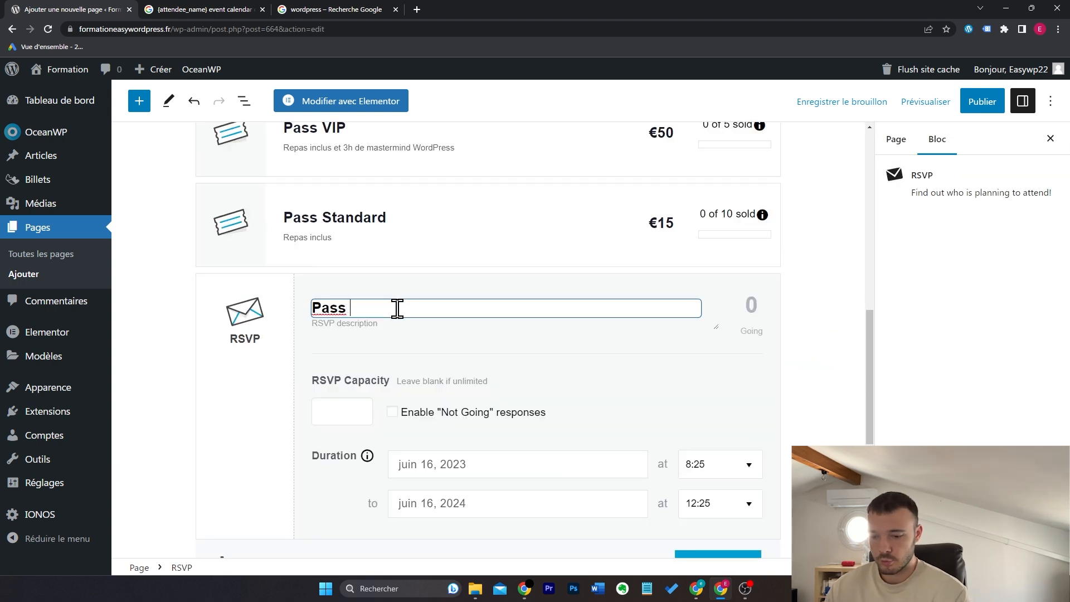
type(" Gratuit")
left_click(401, 325)
type("Vous pourrez assister")
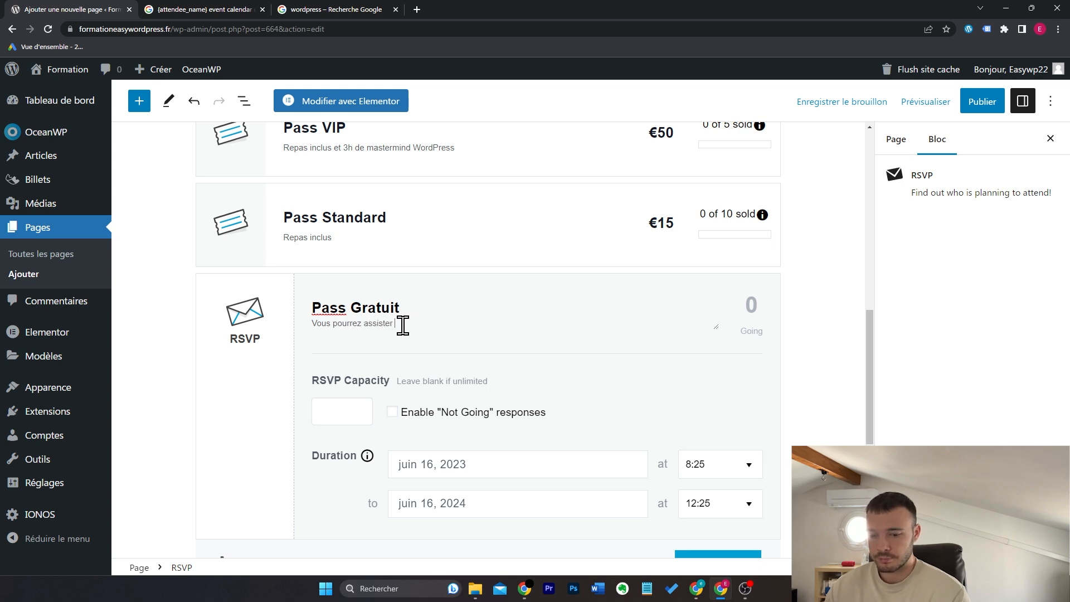
type("ence mais sans le repas")
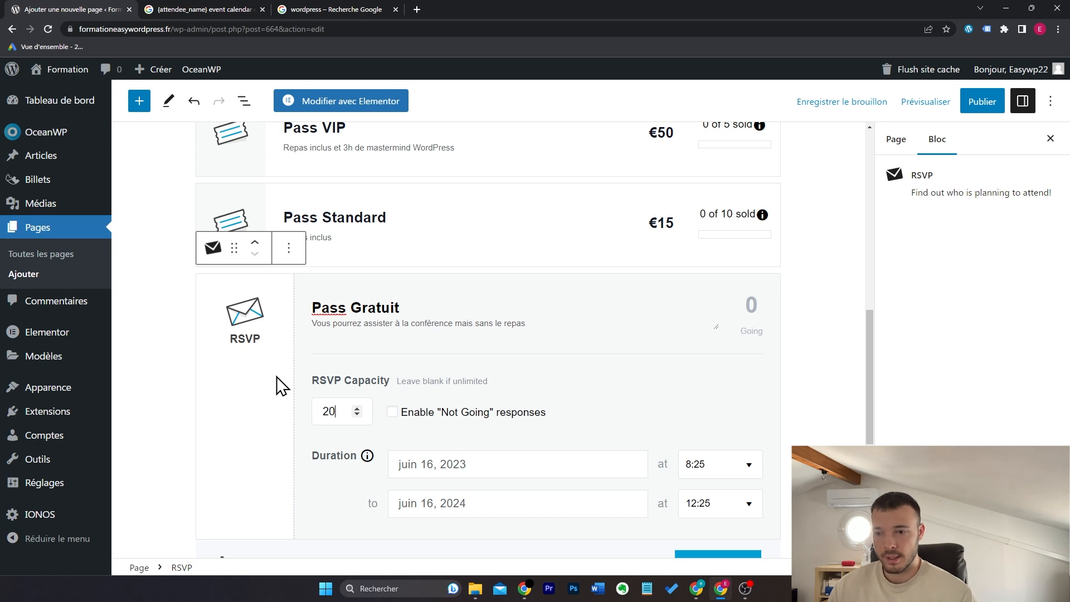
scroll(397, 353, "down", 1)
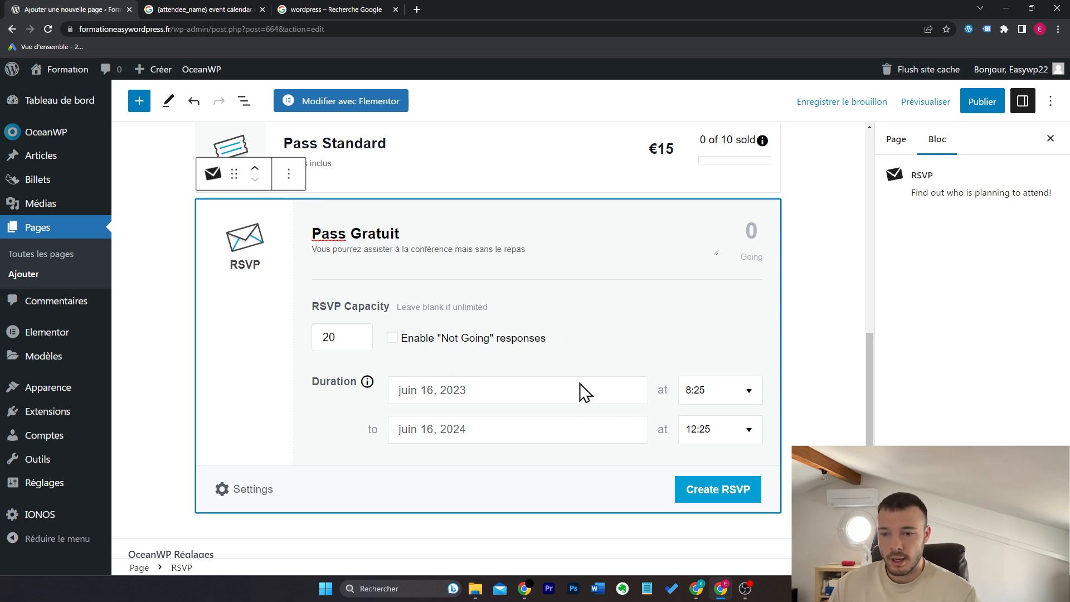
left_click(720, 489)
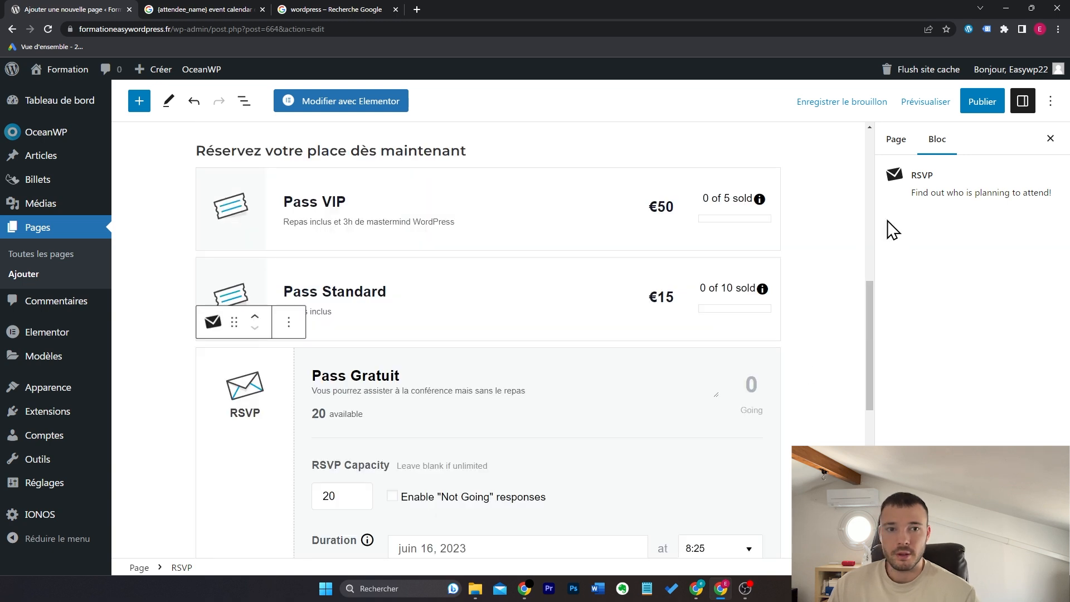
Step: Publish the "Conférence WordPress" page and open its live version
left_click(970, 104)
left_click(931, 103)
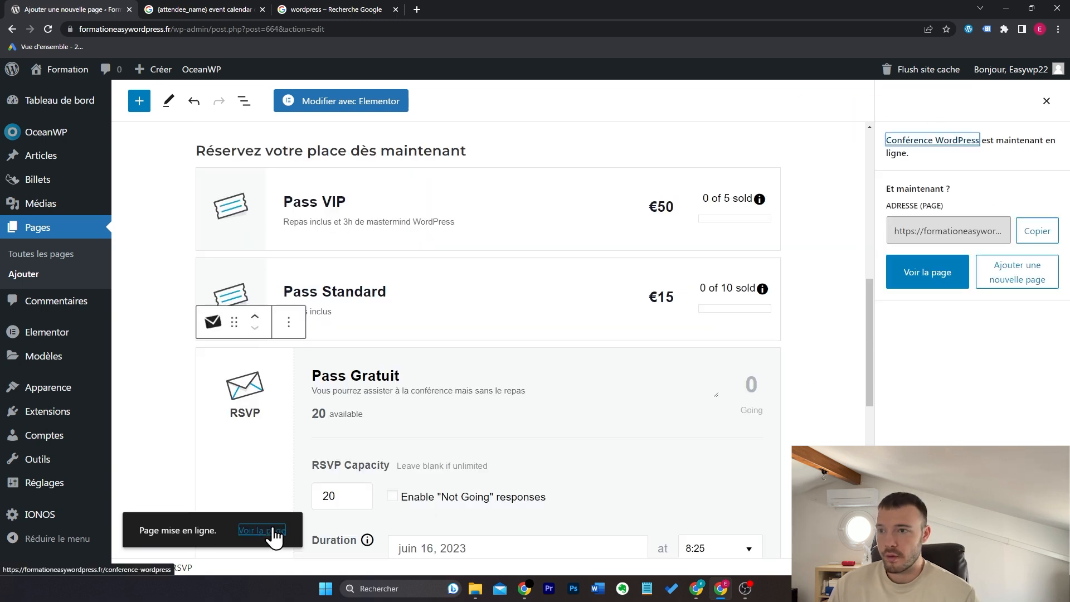
left_click(267, 537)
Step: Examine the published page's ticket prices, remaining places and the Pass Gratuit RSVP section
scroll(560, 304, "down", 5)
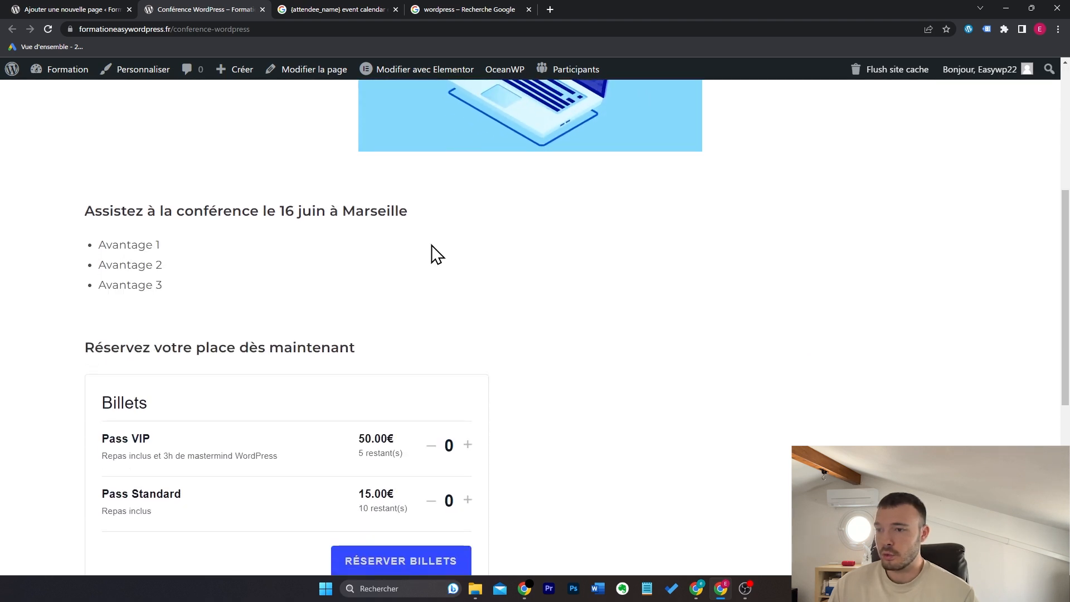
scroll(436, 252, "down", 3)
scroll(267, 276, "down", 2)
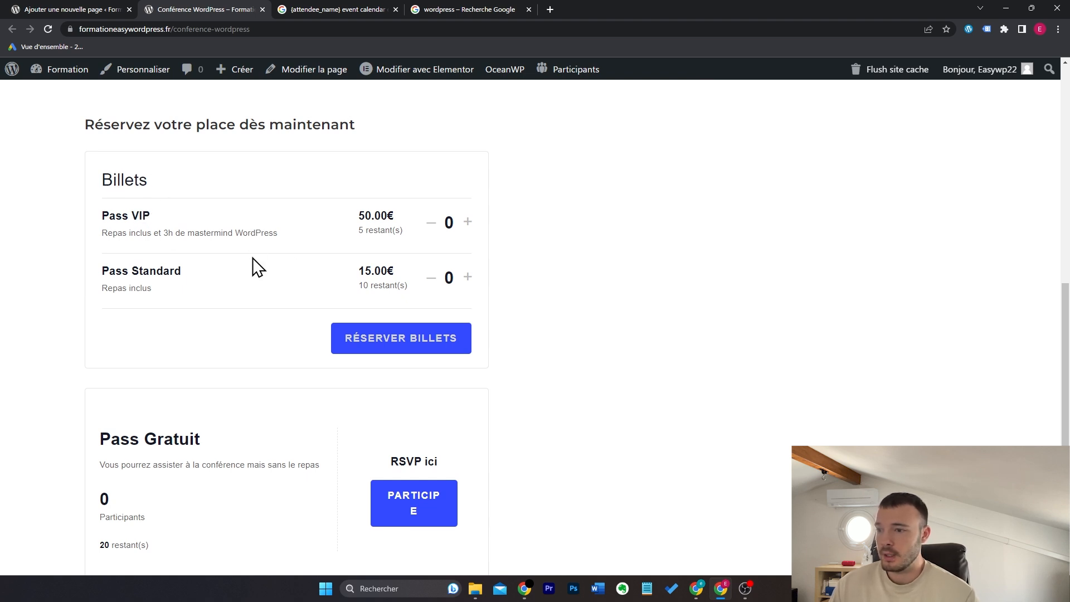
left_click_drag(358, 230, 396, 231)
left_click_drag(357, 287, 407, 287)
scroll(304, 269, "down", 3)
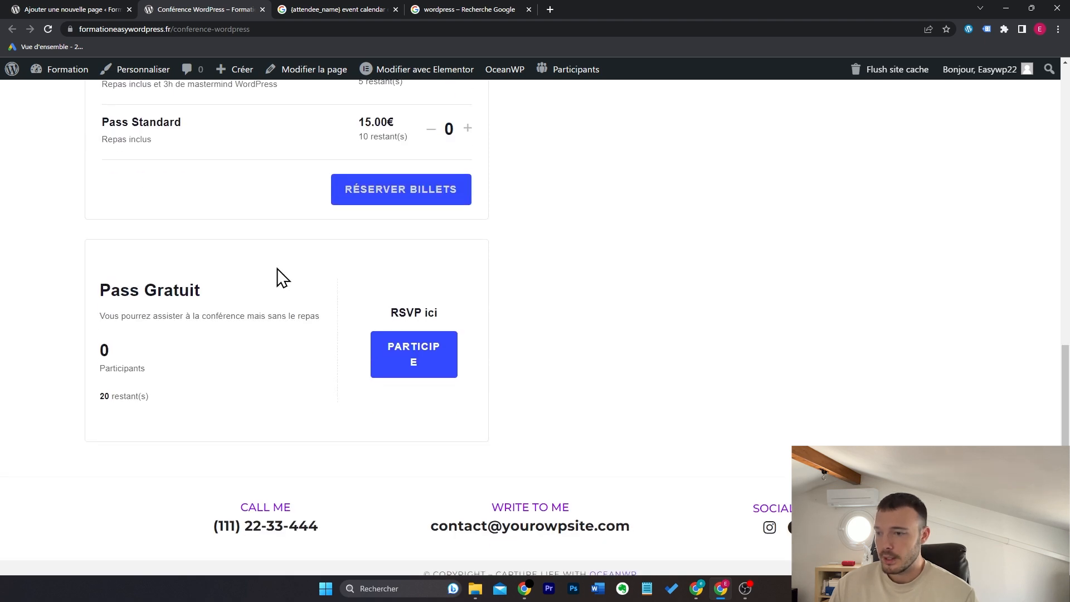
scroll(209, 384, "up", 3)
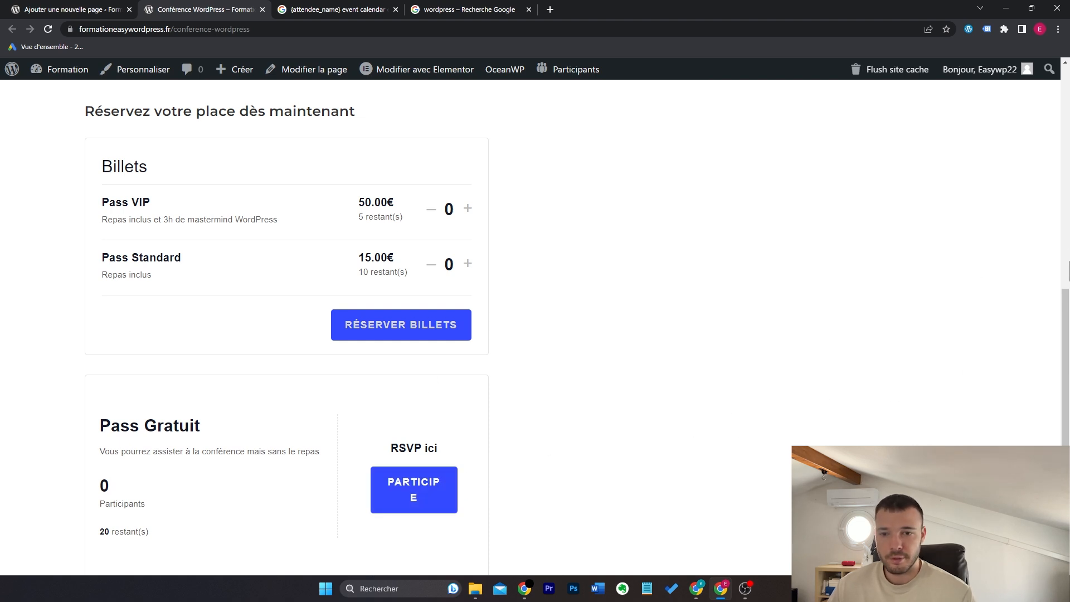
left_click_drag(390, 447, 438, 452)
scroll(636, 366, "down", 1)
left_click(639, 368)
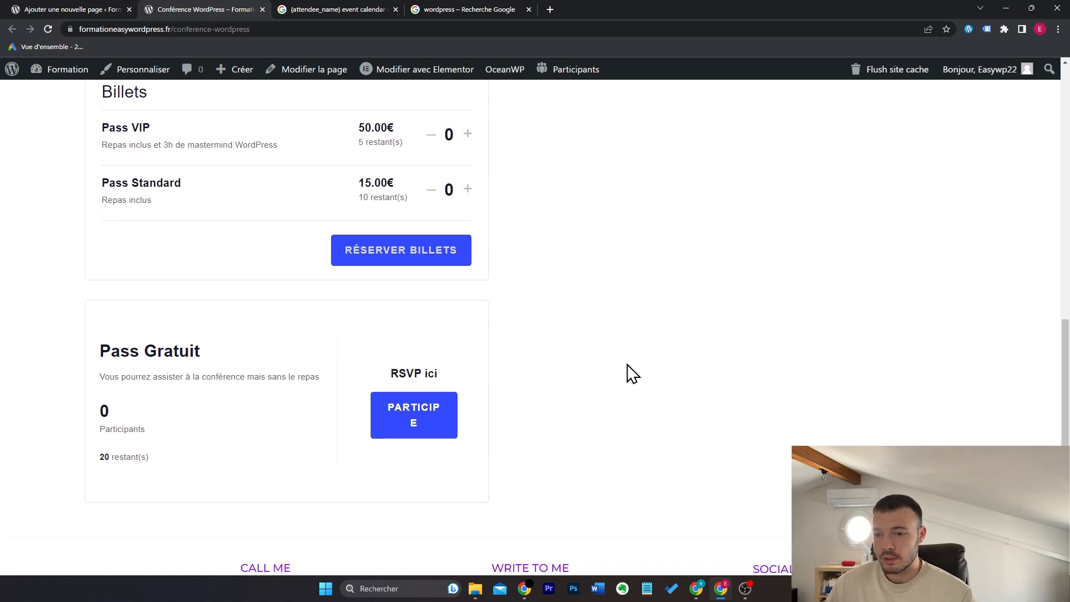
left_click_drag(445, 376, 389, 375)
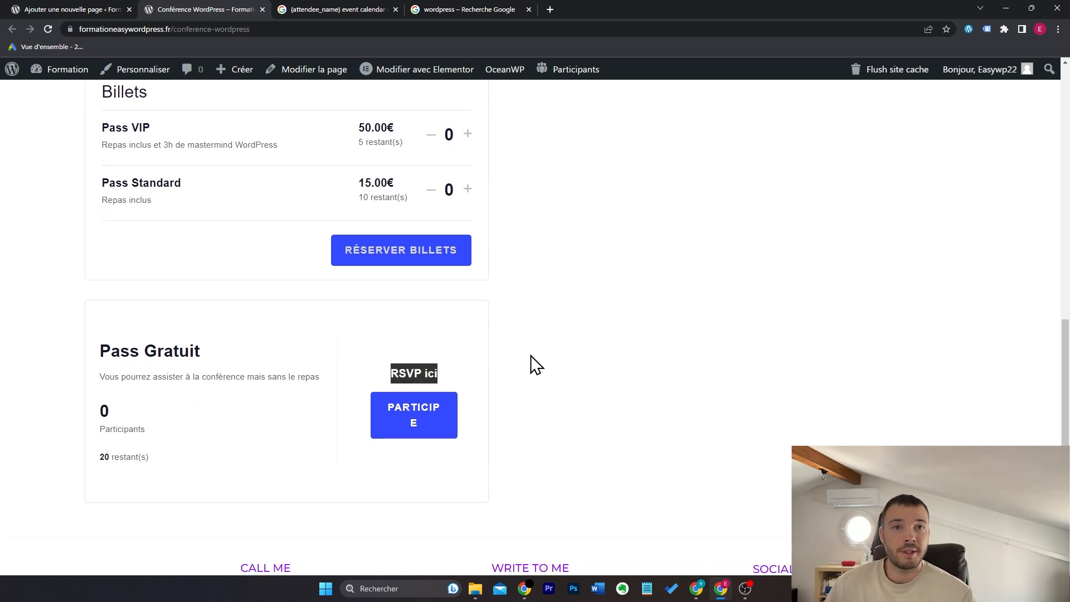
left_click(407, 370)
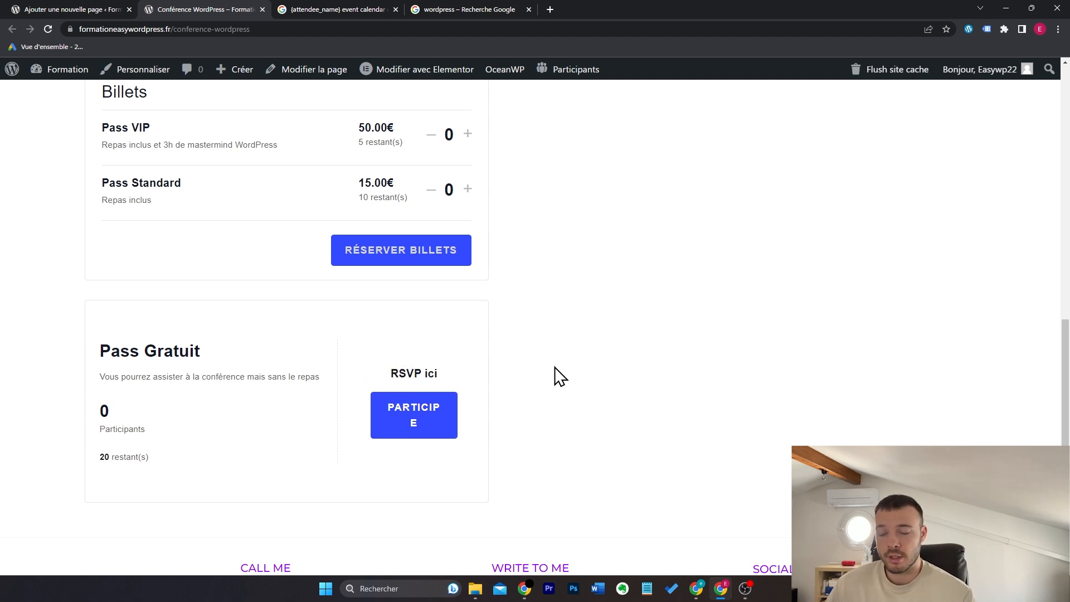
scroll(641, 330, "up", 1)
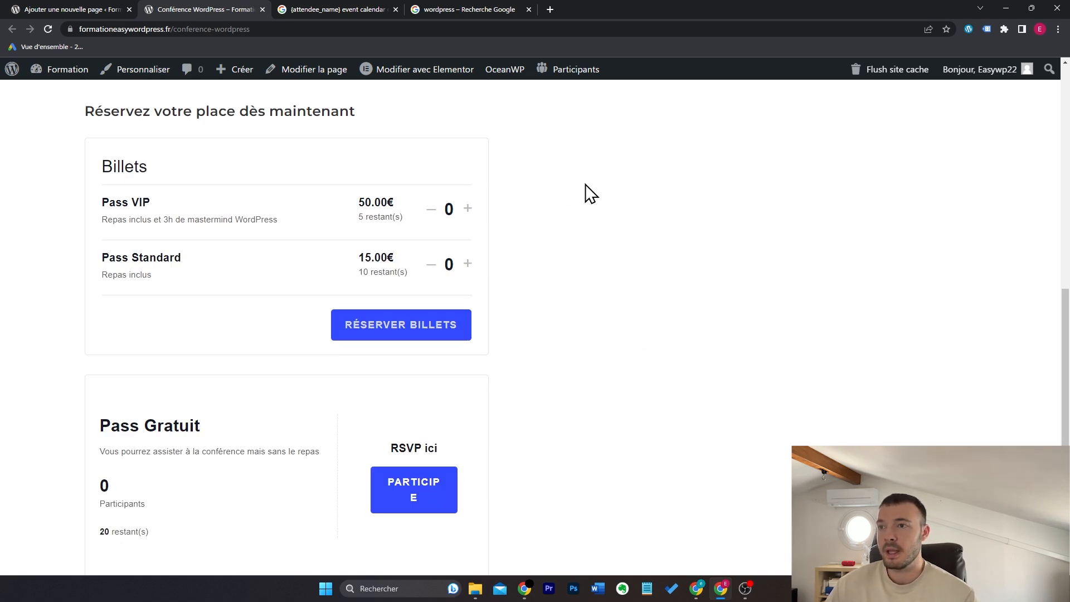
Step: Return to the WordPress admin, enable test mode in the Billets payment settings and save the changes
left_click(109, 10)
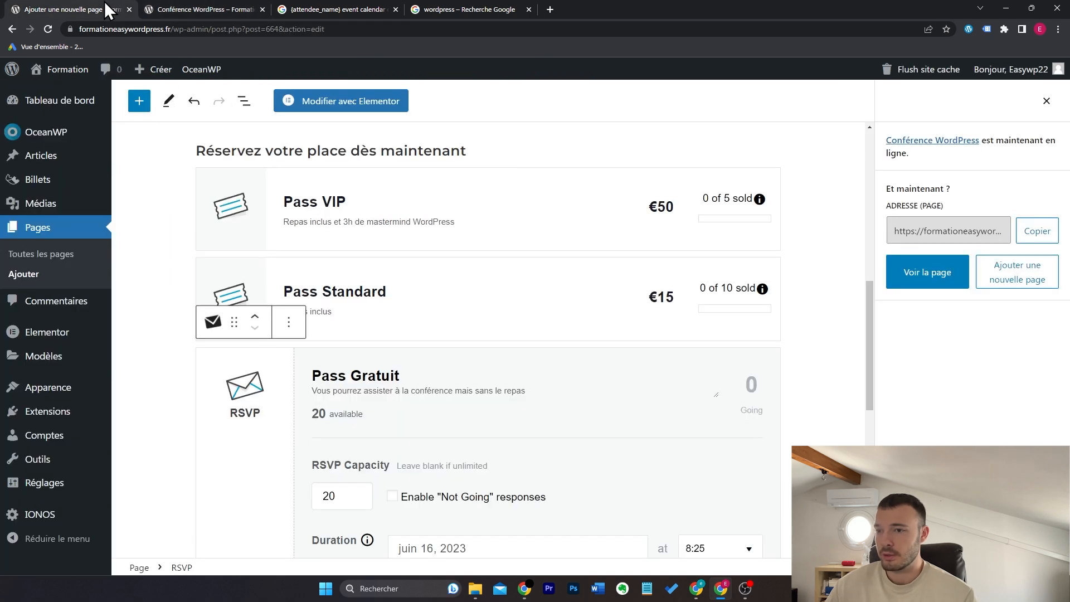
mouse_move(106, 183)
left_click(142, 199)
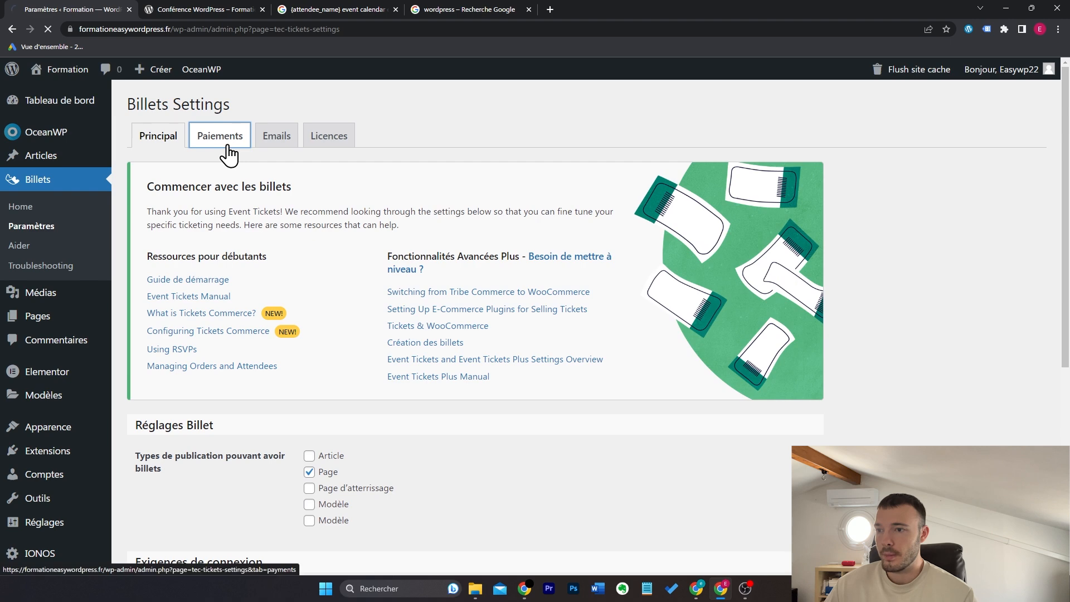
left_click(224, 143)
scroll(495, 288, "down", 5)
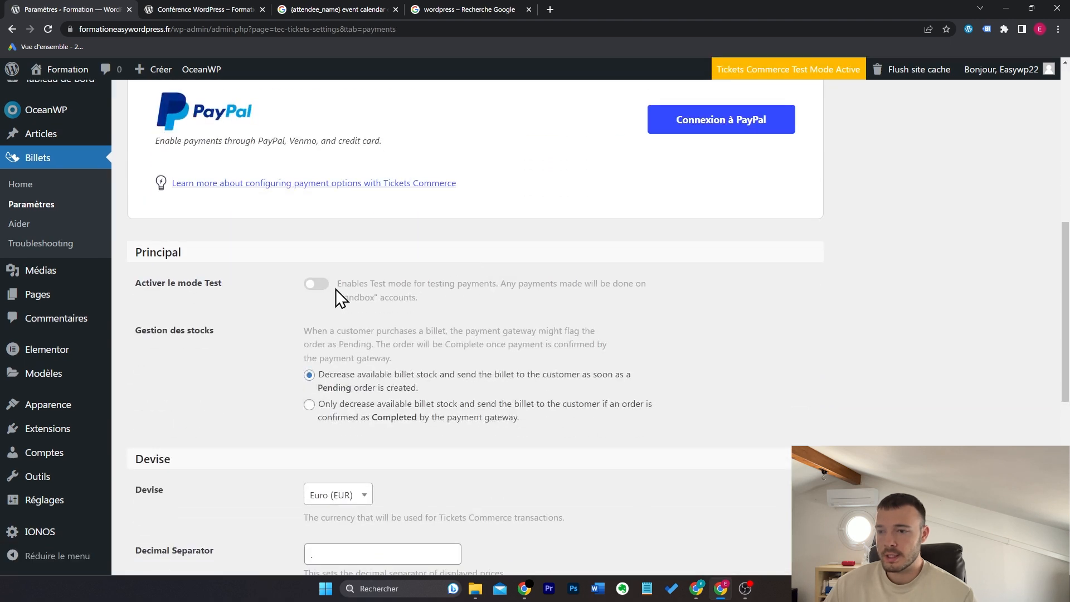
left_click(326, 288)
scroll(286, 327, "down", 6)
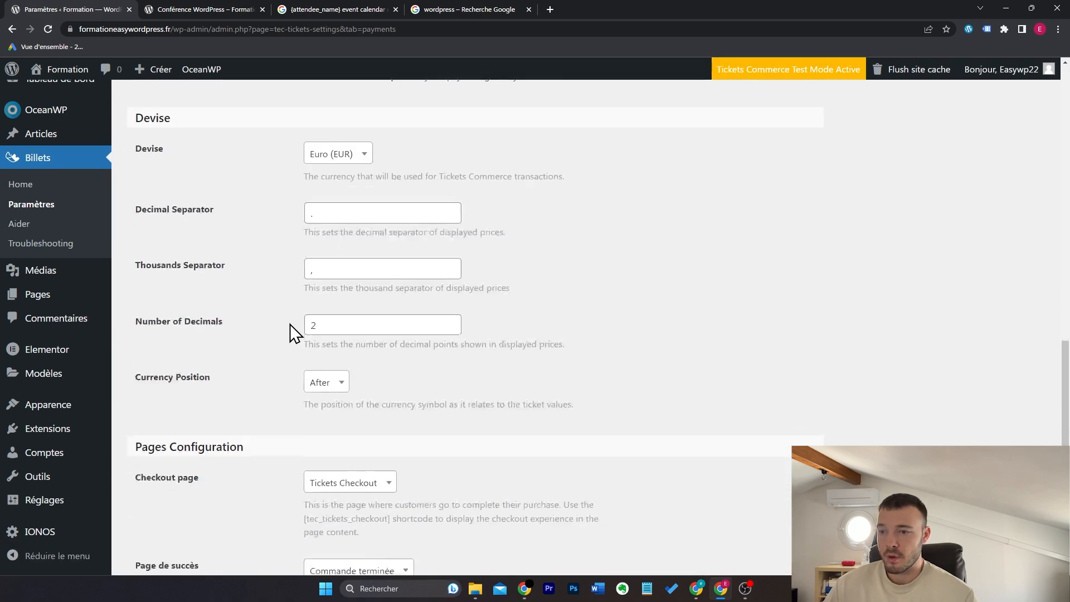
left_click(228, 523)
Step: Select one Pass Standard ticket on the public conference page and proceed to the ticket checkout
key("ctrl+Tab")
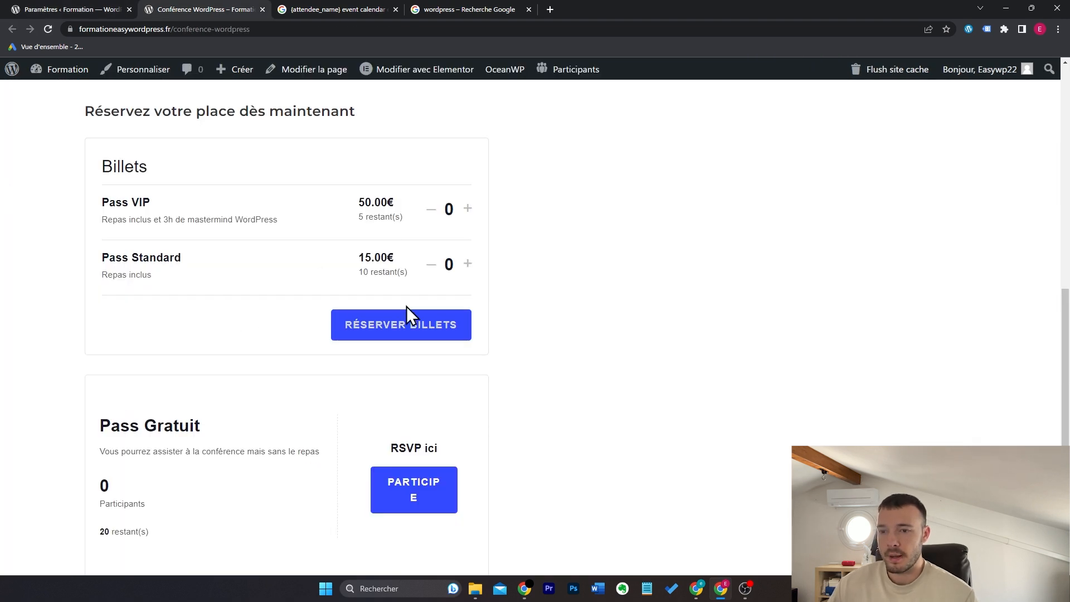
left_click(468, 265)
left_click(442, 338)
scroll(689, 282, "down", 1)
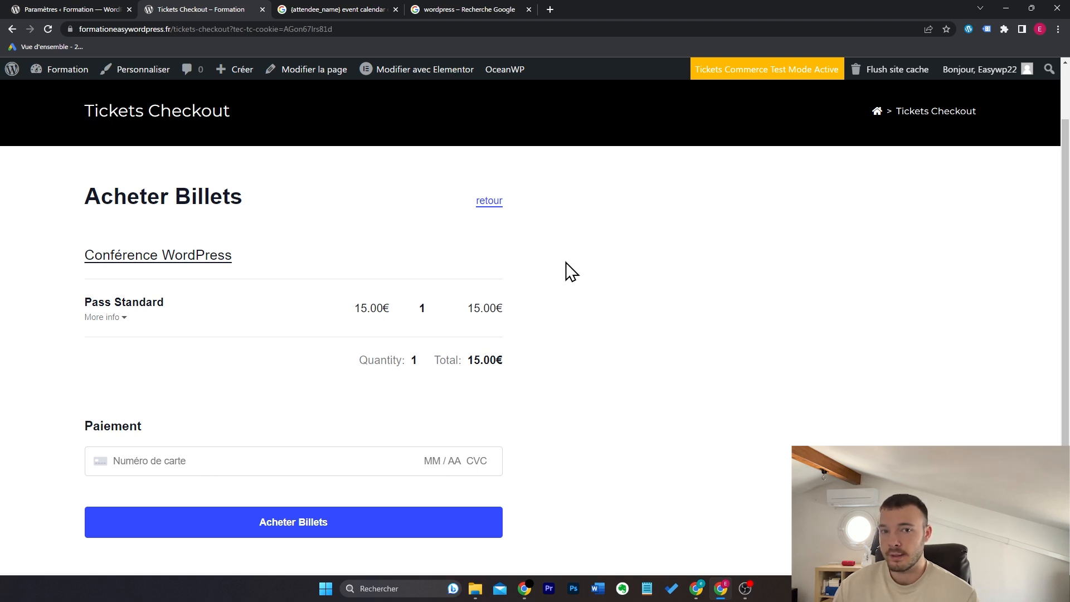
Step: Enter the test card number, expiry date, security code and postal code, and purchase the Pass Standard ticket
scroll(566, 270, "down", 1)
type("4242 4242 4242 4242")
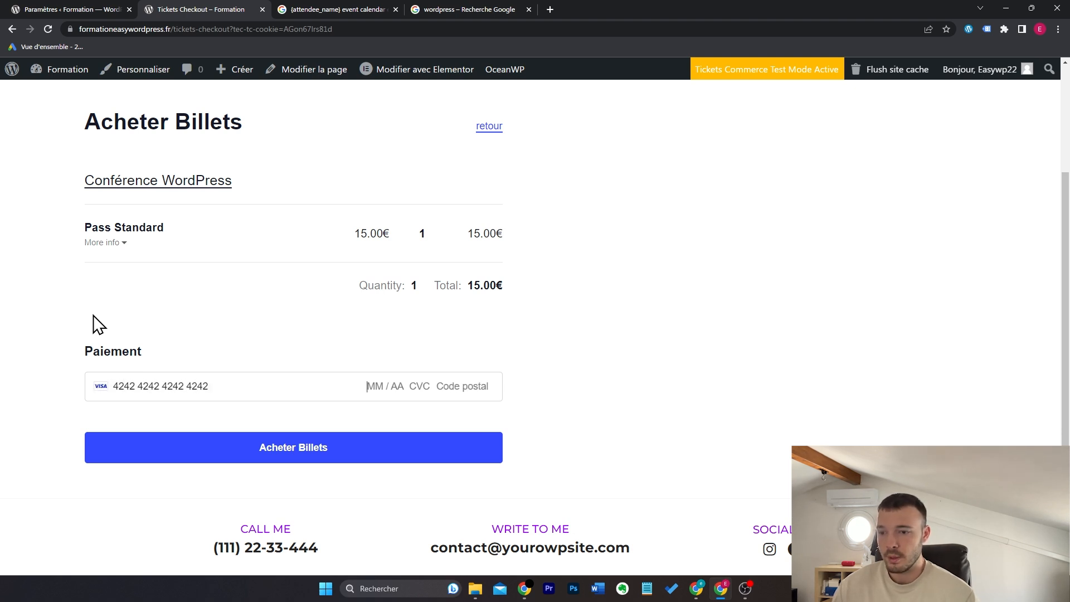
type("06 / 26 555 13000")
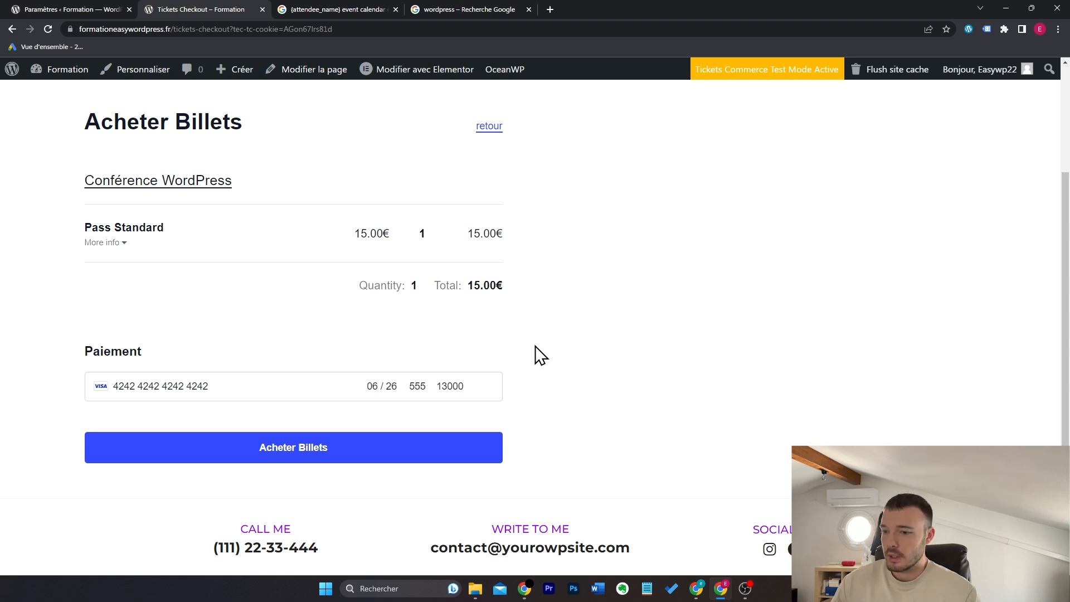
left_click(293, 449)
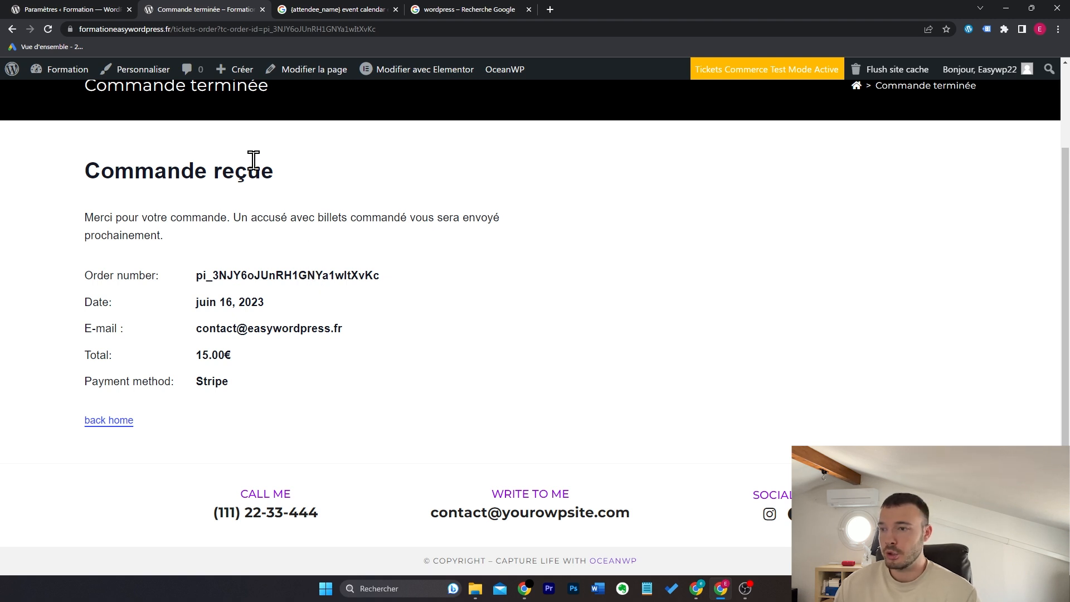
Step: Examine the order details and payment method on the order confirmation page
left_click_drag(86, 172, 277, 423)
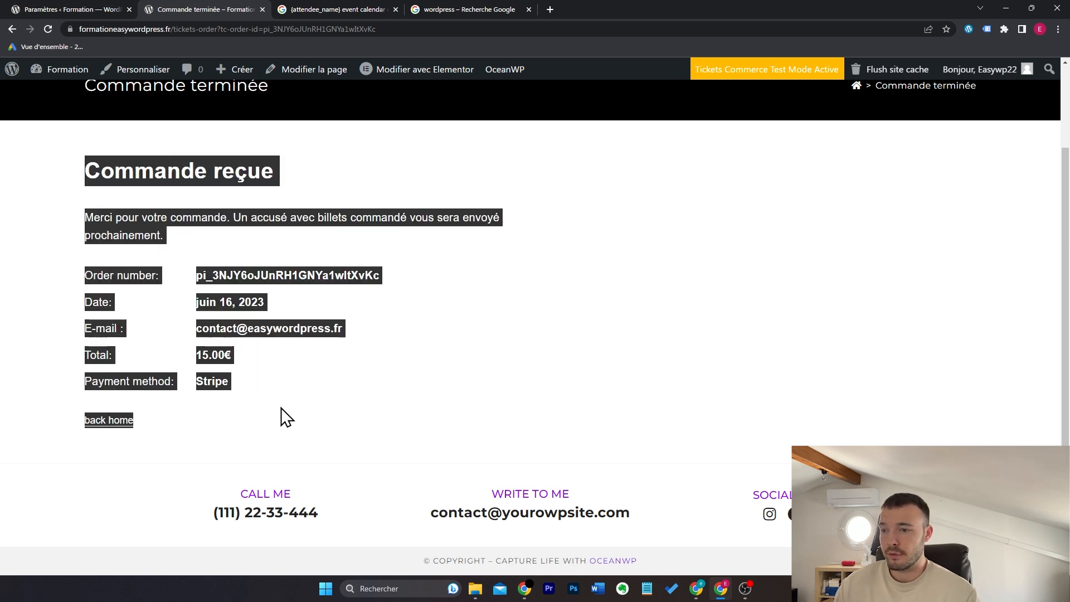
left_click(282, 416)
scroll(394, 346, "up", 2)
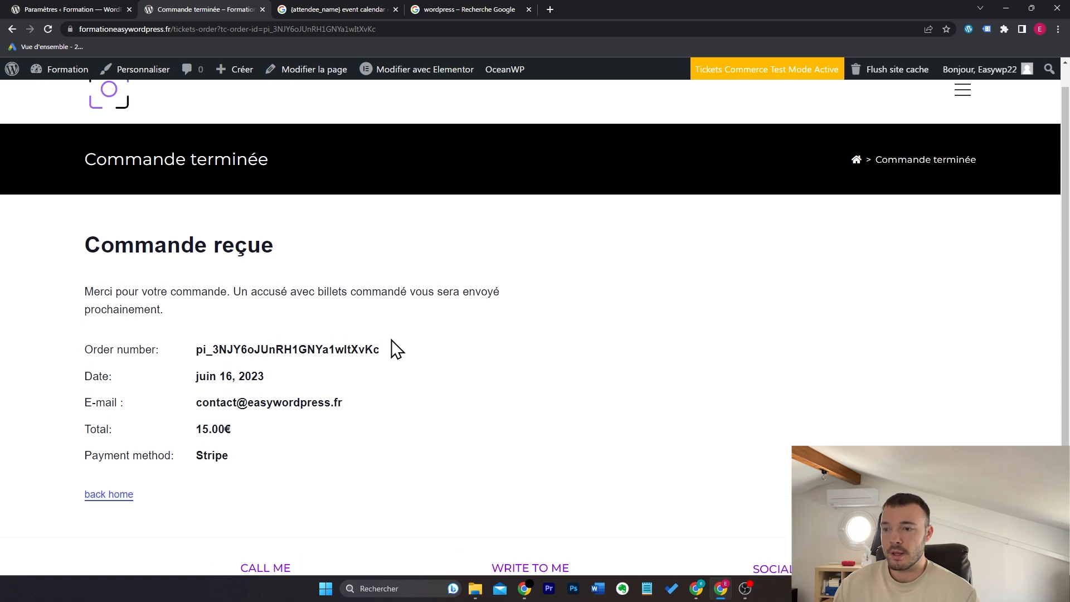
scroll(394, 350, "down", 2)
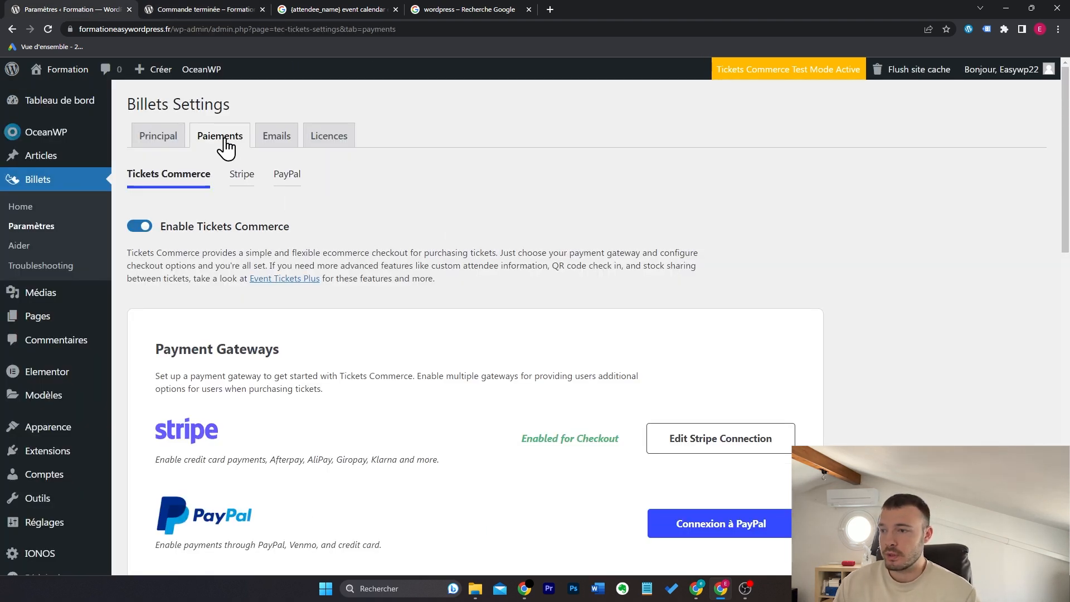
Step: Review the checkout page and success page assignments in the Billets payment settings, including the available checkout pages
scroll(453, 267, "down", 1)
scroll(453, 267, "down", 15)
left_click(383, 355)
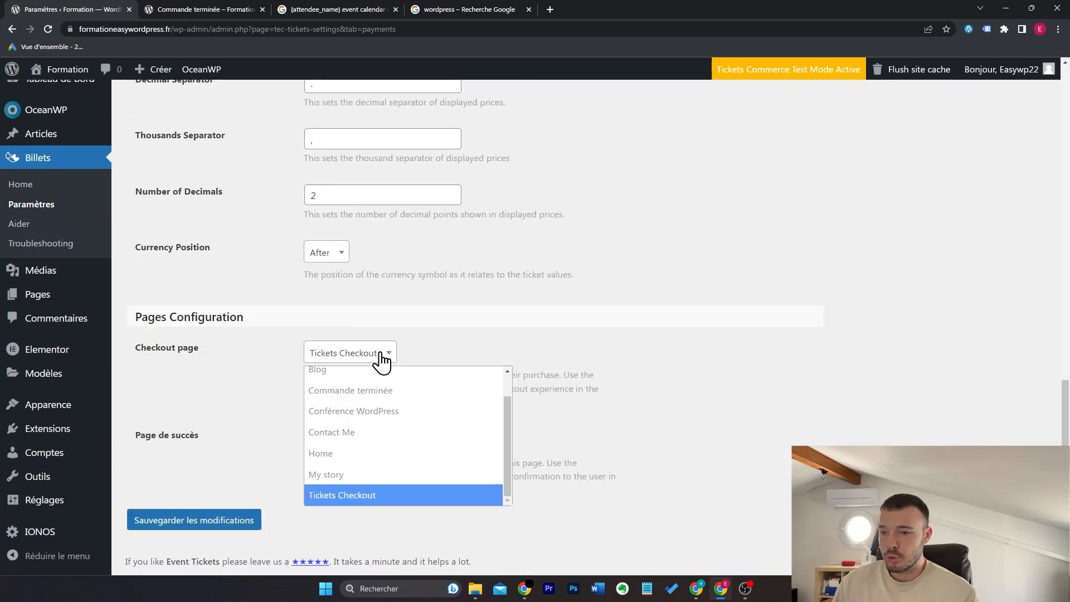
scroll(476, 424, "up", 1)
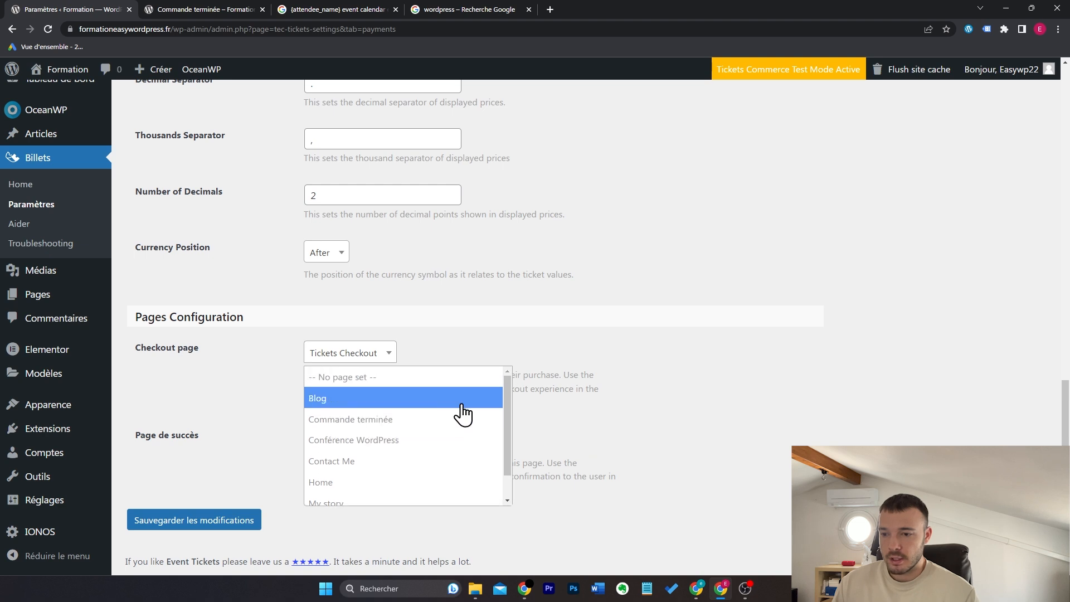
scroll(451, 418, "down", 1)
left_click(503, 346)
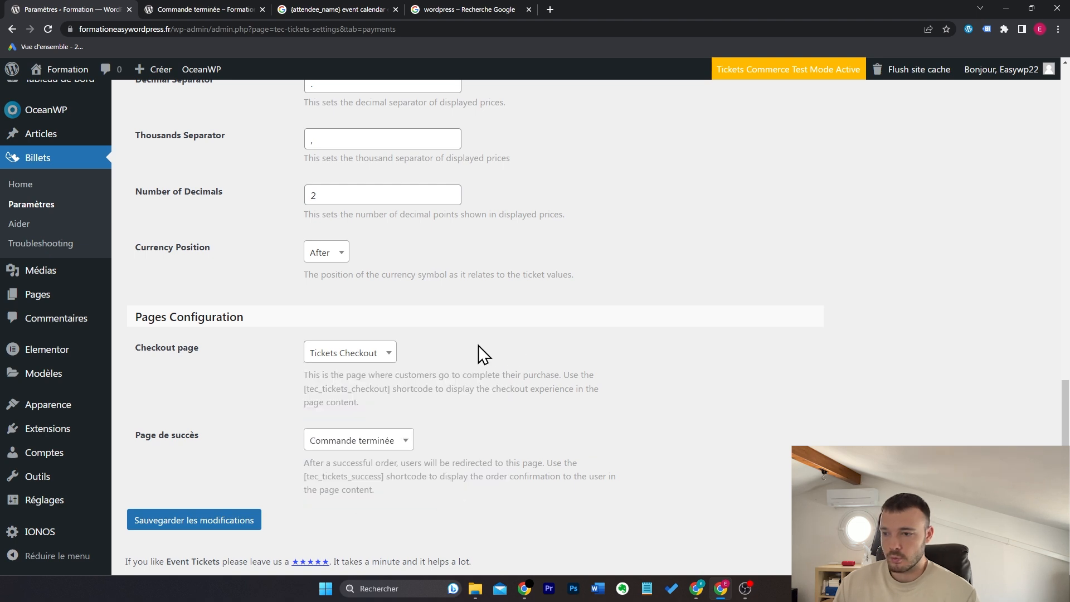
left_click_drag(202, 351, 134, 348)
left_click_drag(202, 437, 136, 437)
left_click(234, 438)
Step: Return to the order confirmation page and check the e-mail field of the order details
left_click(223, 8)
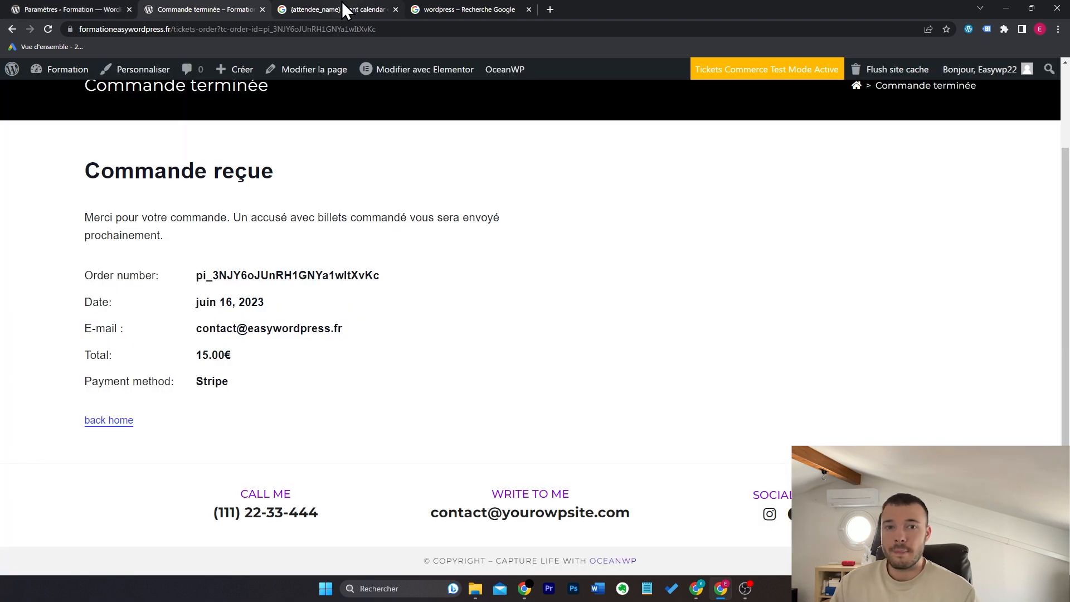
left_click_drag(411, 338, 193, 337)
left_click(405, 345)
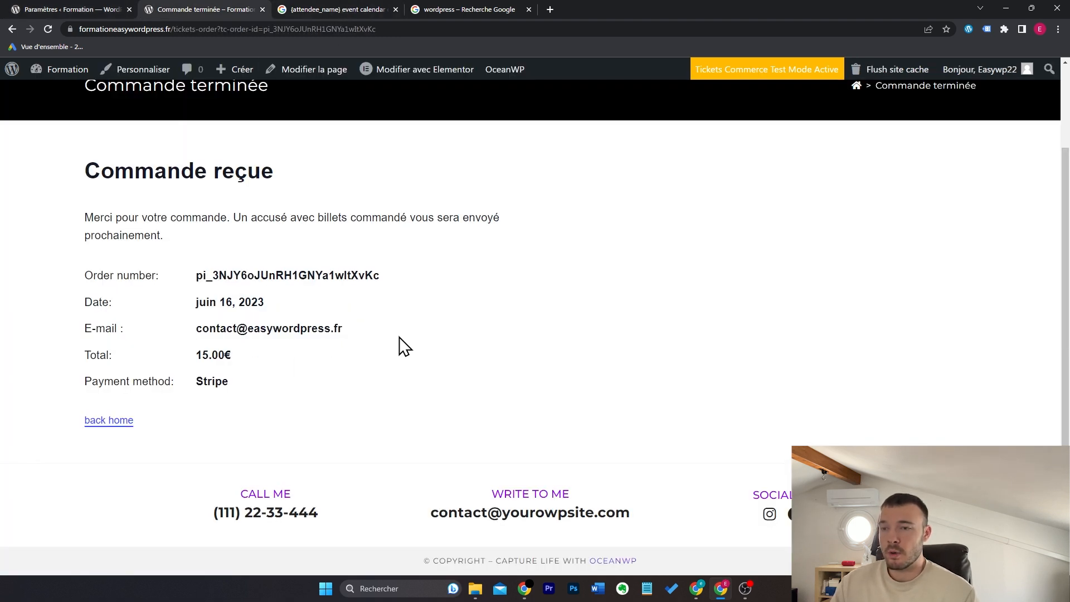
Step: Switch to the IONOS mailbox and examine the pass name and ticket code in the "Obtenez votre billet" email
left_click(339, 8)
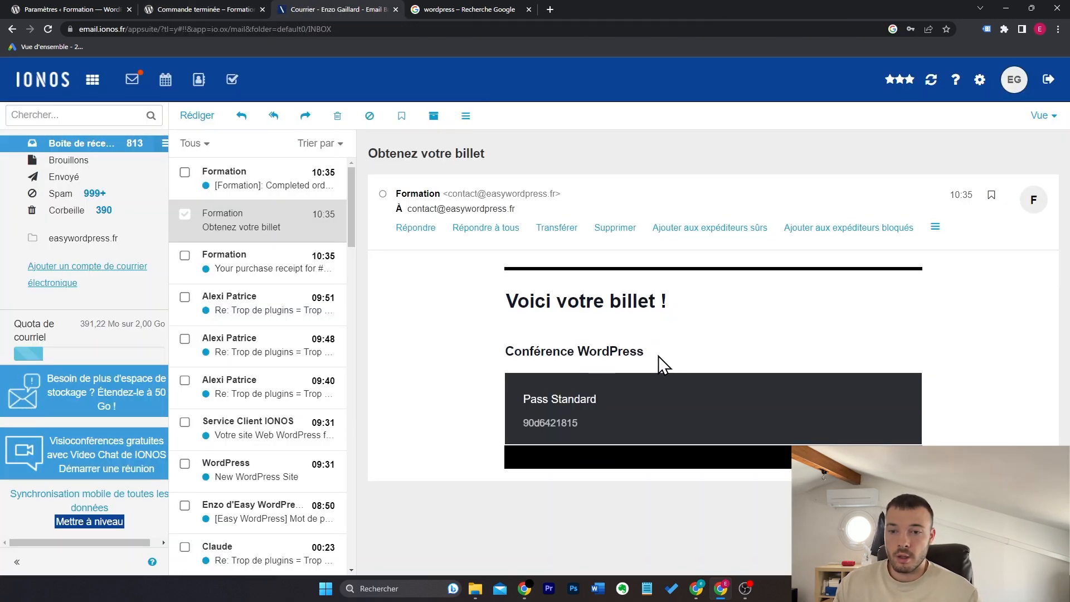
left_click_drag(519, 403, 516, 425)
left_click(631, 399)
left_click(550, 423)
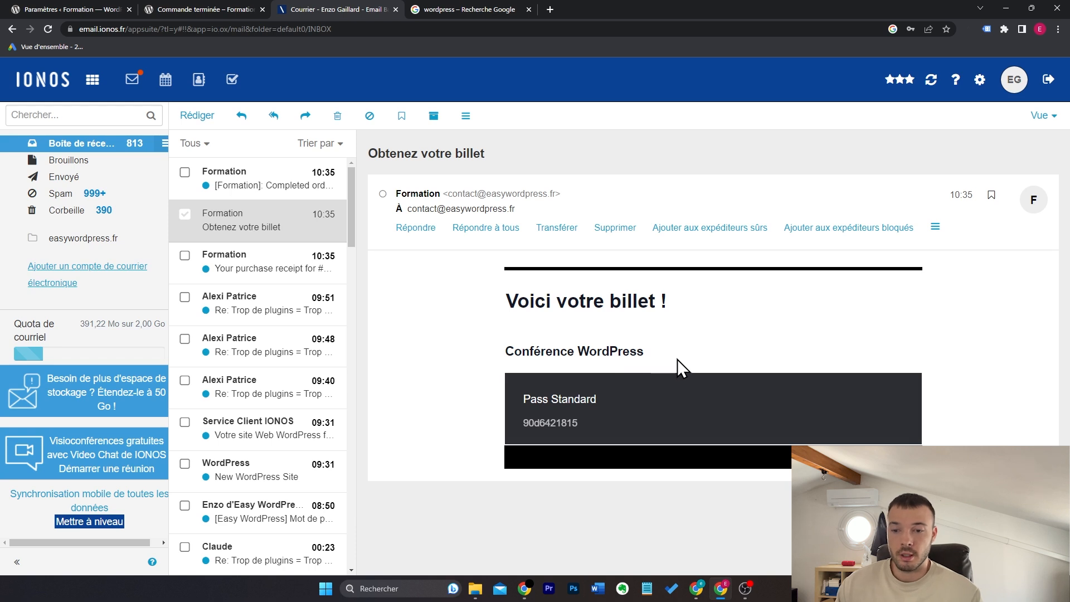
left_click_drag(524, 399, 600, 420)
left_click(606, 419)
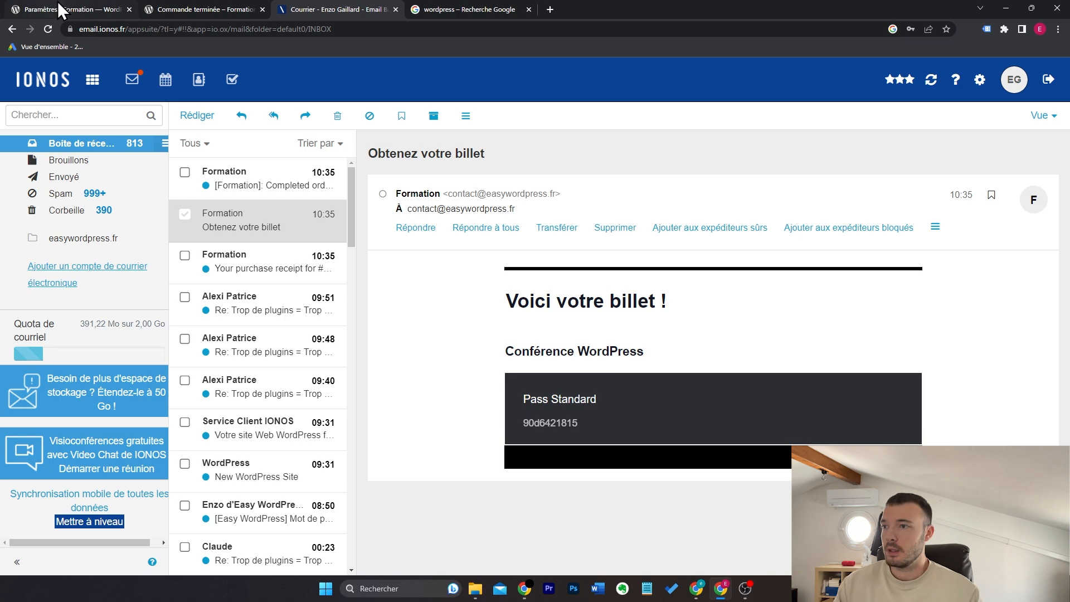
Step: Open the participants list of the Conférence WordPress page in WordPress and check the Pass Standard attendee's security code and e-mail
left_click(69, 9)
scroll(235, 216, "up", 5)
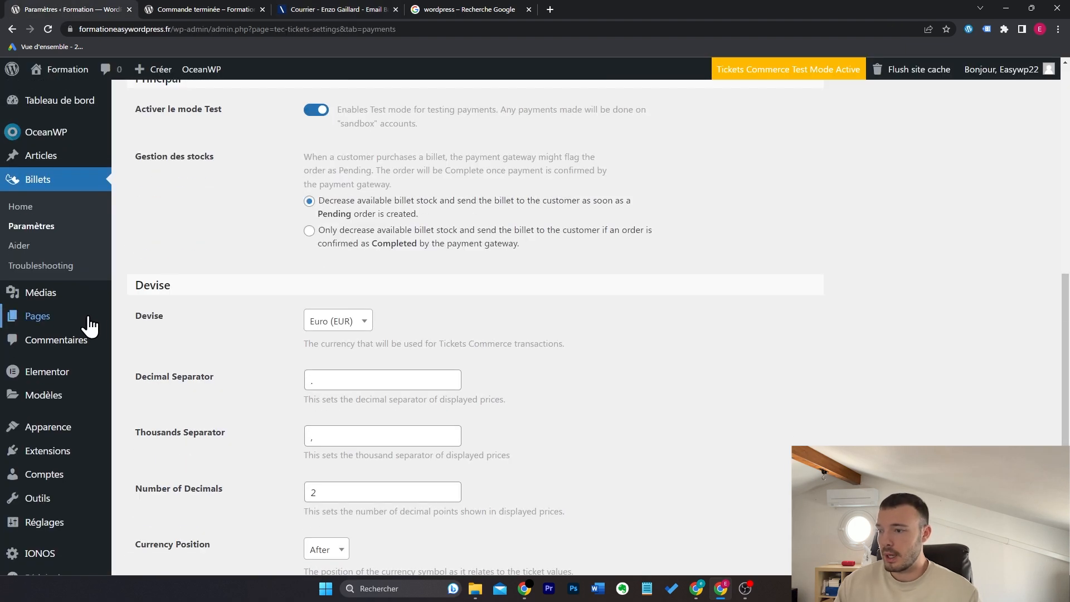
left_click(158, 322)
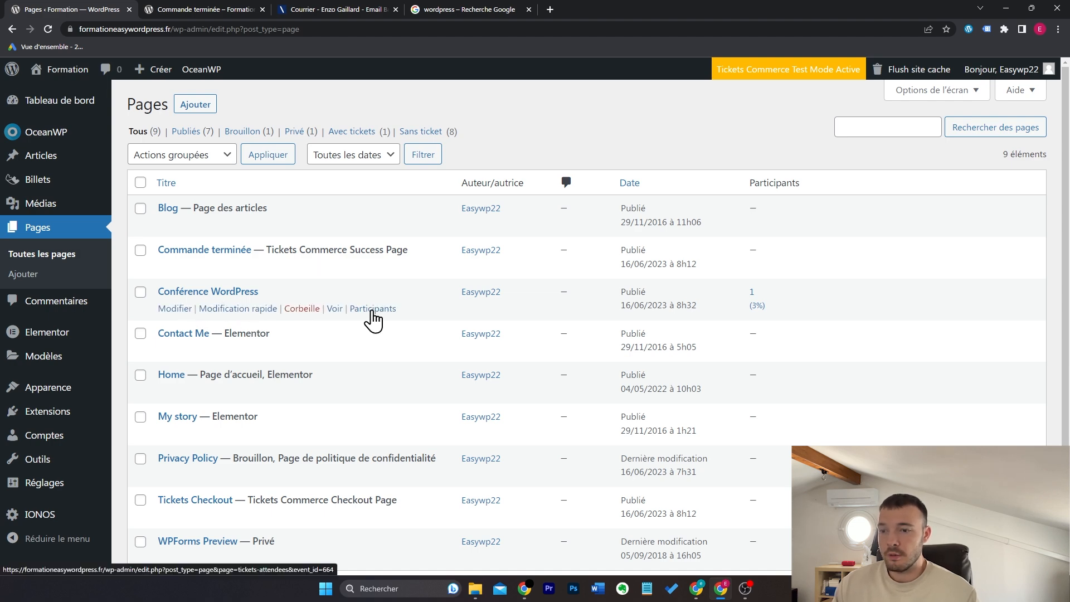
left_click(385, 311)
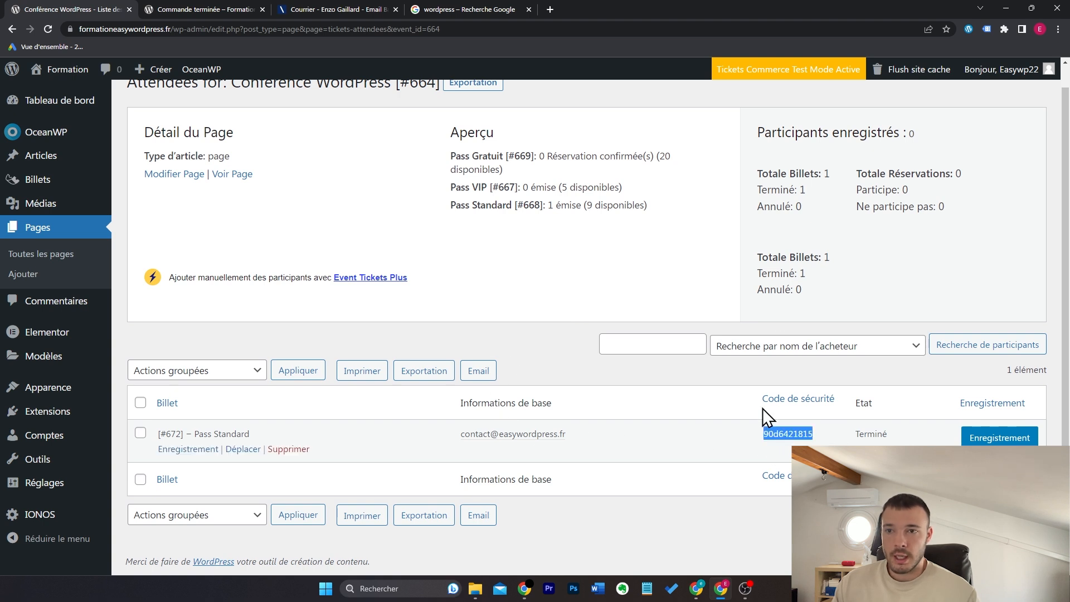
left_click(697, 436)
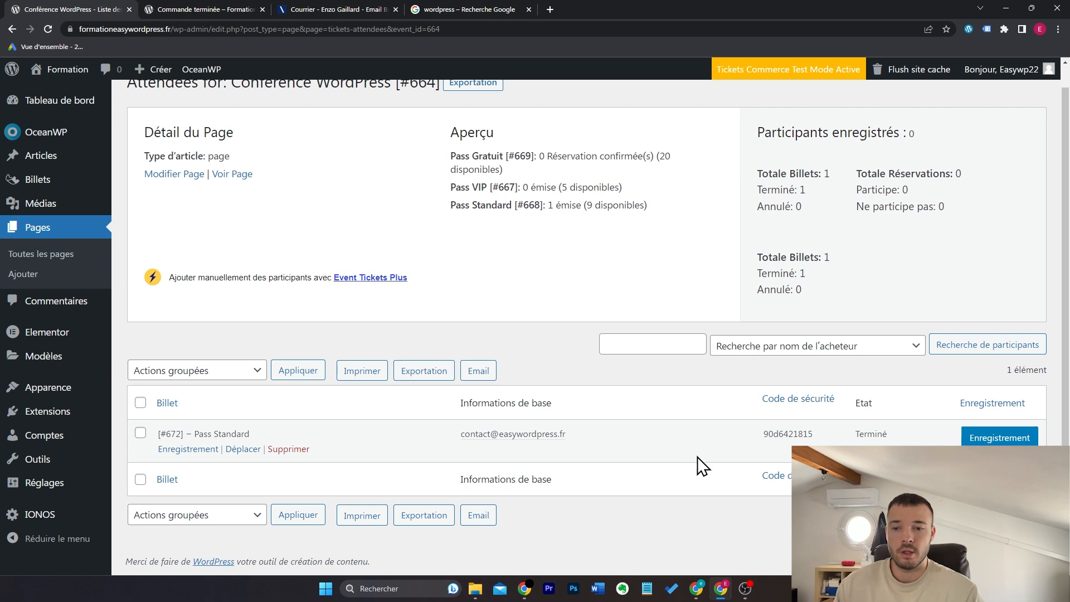
left_click_drag(571, 434, 443, 433)
left_click(615, 449)
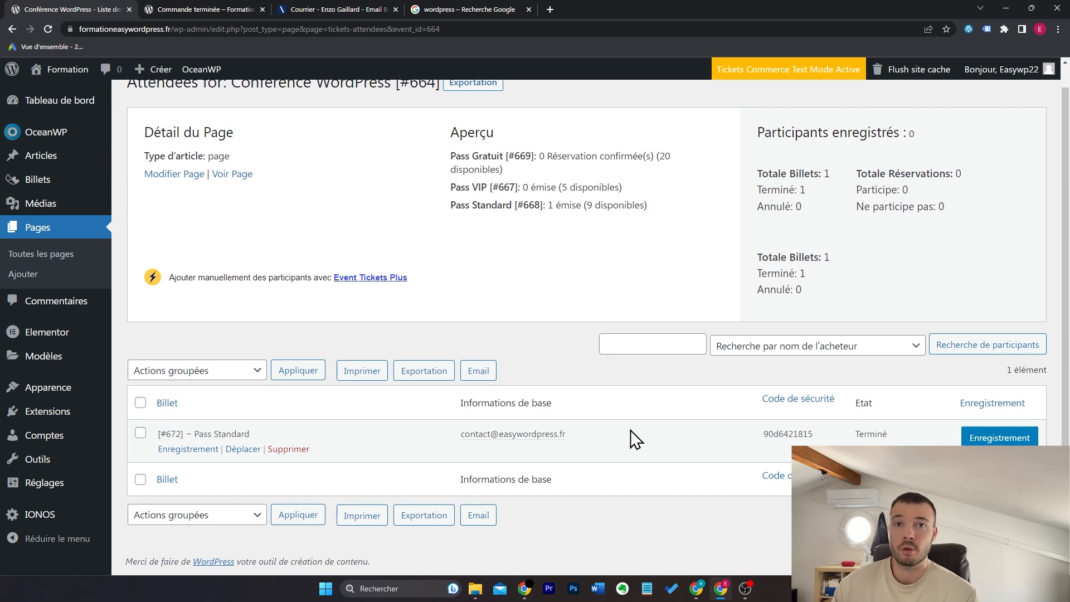
Step: Return to the IONOS mailbox and review the order total and payment details in the purchase receipt email
key("ctrl+3")
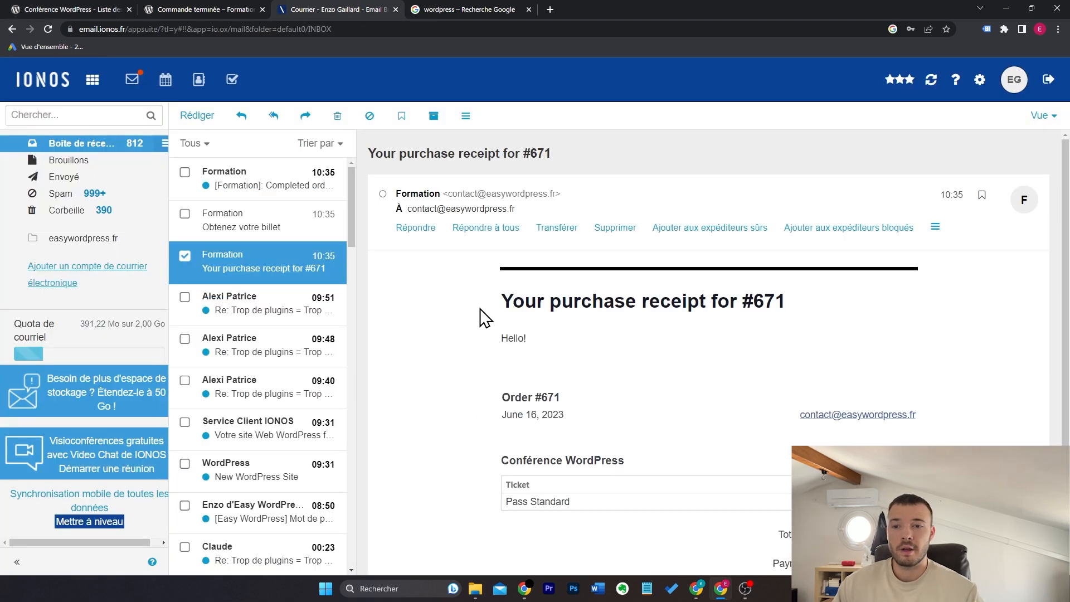
scroll(519, 368, "down", 3)
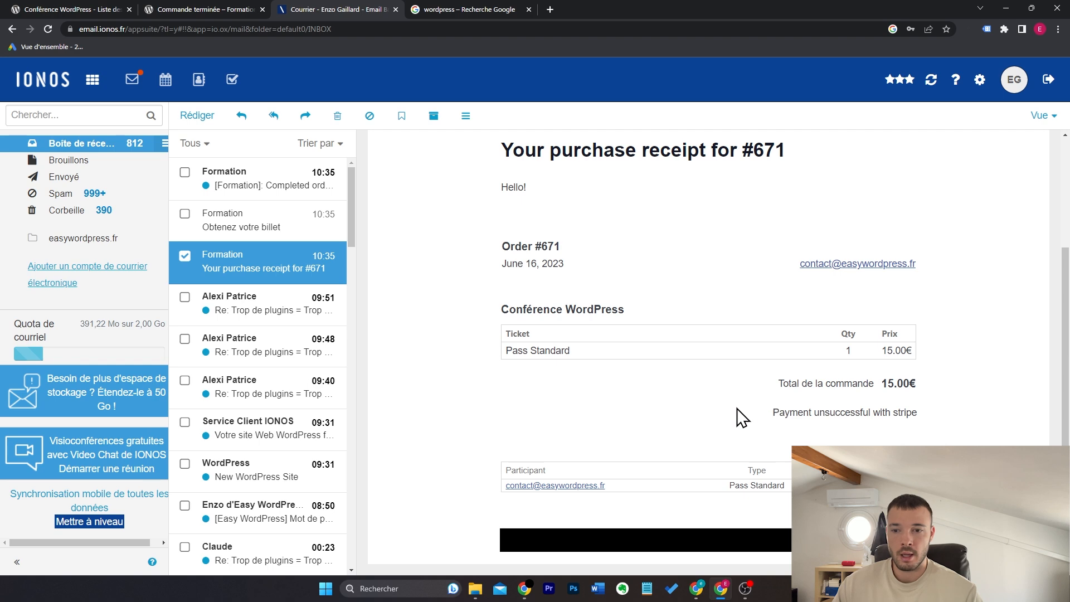
left_click_drag(885, 387, 960, 385)
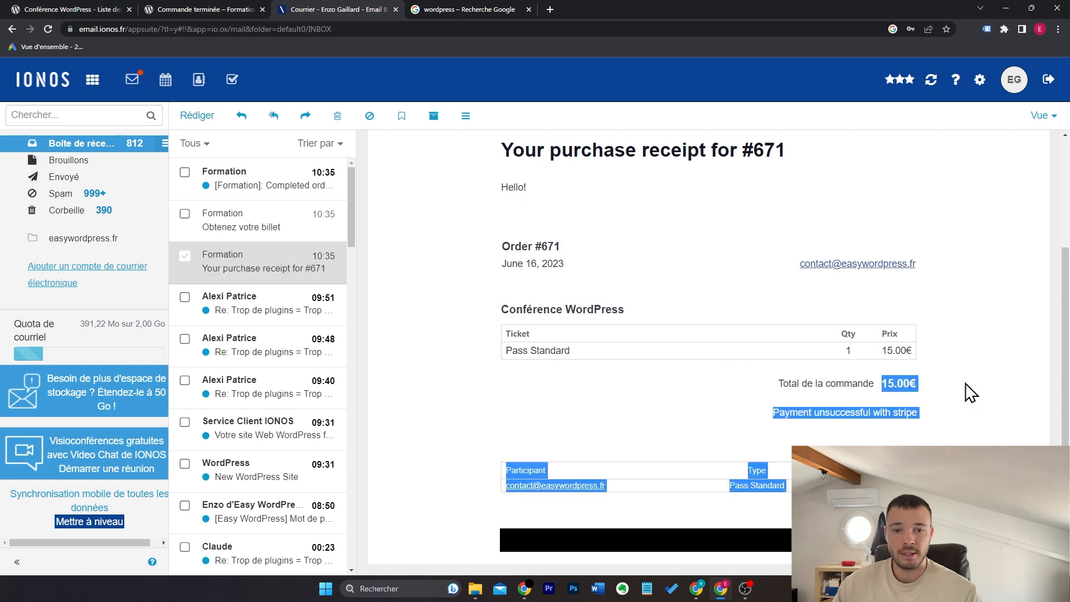
Step: On the published Conférence WordPress page, submit an RSVP for the Pass Gratuit with the prefilled contact details and 1 participant
left_click(89, 9)
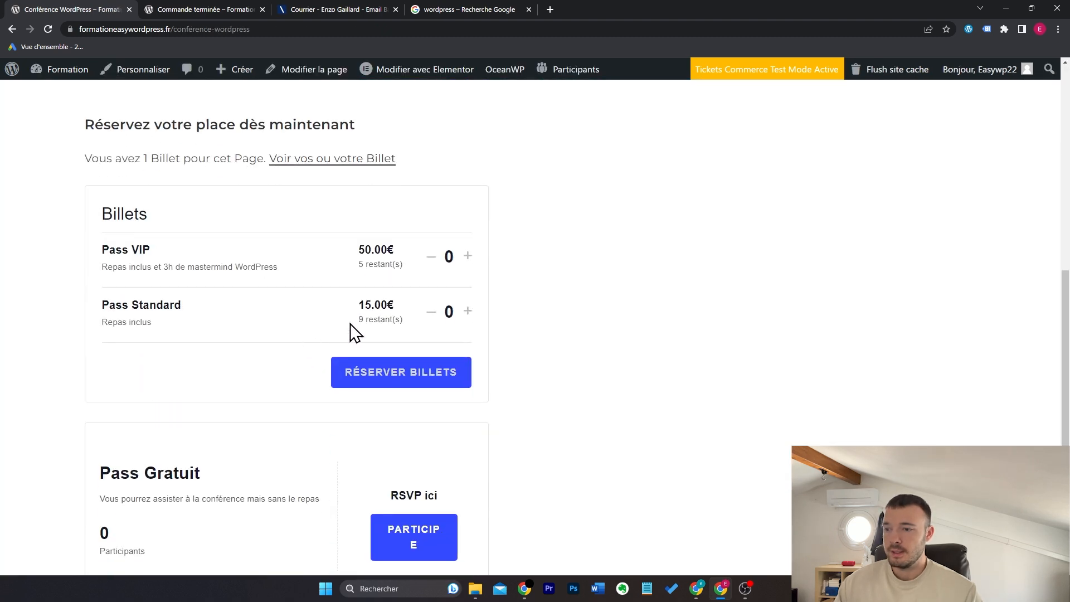
scroll(353, 332, "down", 4)
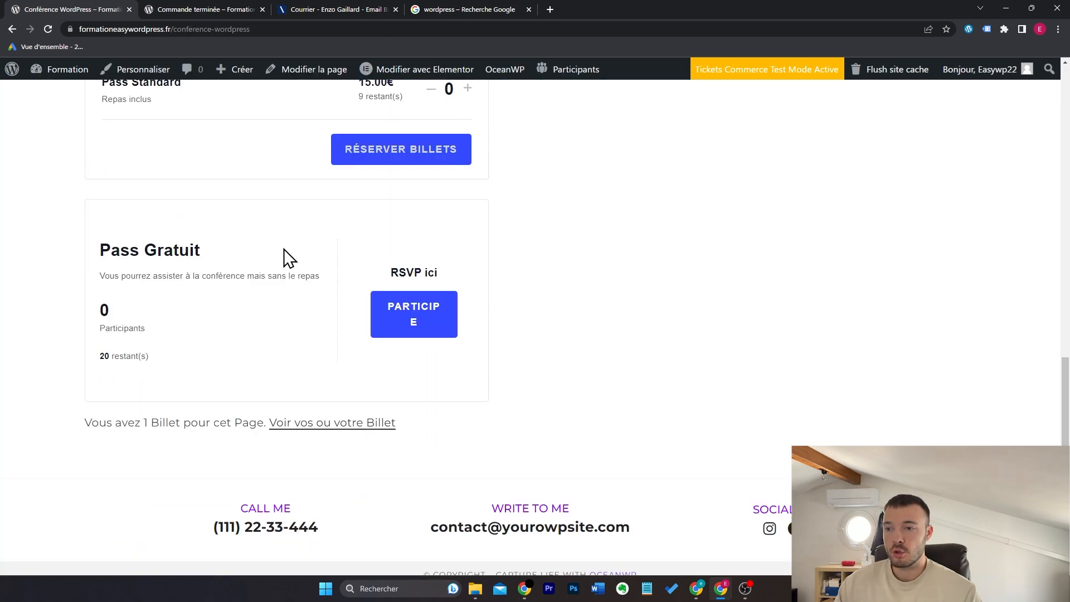
left_click(438, 317)
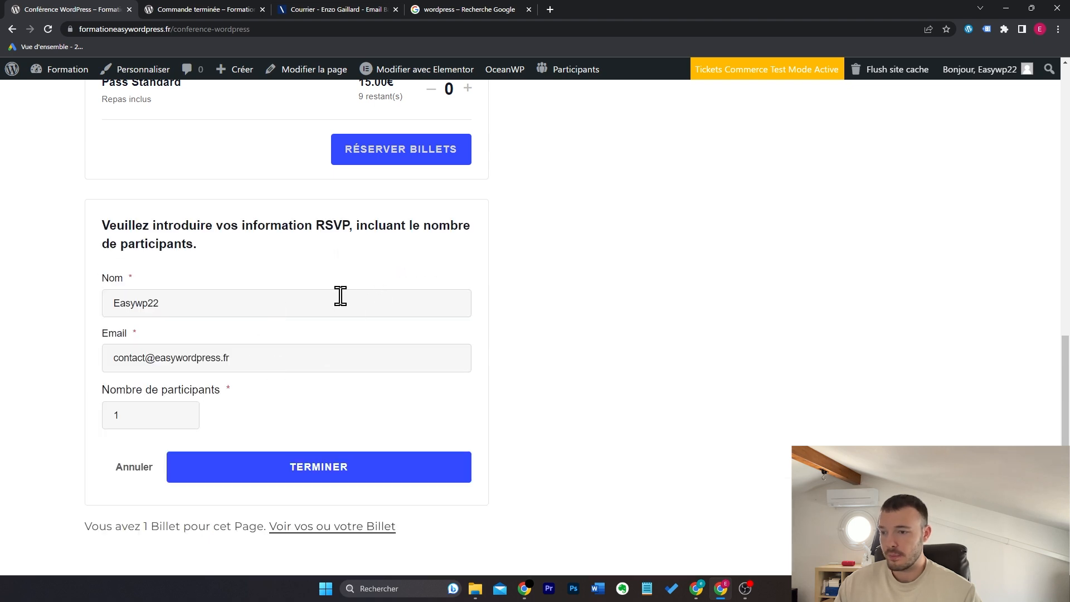
left_click(273, 470)
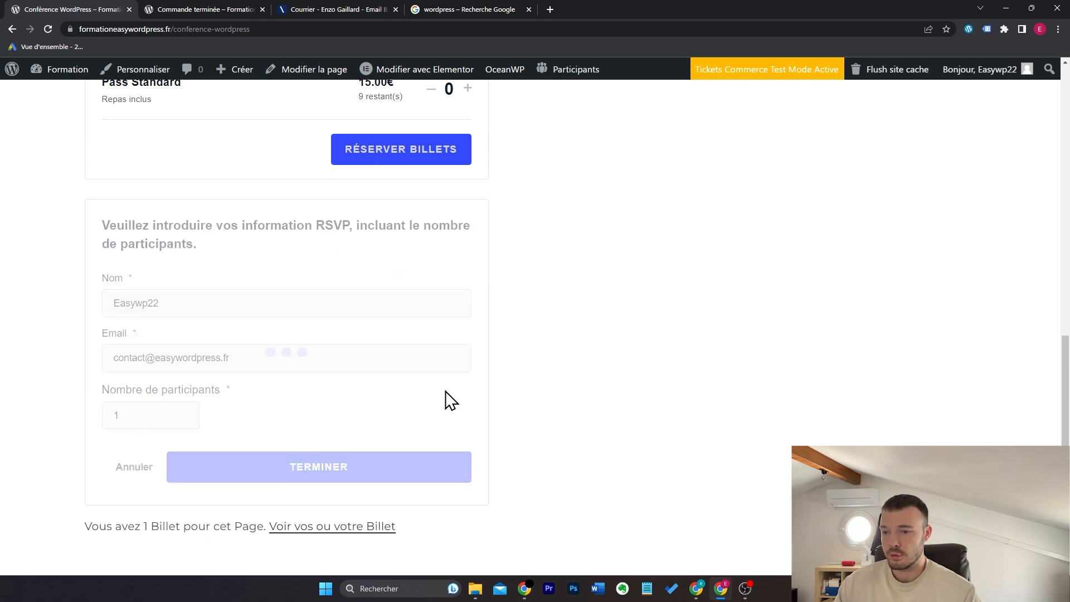